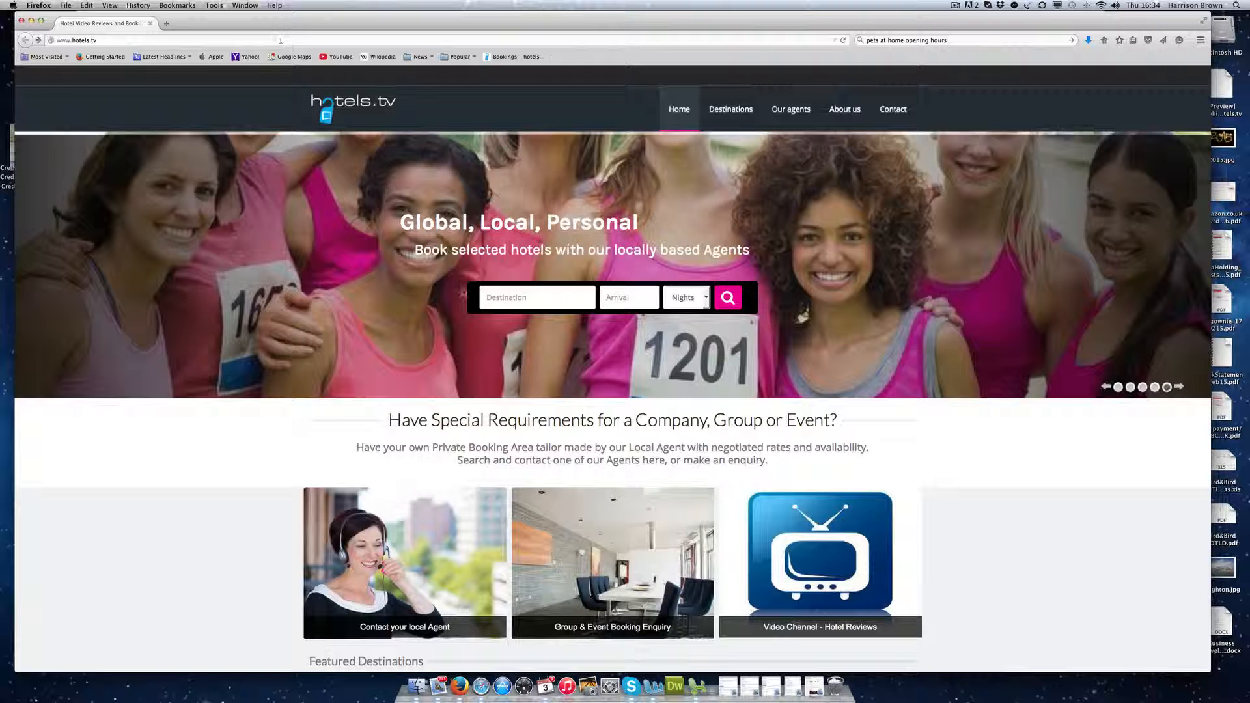
{"action": "left_click", "coordinate": [104, 40]}
{"action": "left_click", "coordinate": [103, 37]}
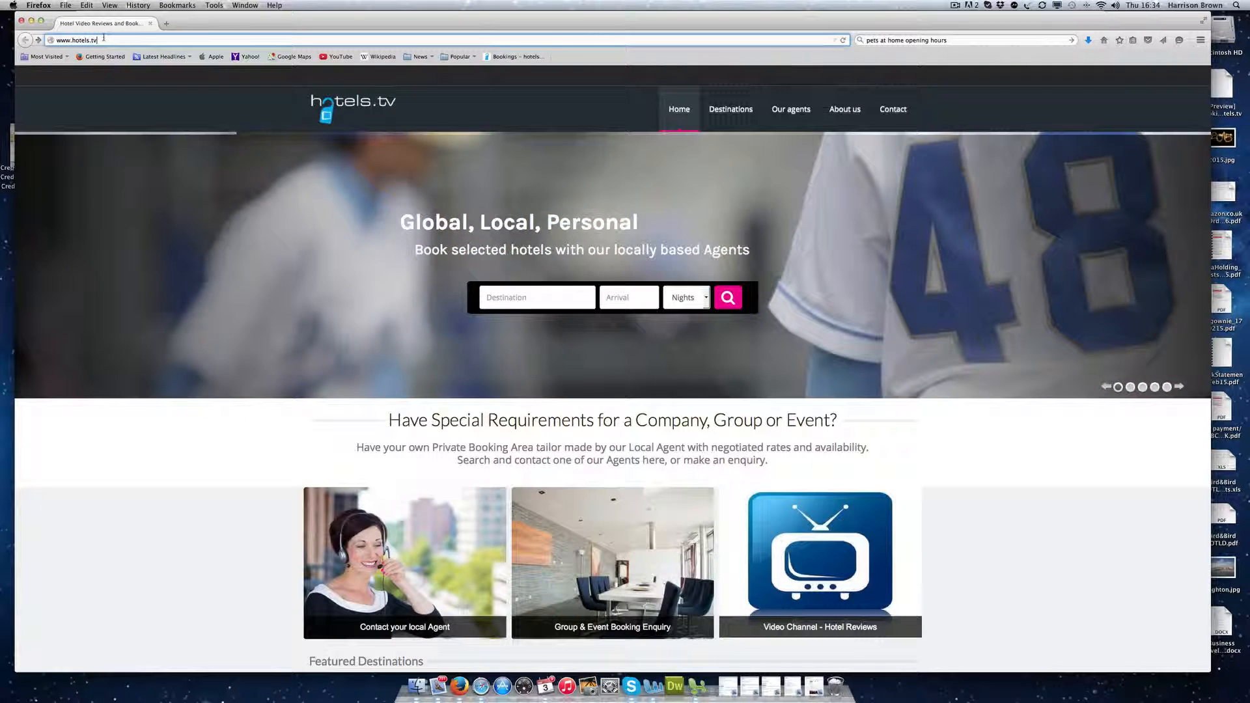
{"action": "type", "text": "/agentdemo"}
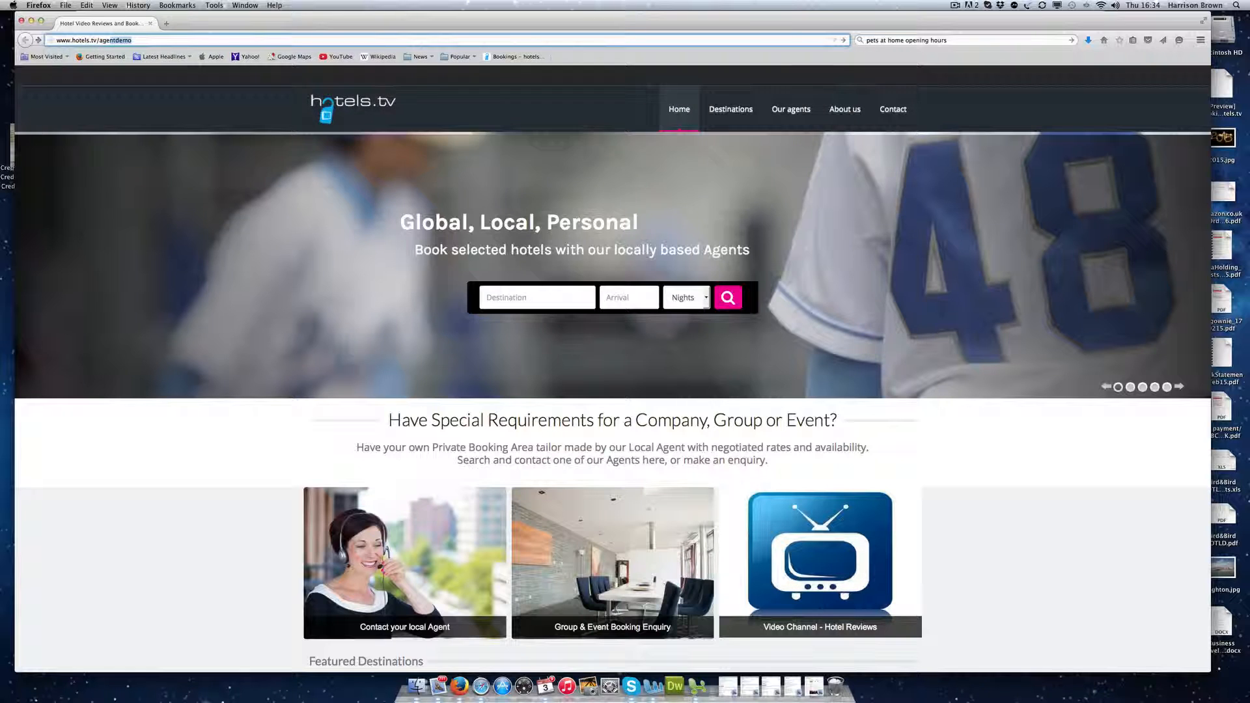
{"action": "key", "text": "Return"}
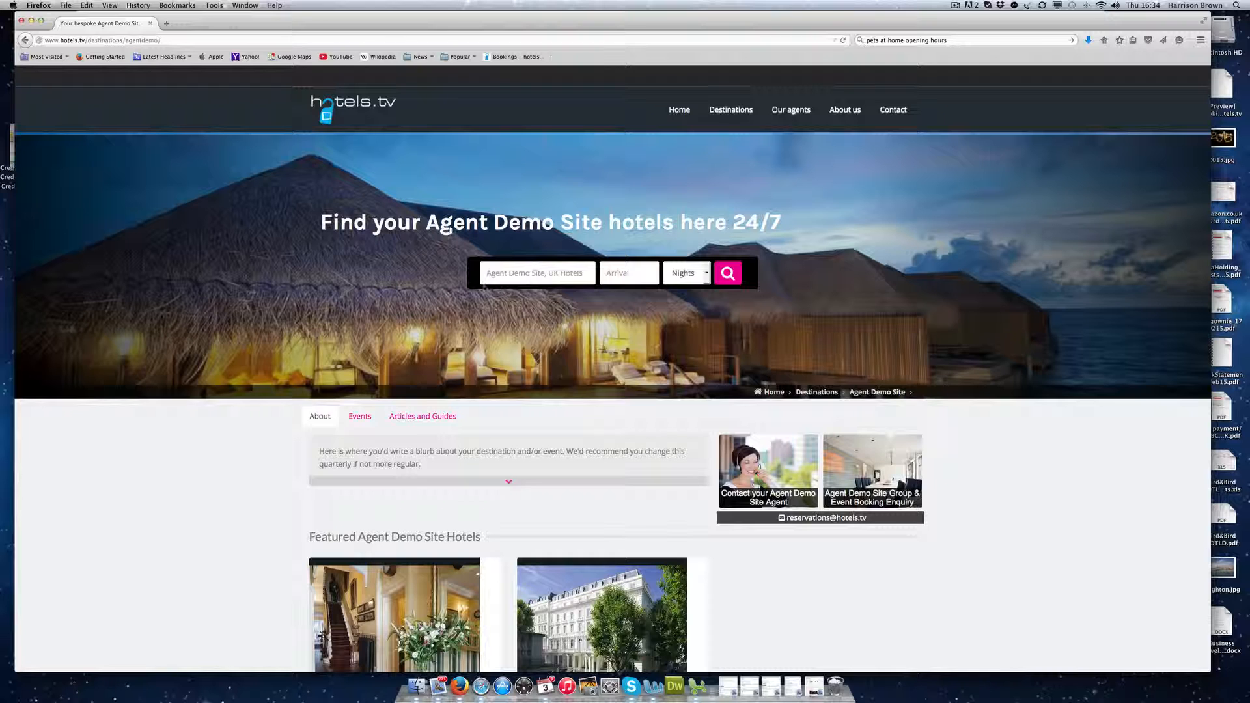
Step: Browse the Events, Articles and Guides and About tabs, then expand the full destination blurb
{"action": "left_click", "coordinate": [500, 278]}
{"action": "left_click", "coordinate": [356, 422]}
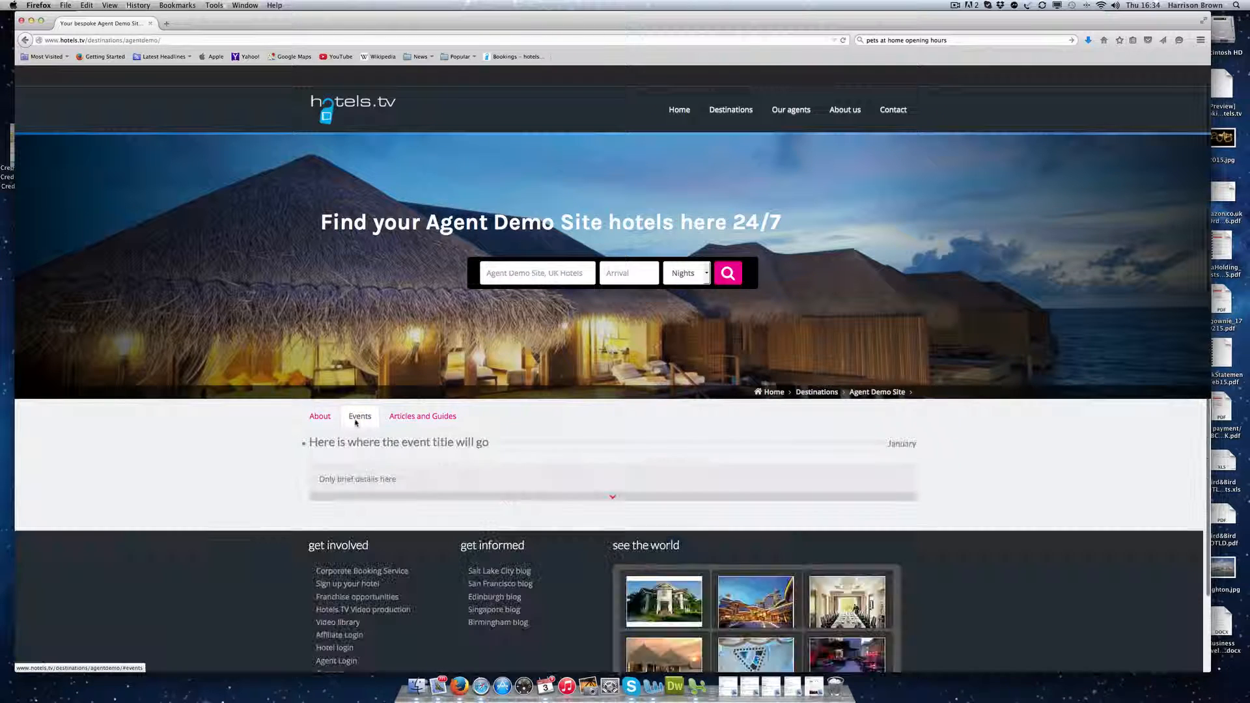
{"action": "left_click", "coordinate": [415, 419]}
{"action": "left_click", "coordinate": [325, 420]}
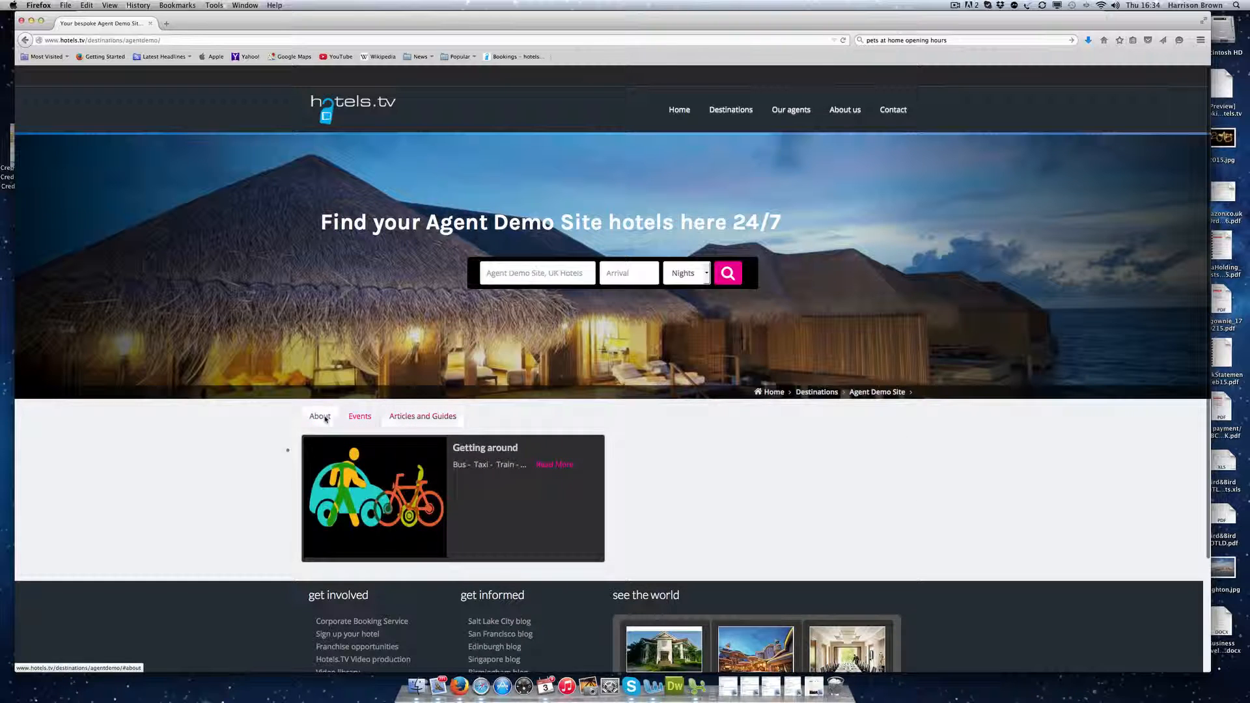
{"action": "scroll", "coordinate": [275, 468], "scroll_direction": "down", "scroll_amount": 3}
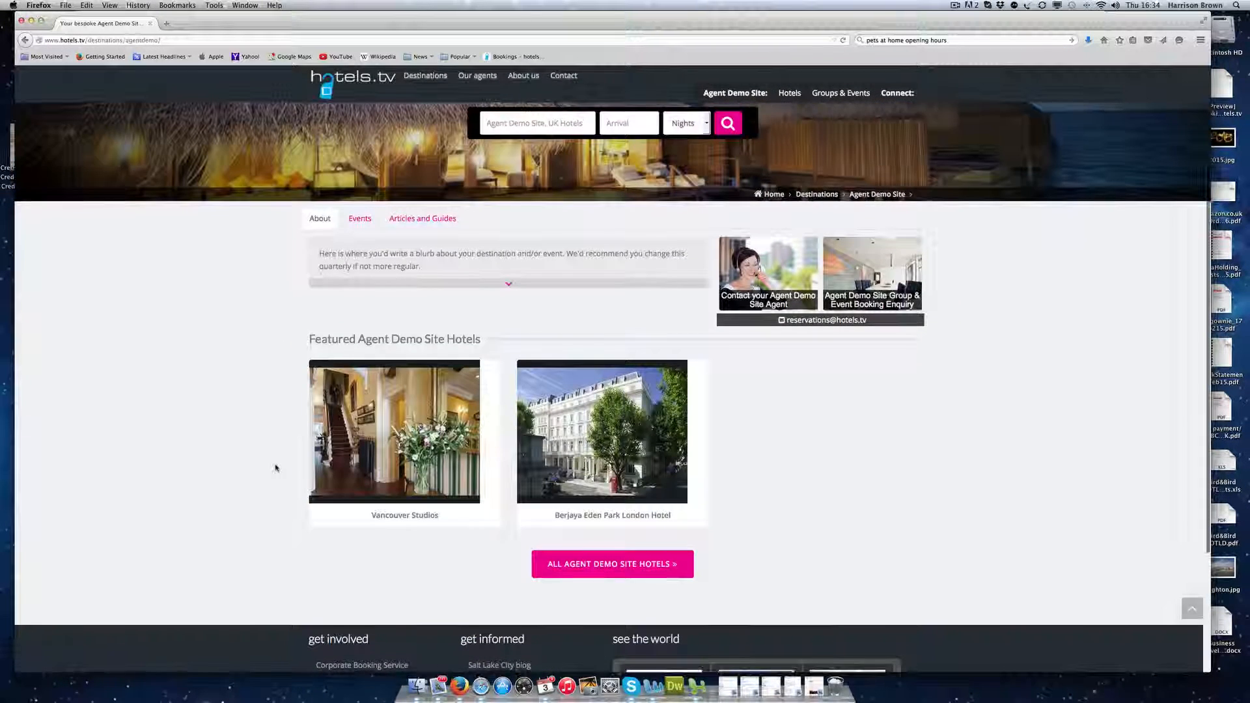
{"action": "left_click_drag", "start_coordinate": [312, 340], "coordinate": [480, 339]}
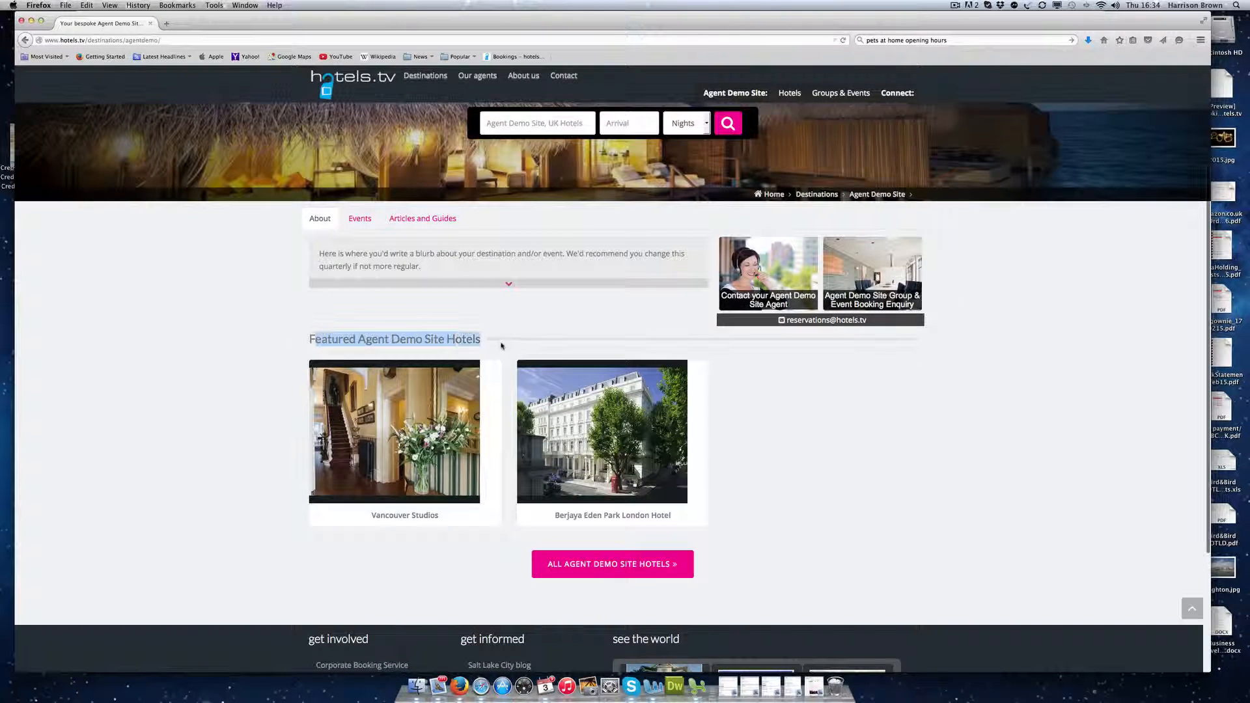
{"action": "left_click", "coordinate": [497, 284]}
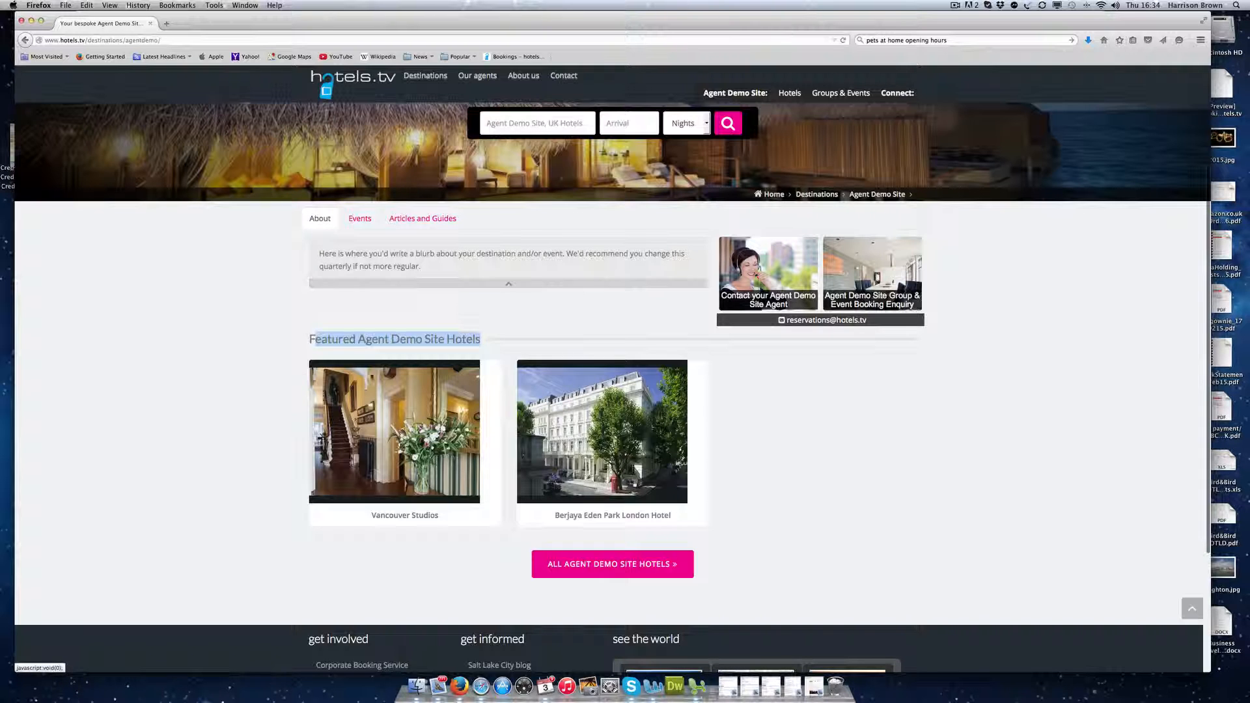
Step: View the list of all Agent Demo Site hotels, go back, then open Contact your local agent
{"action": "left_click", "coordinate": [576, 571]}
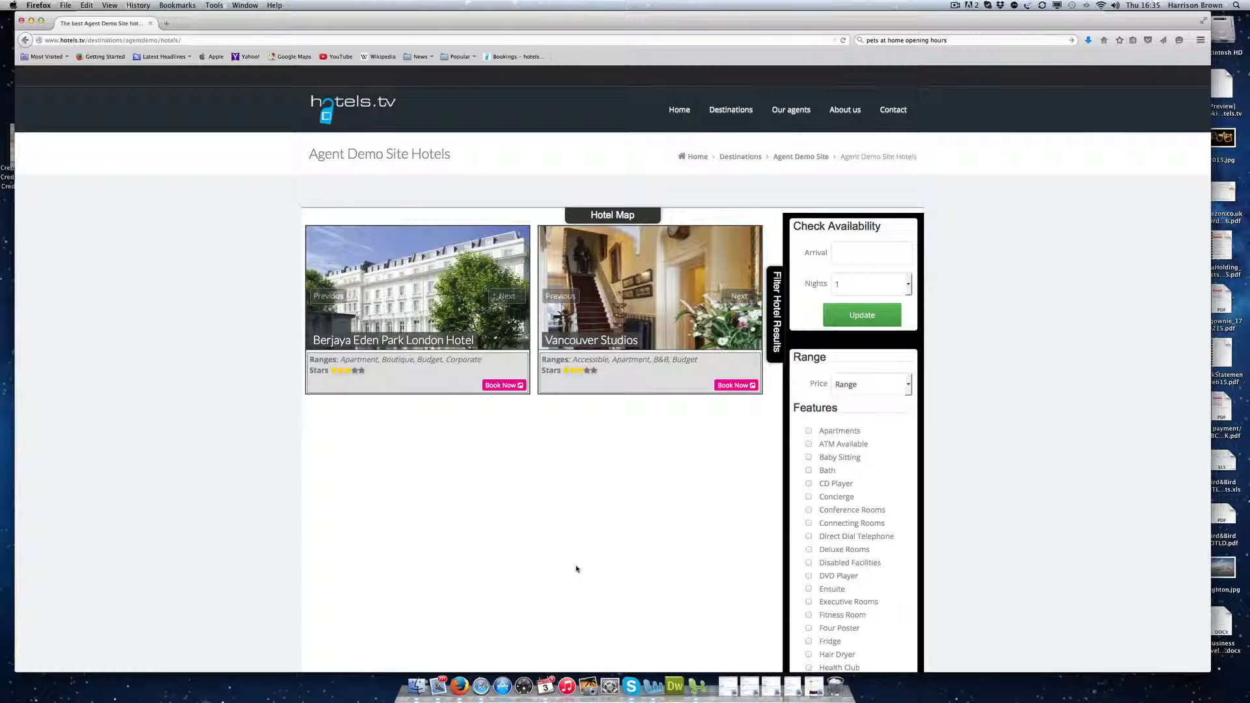
{"action": "scroll", "coordinate": [576, 568], "scroll_direction": "down", "scroll_amount": 10}
{"action": "scroll", "coordinate": [575, 570], "scroll_direction": "up", "scroll_amount": 10}
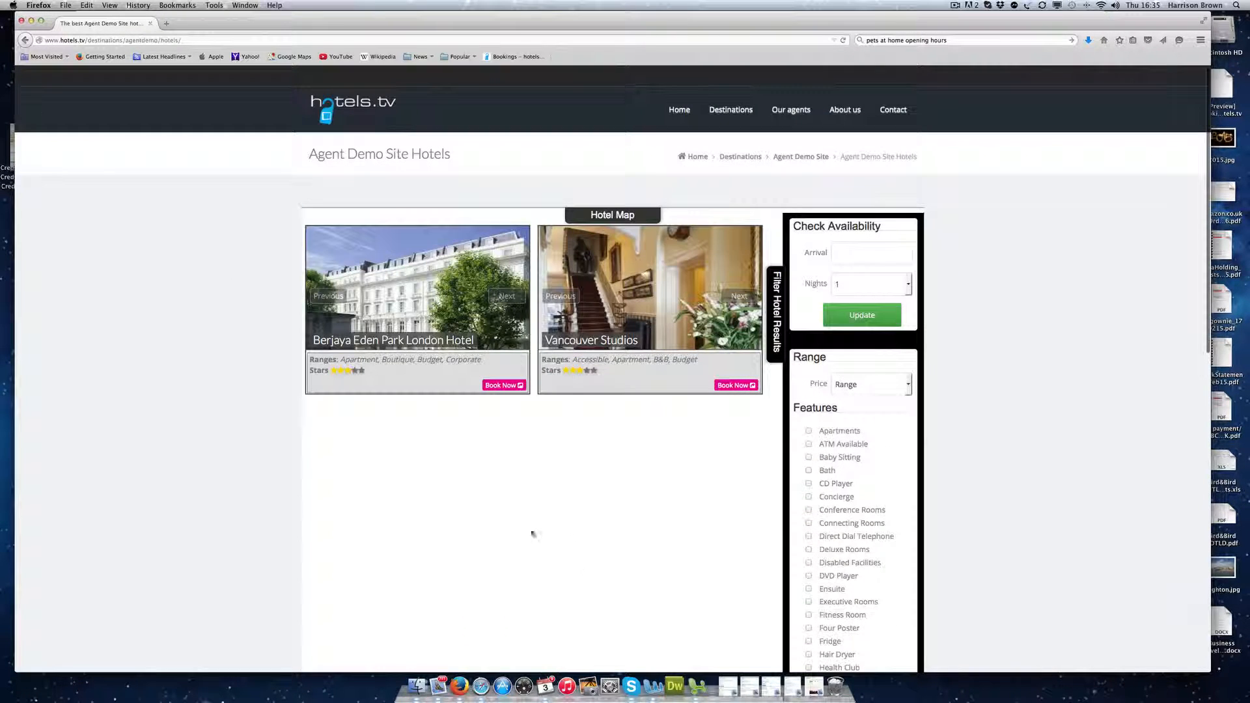
{"action": "left_click", "coordinate": [24, 40]}
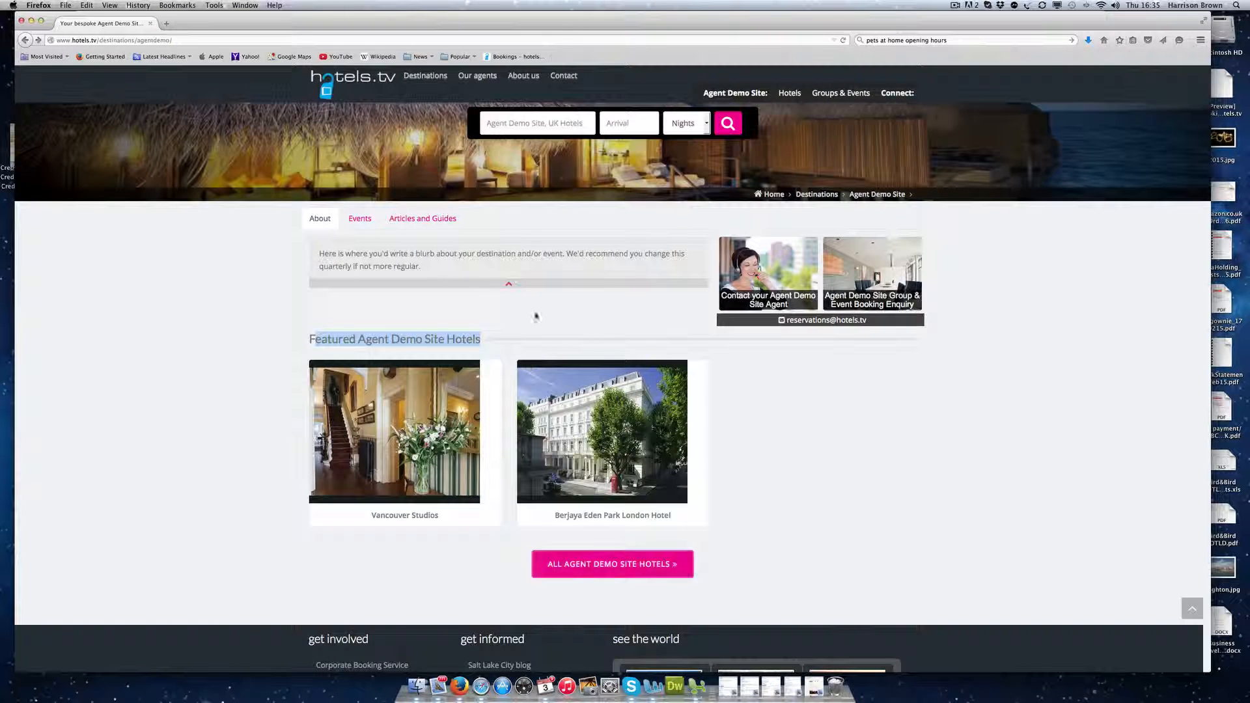
{"action": "scroll", "coordinate": [397, 351], "scroll_direction": "up", "scroll_amount": 3}
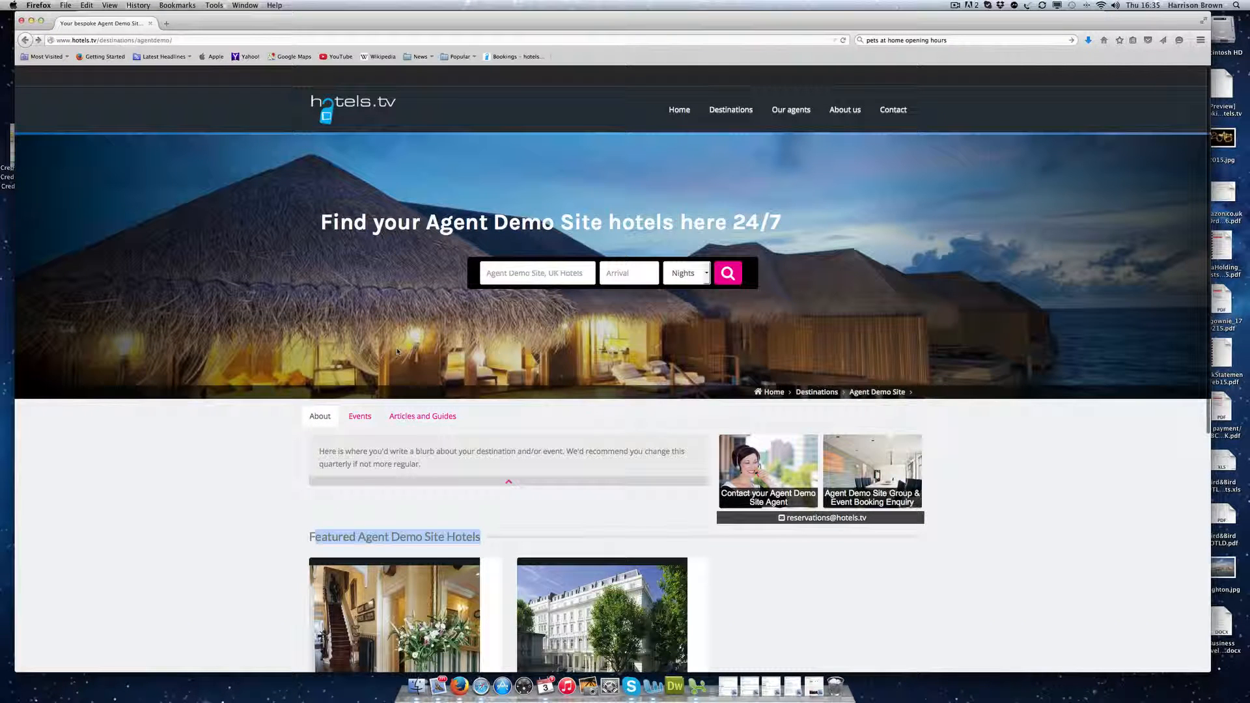
{"action": "left_click", "coordinate": [792, 470]}
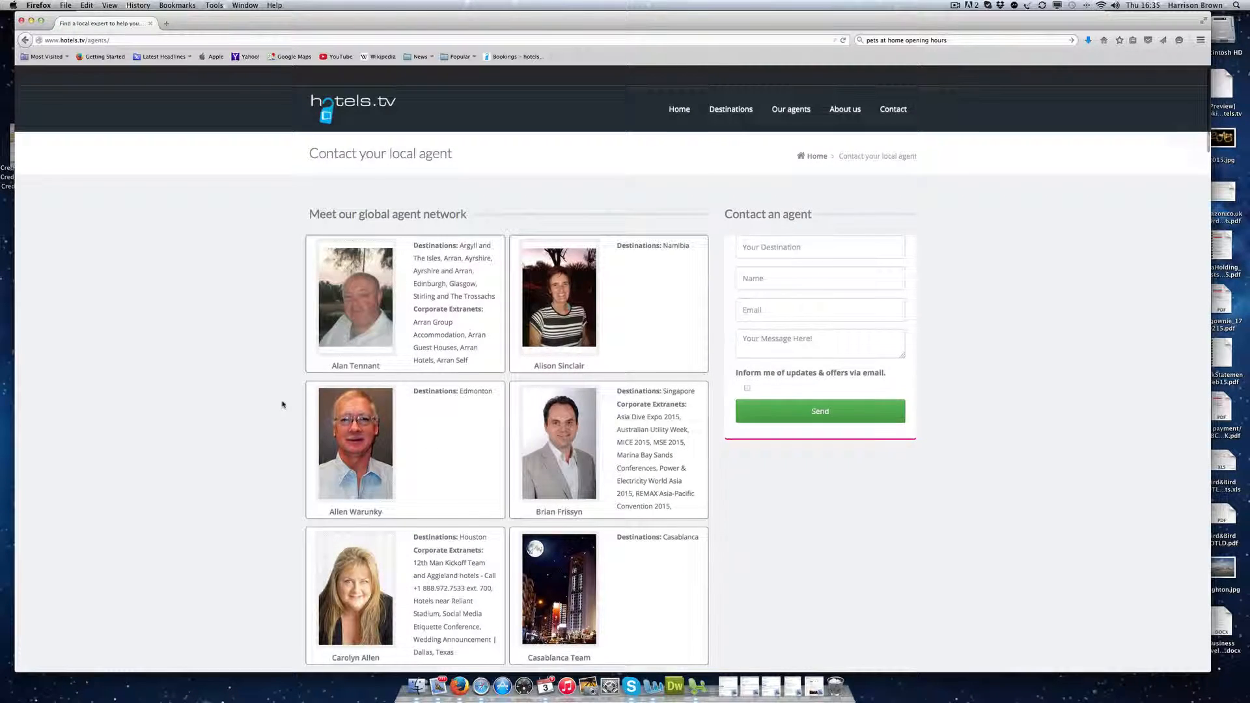
Step: Open the hotels.tv/london agent page and its FitPro LIVE 2015 booking page
{"action": "scroll", "coordinate": [282, 404], "scroll_direction": "down", "scroll_amount": 15}
{"action": "left_click", "coordinate": [347, 527]}
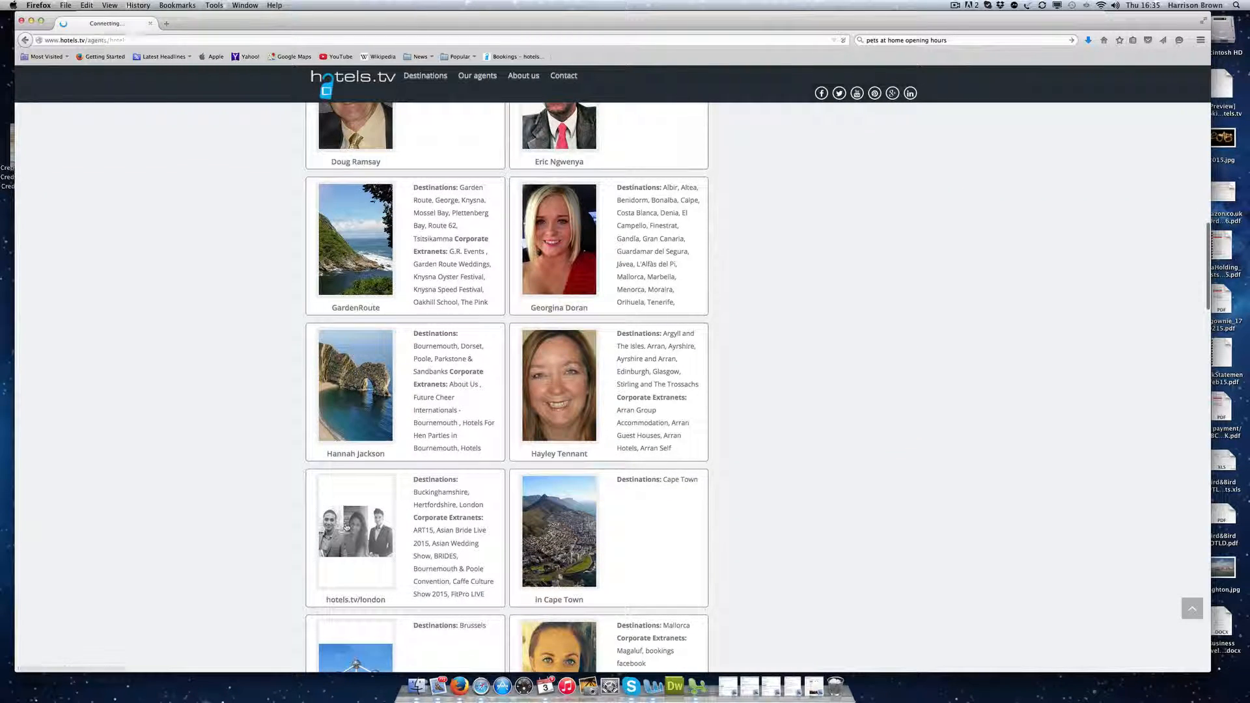
{"action": "scroll", "coordinate": [182, 453], "scroll_direction": "down", "scroll_amount": 10}
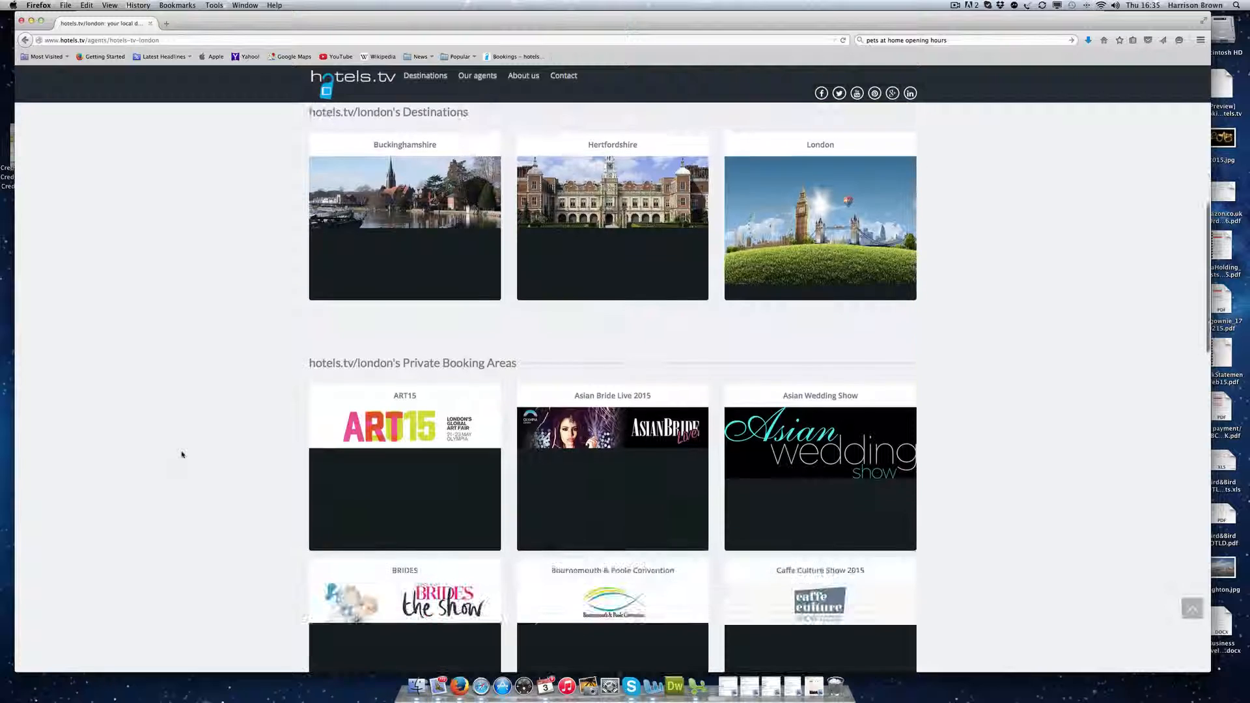
{"action": "scroll", "coordinate": [181, 454], "scroll_direction": "down", "scroll_amount": 5}
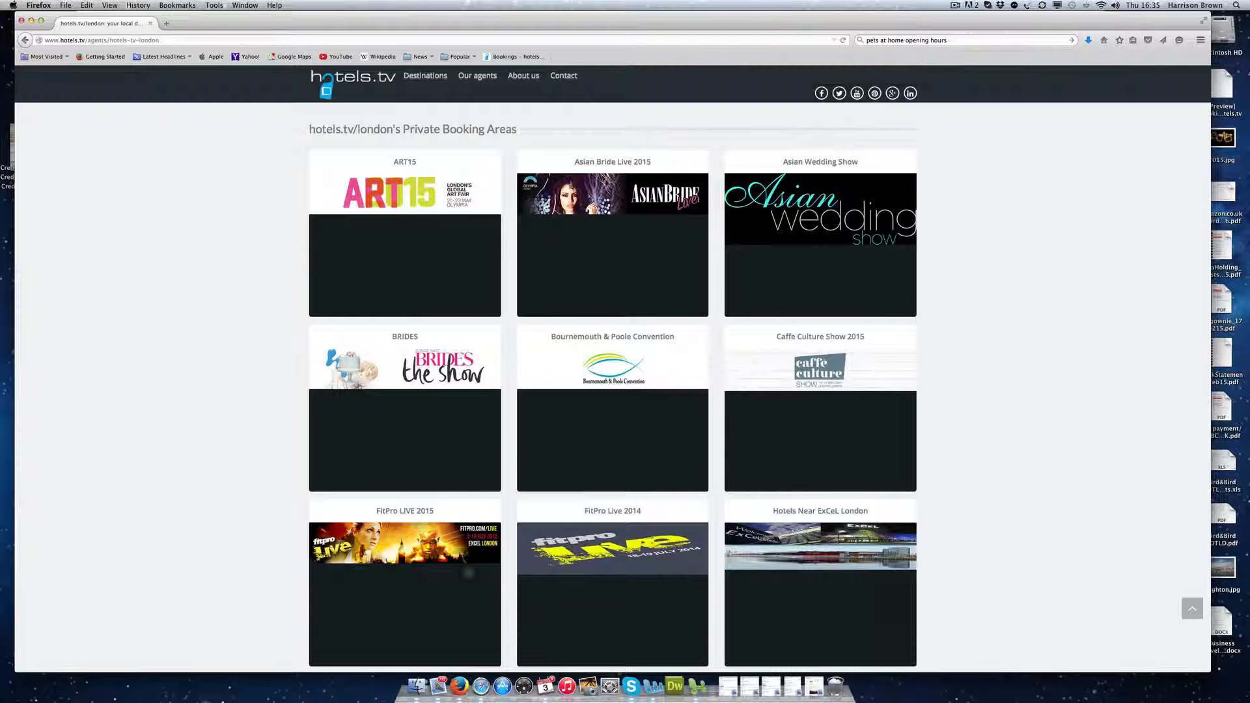
{"action": "left_click", "coordinate": [434, 552]}
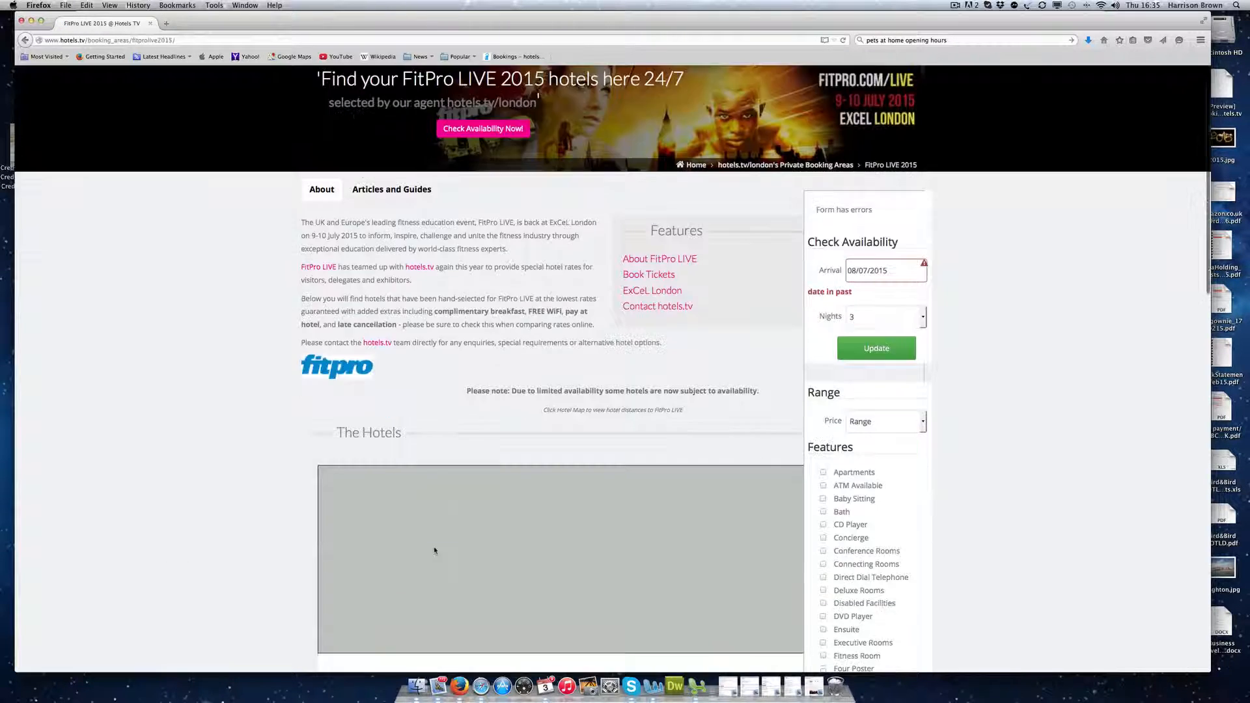
Step: Review the FitPro LIVE 2015 hotel list, select its address, and open a new tab
{"action": "scroll", "coordinate": [434, 550], "scroll_direction": "down", "scroll_amount": 1}
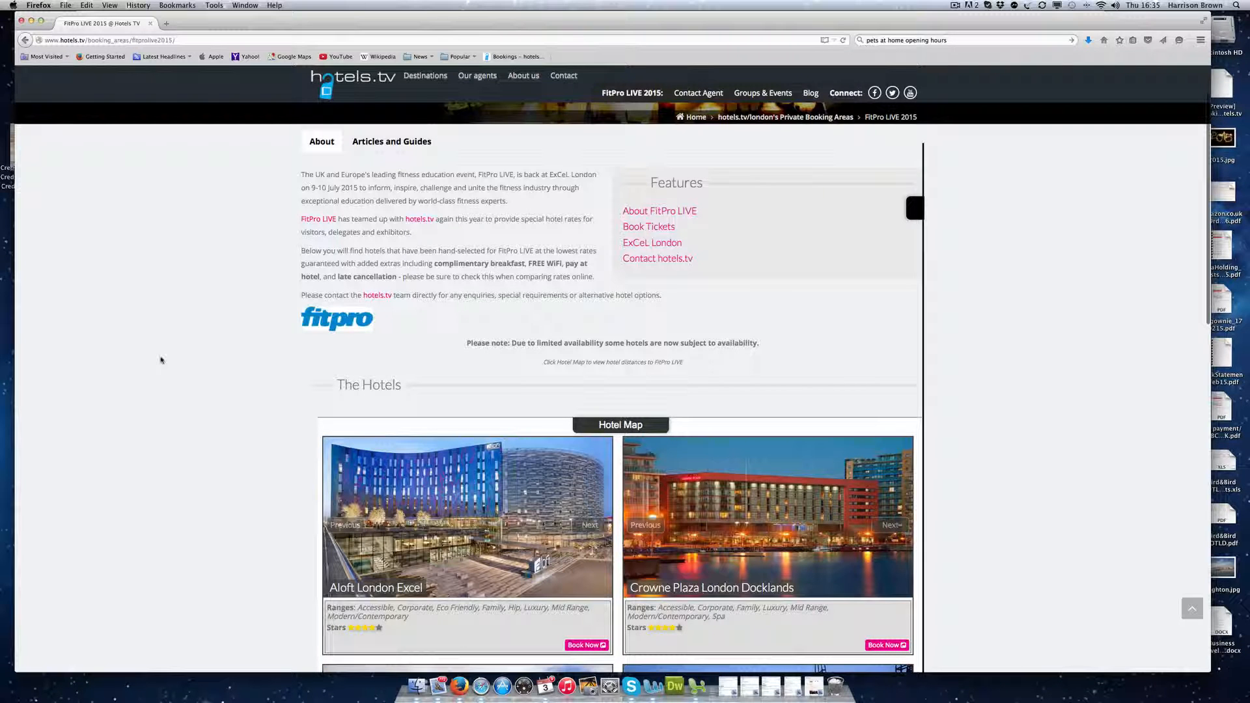
{"action": "scroll", "coordinate": [160, 360], "scroll_direction": "up", "scroll_amount": 3}
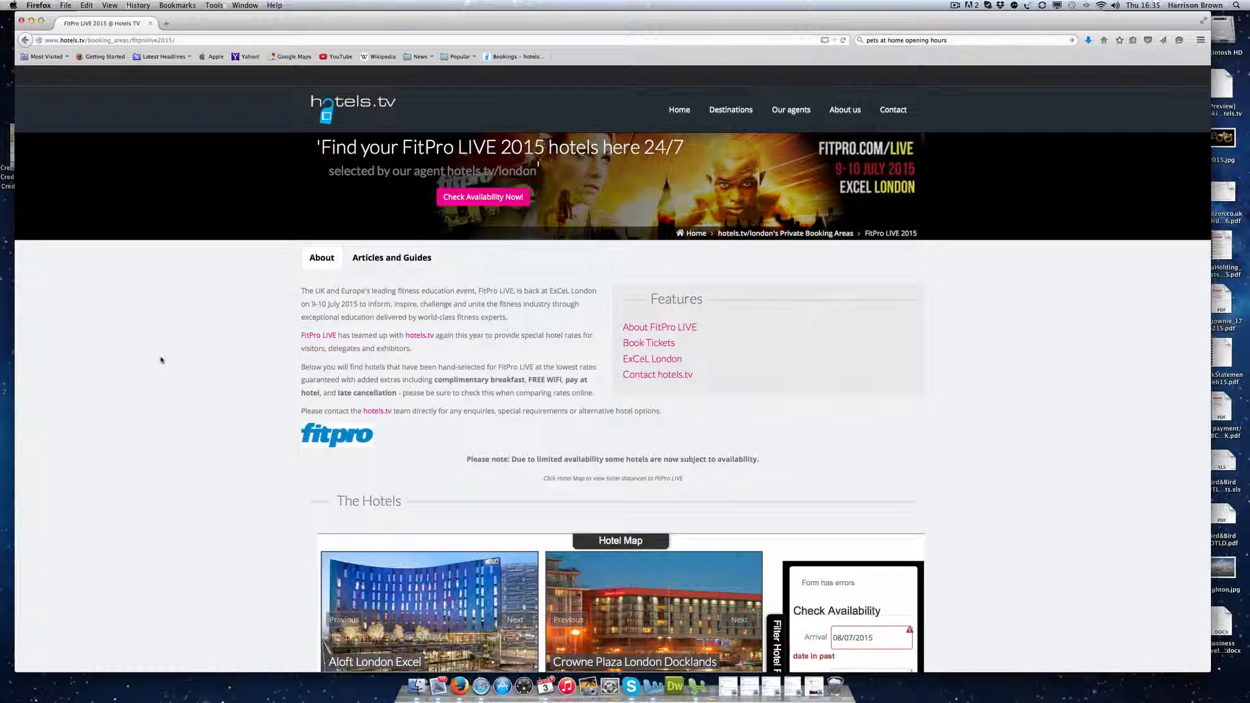
{"action": "left_click", "coordinate": [150, 40]}
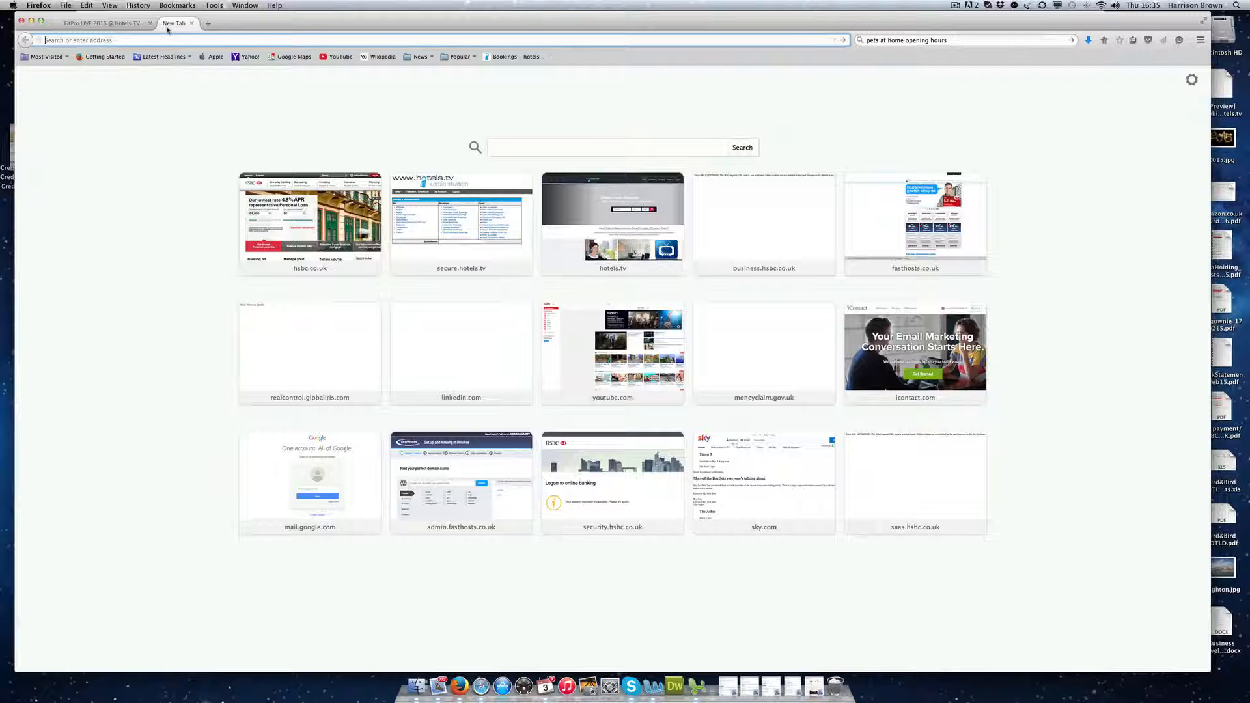
{"action": "left_click", "coordinate": [167, 23]}
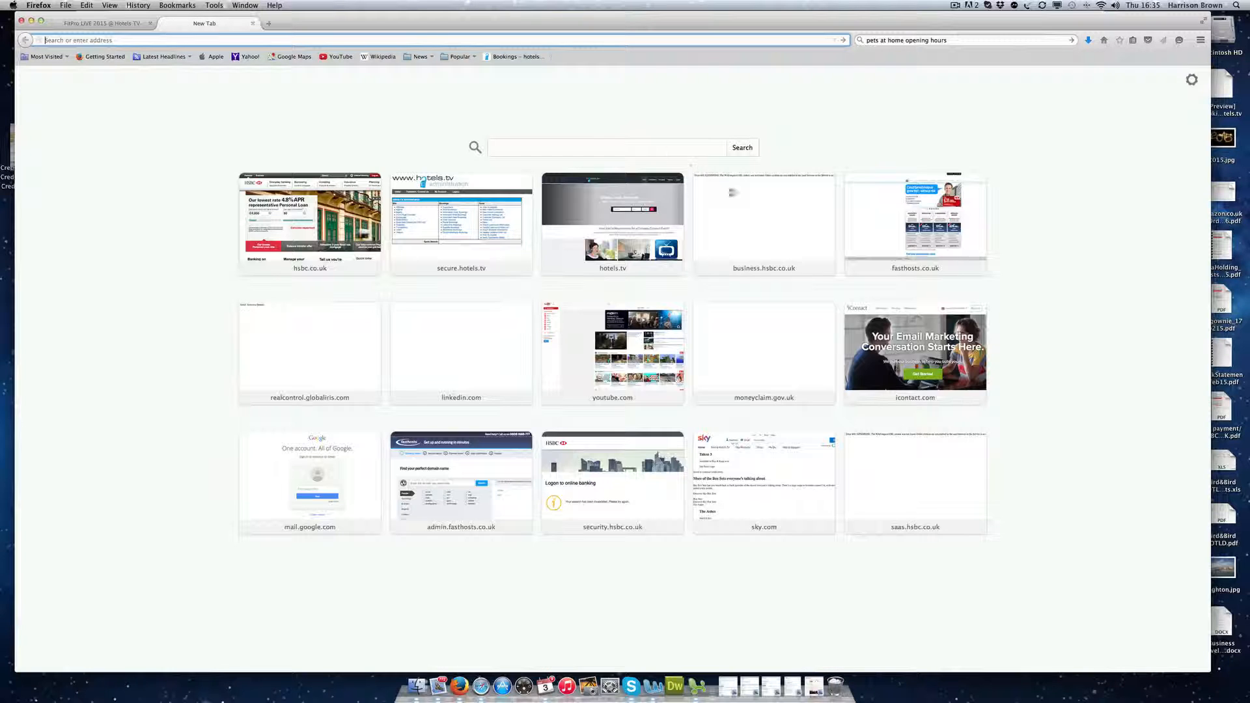
Step: Search the web for 'hotels near fitprolive 2015'
{"action": "left_click", "coordinate": [917, 40]}
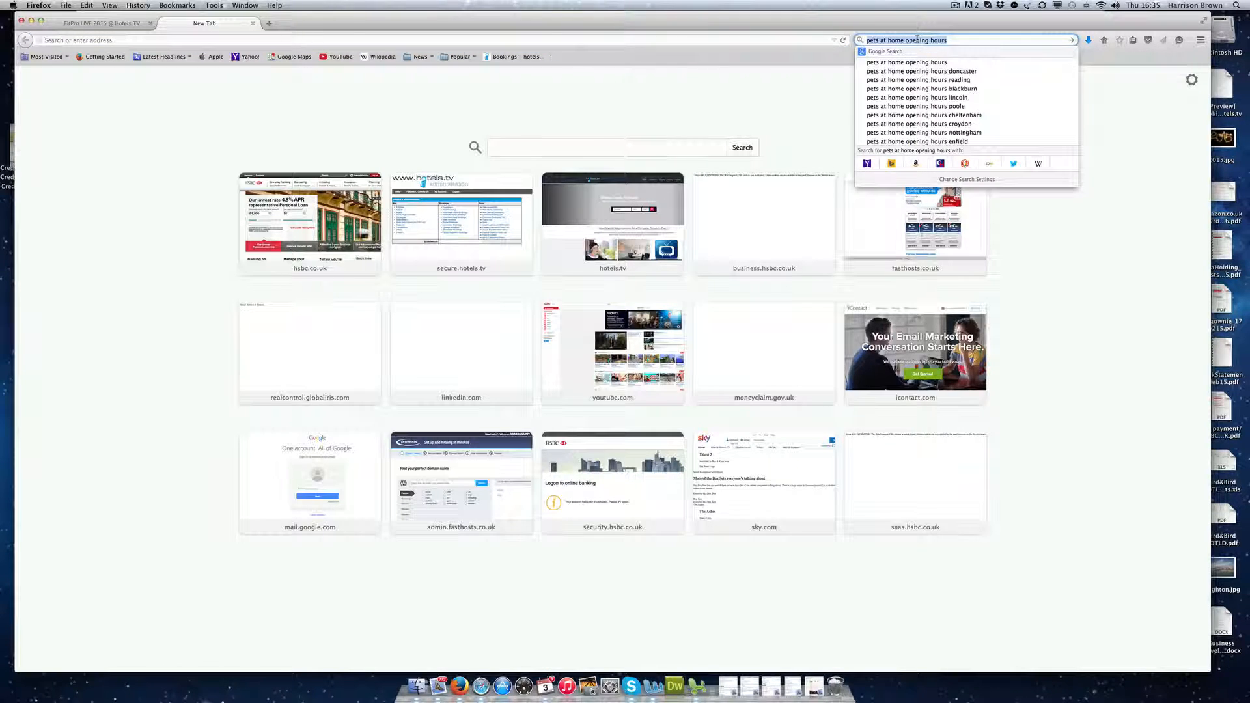
{"action": "type", "text": "fitpro"}
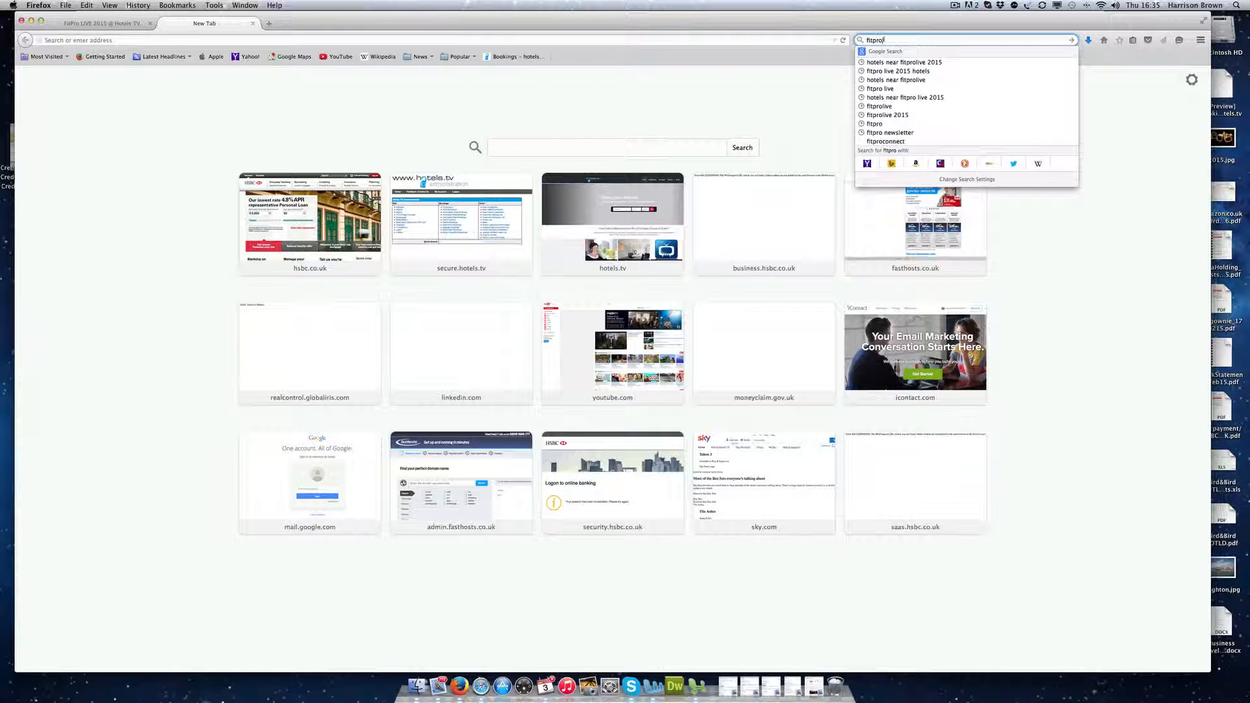
{"action": "type", "text": "li"}
{"action": "key", "text": "Down"}
{"action": "key", "text": "Return"}
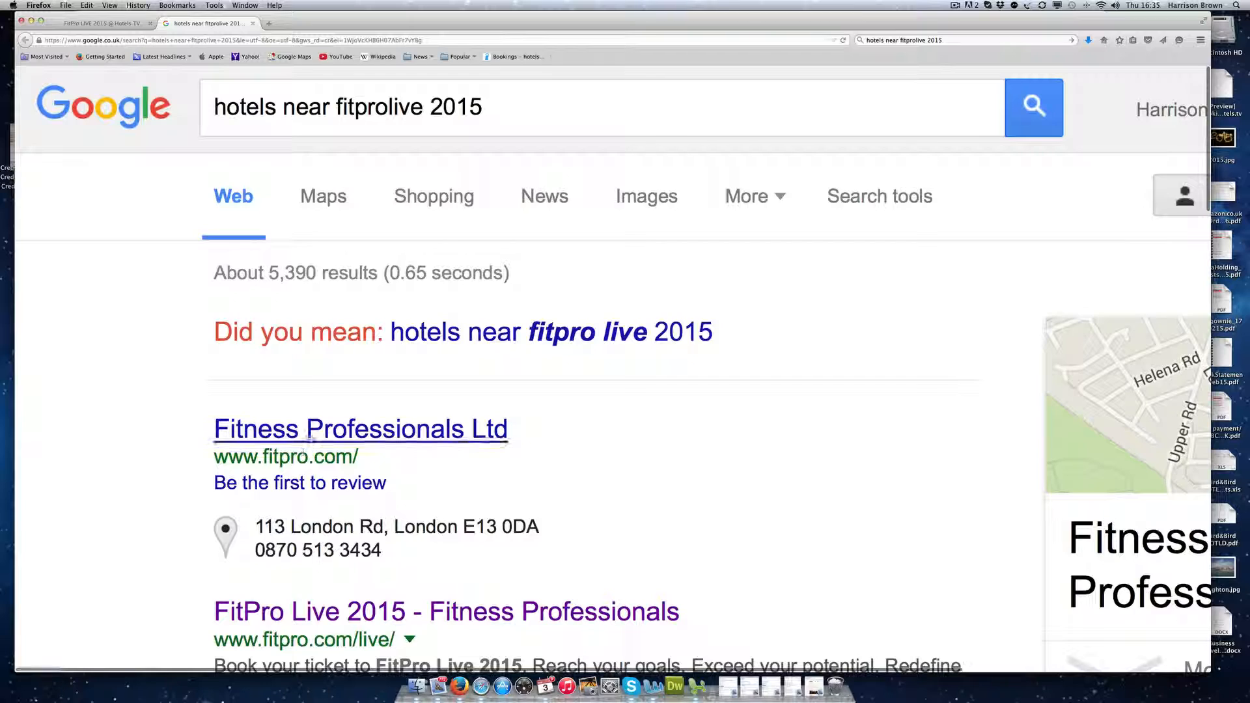
Step: Open the FitPro Live 2015 website and follow VISIT, then BOOK HOTEL
{"action": "left_click", "coordinate": [355, 620]}
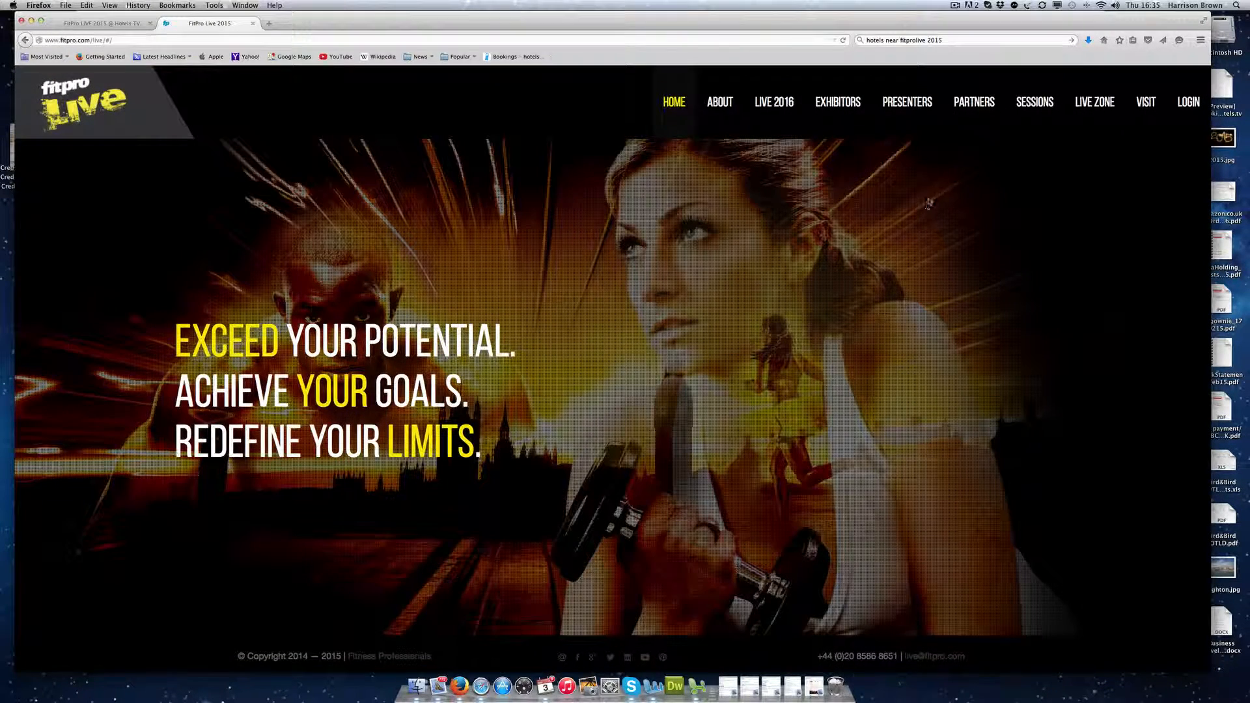
{"action": "left_click", "coordinate": [1144, 103]}
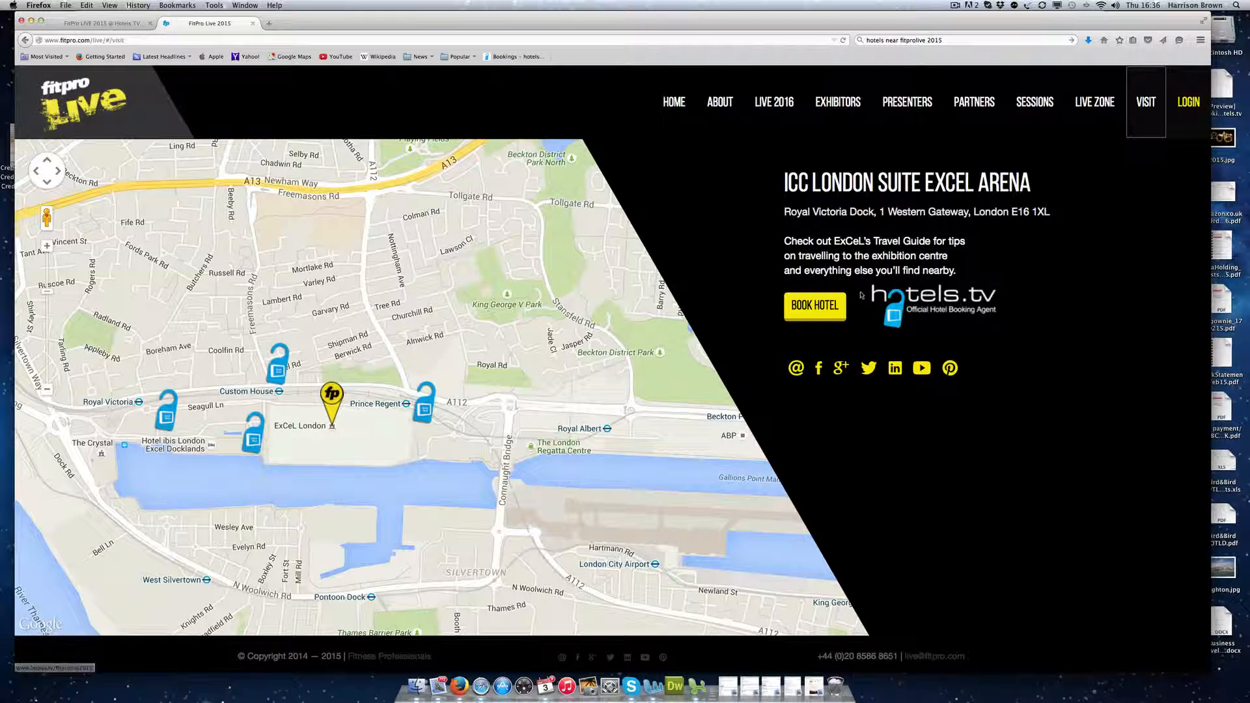
{"action": "left_click", "coordinate": [815, 305]}
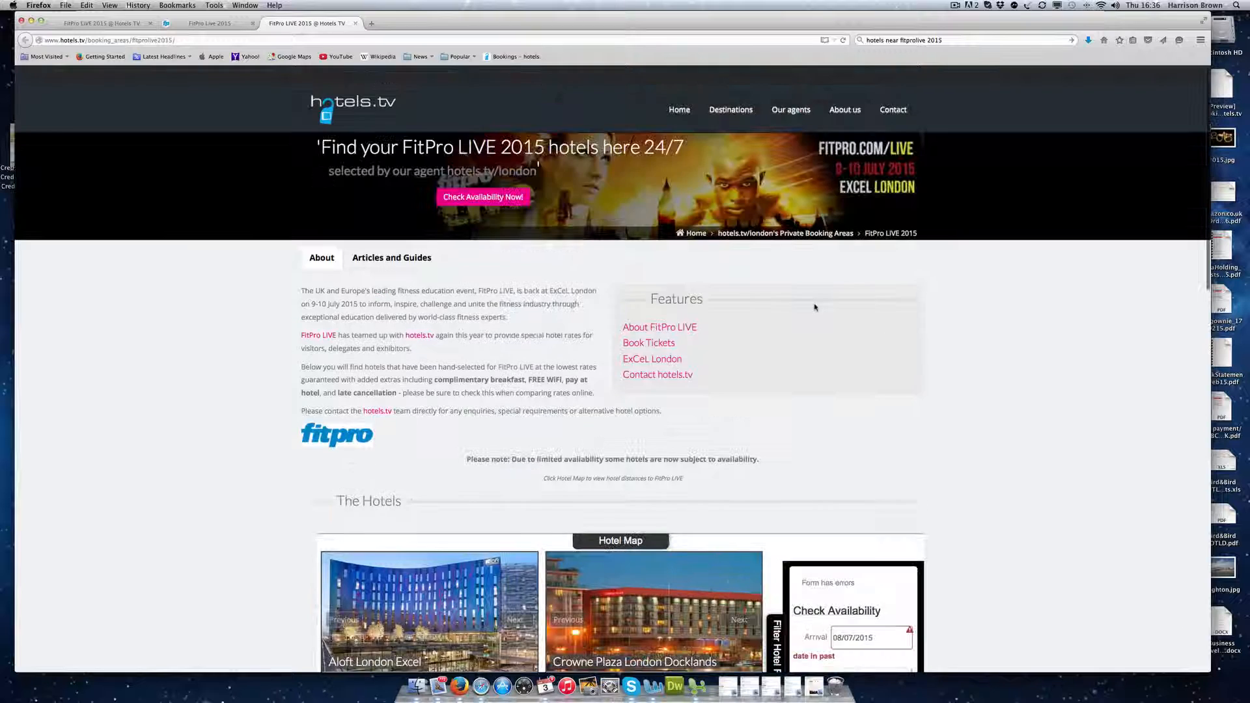
Step: Return the first tab to the Agent Demo Site page by going back three pages
{"action": "left_click", "coordinate": [116, 24]}
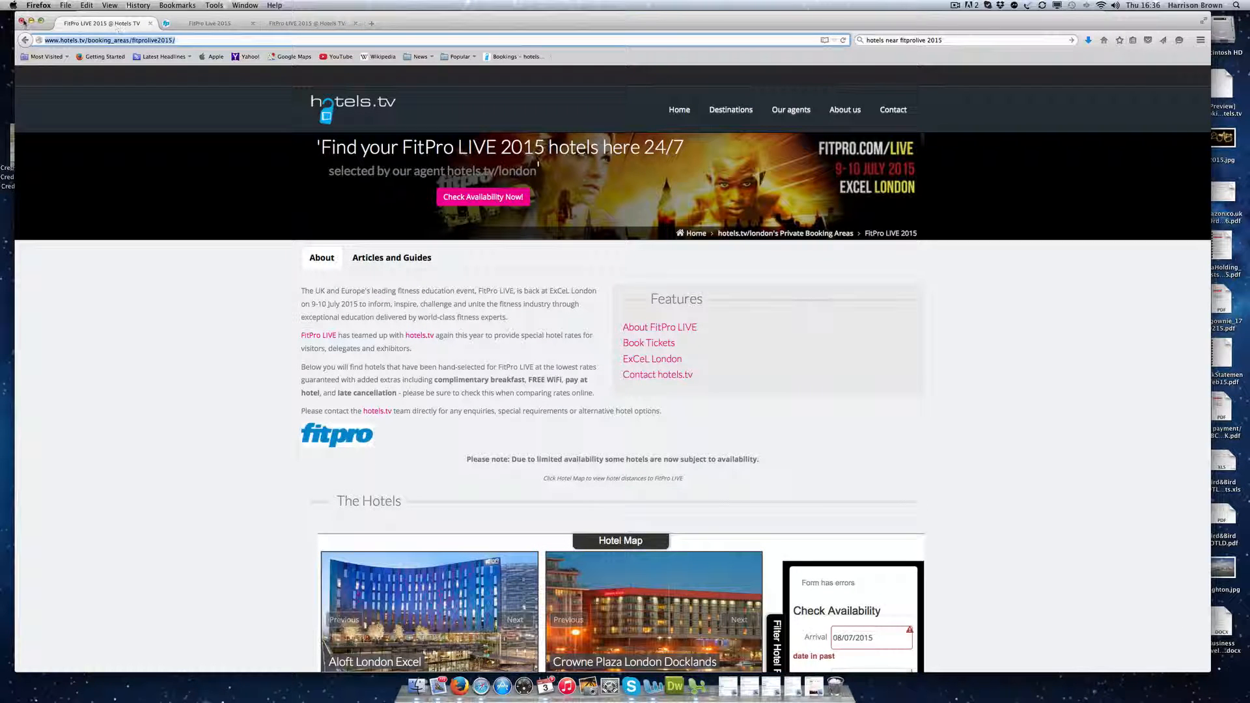
{"action": "left_click", "coordinate": [24, 40]}
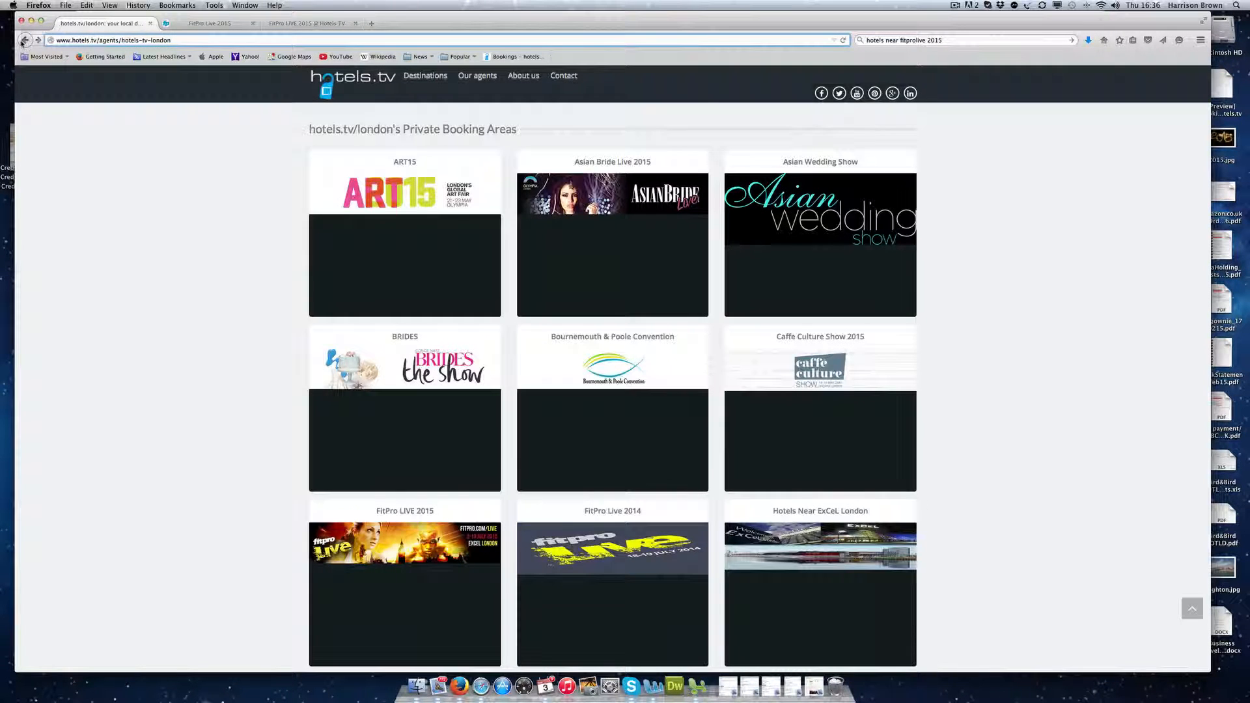
{"action": "left_click", "coordinate": [24, 41]}
{"action": "left_click", "coordinate": [24, 41]}
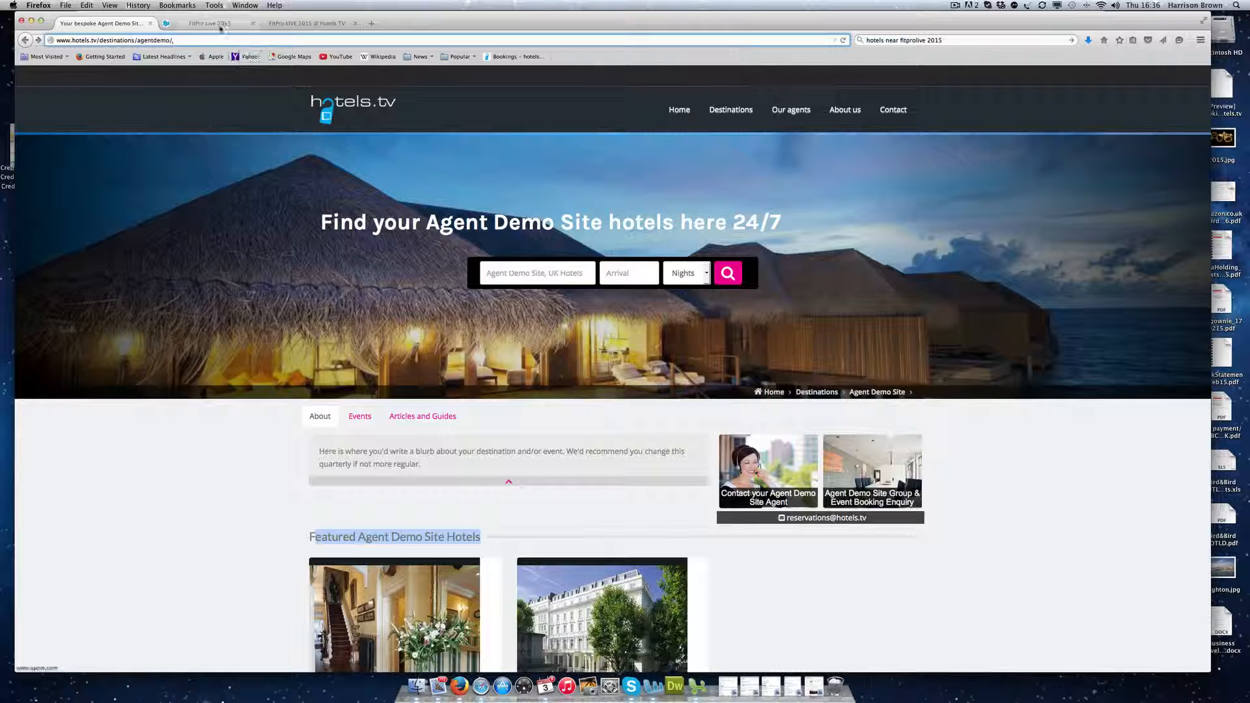
Step: Close both FitPro tabs and open the secure.hotels.tv admin login in a new tab
{"action": "left_click", "coordinate": [251, 24]}
{"action": "left_click", "coordinate": [251, 24]}
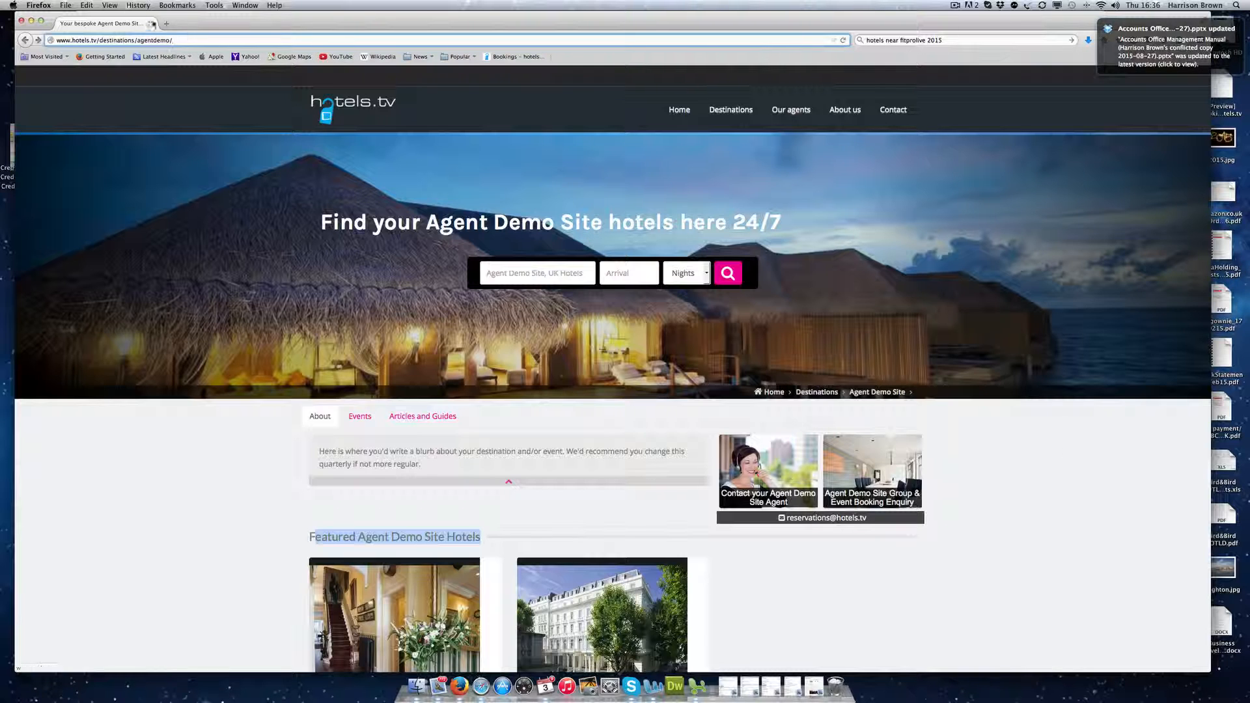
{"action": "left_click", "coordinate": [166, 24]}
{"action": "left_click", "coordinate": [499, 216]}
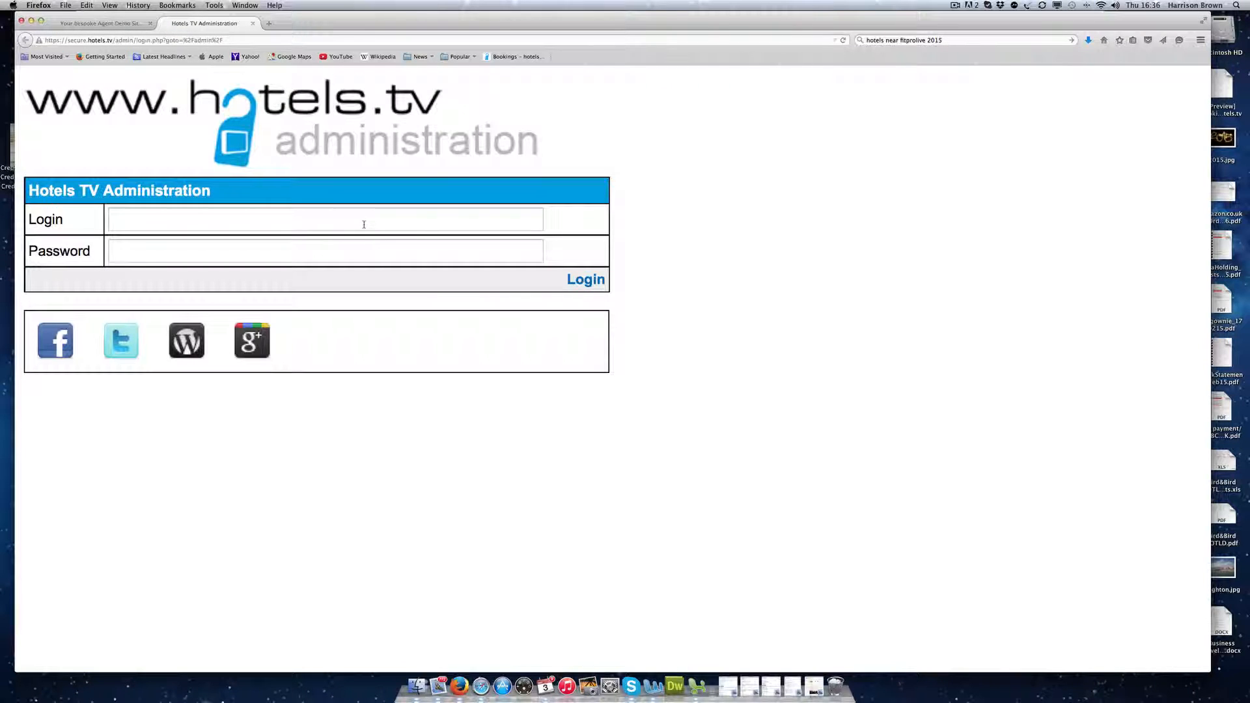
Step: Zoom in the login page and sign in with the agent's username and password
{"action": "key", "text": "super+plus"}
{"action": "left_click", "coordinate": [358, 251]}
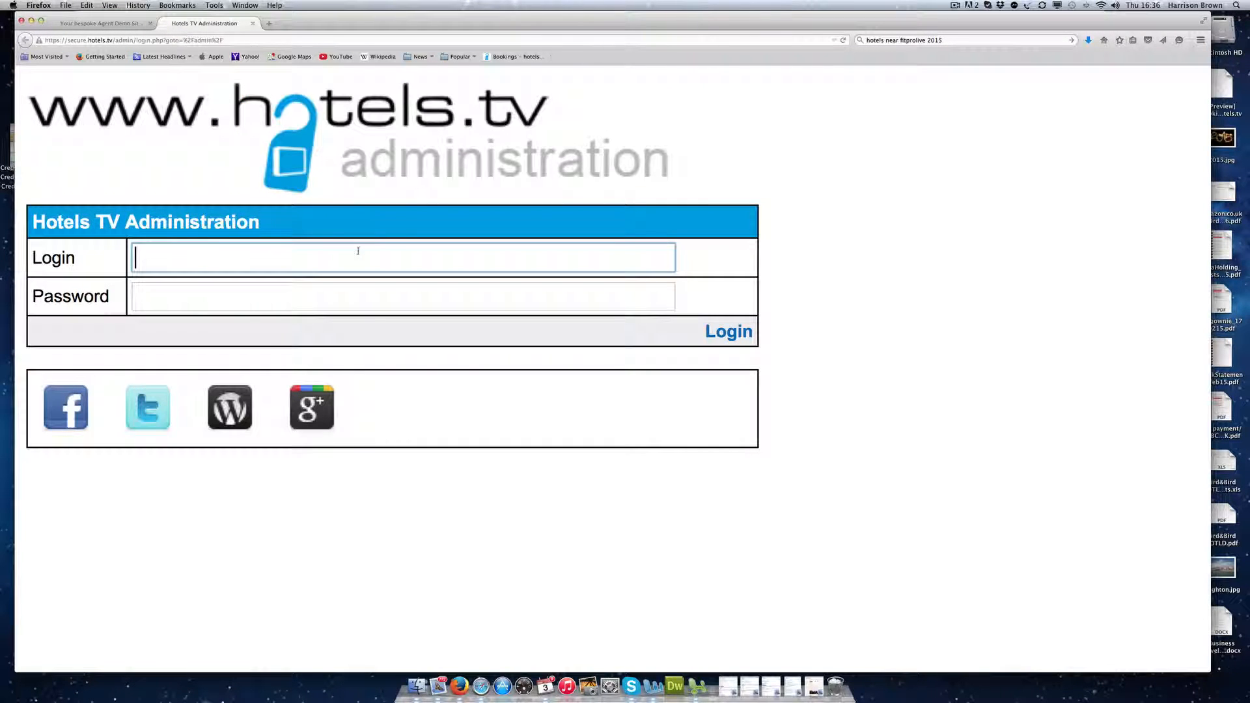
{"action": "type", "text": "age"}
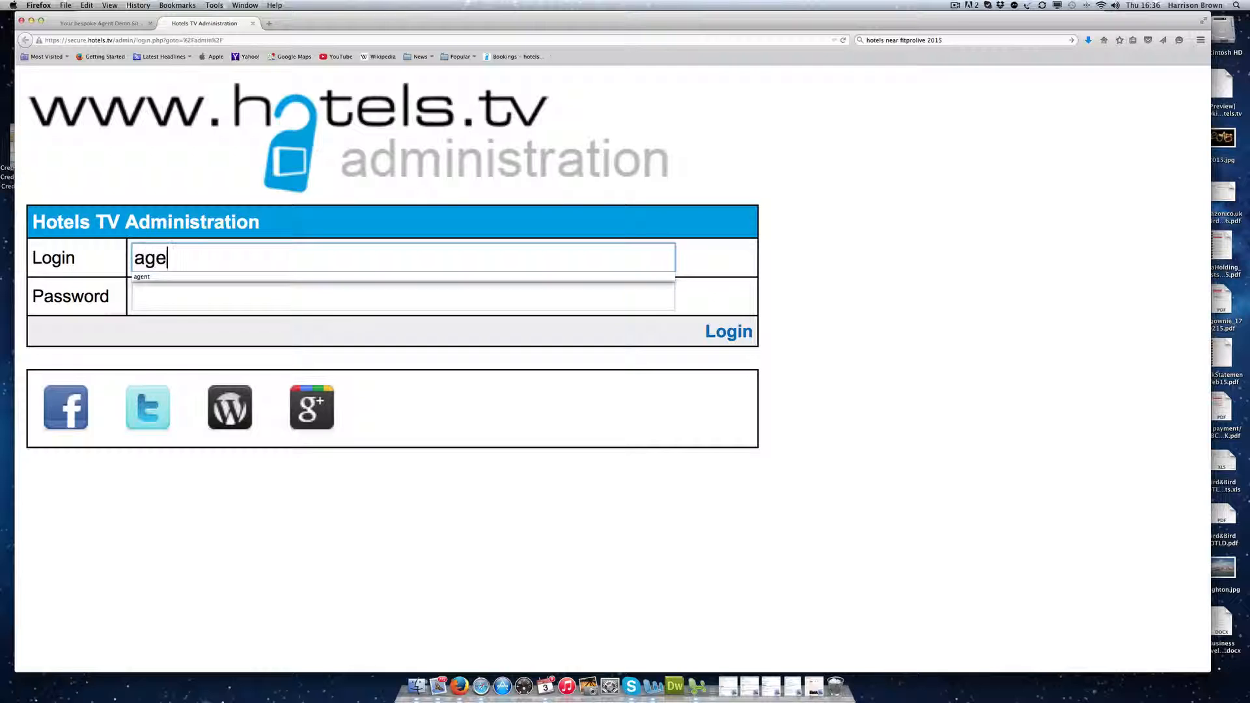
{"action": "type", "text": "ntdemo"}
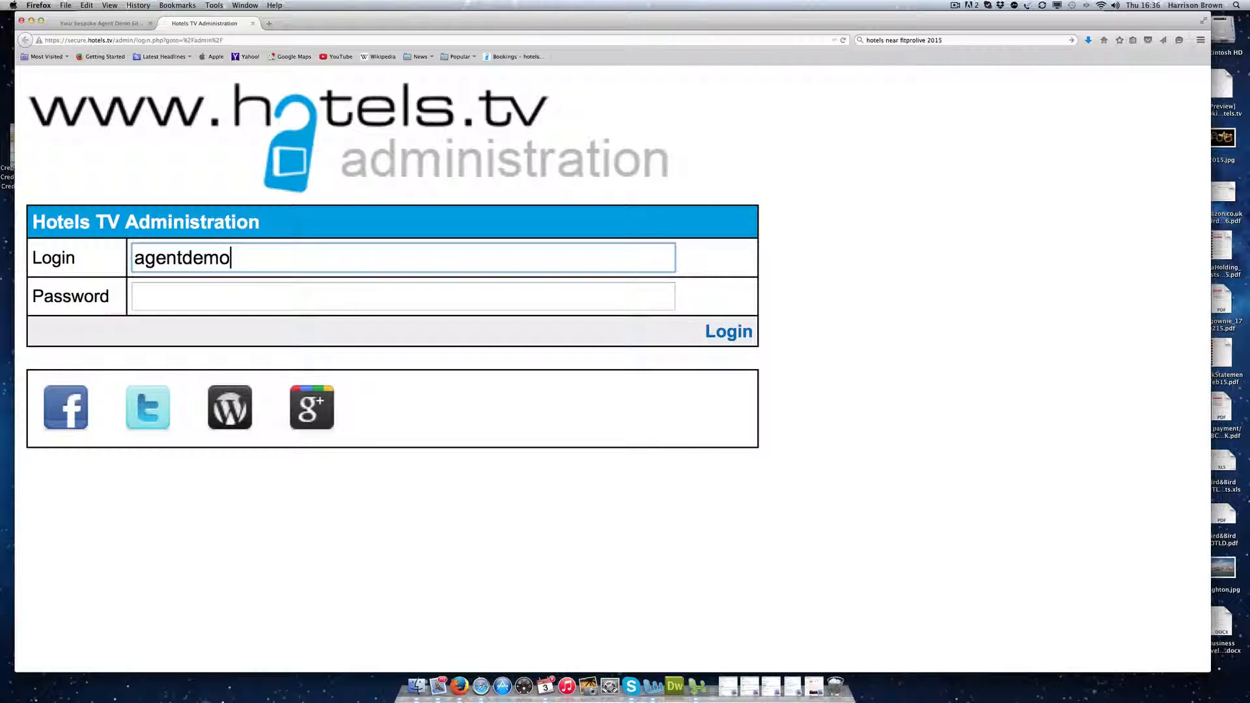
{"action": "key", "text": "Tab"}
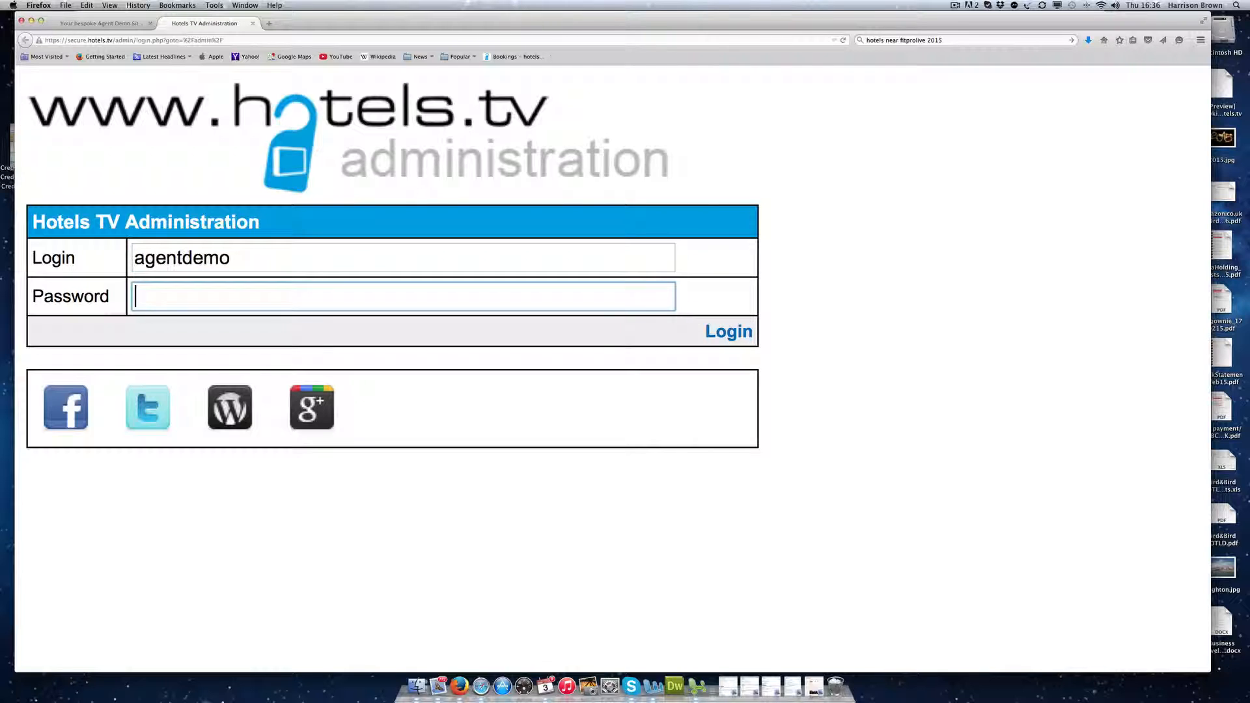
{"action": "type", "text": "•••••••"}
{"action": "key", "text": "BackSpace"}
{"action": "key", "text": "BackSpace"}
{"action": "key", "text": "BackSpace"}
{"action": "key", "text": "BackSpace"}
{"action": "key", "text": "BackSpace"}
{"action": "key", "text": "BackSpace"}
{"action": "type", "text": "•••••••"}
{"action": "left_click", "coordinate": [723, 333]}
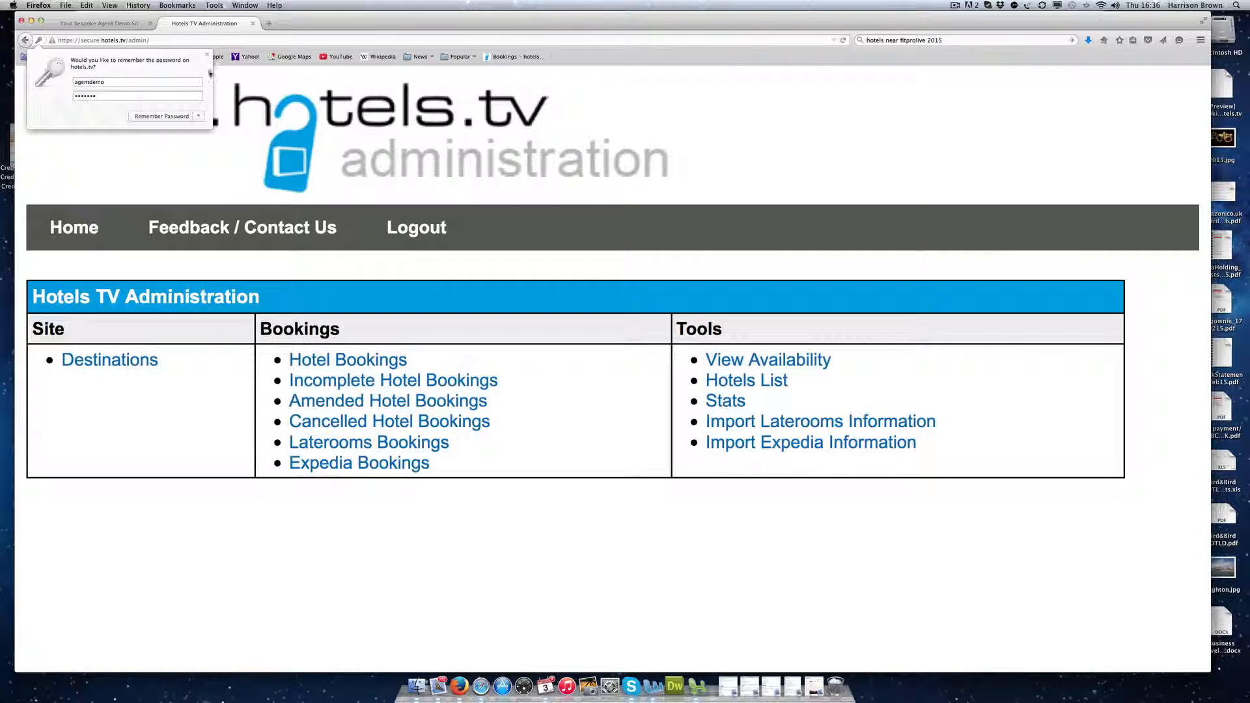
Step: Dismiss the save-password prompt and glance at the public site before returning to admin
{"action": "left_click", "coordinate": [207, 54]}
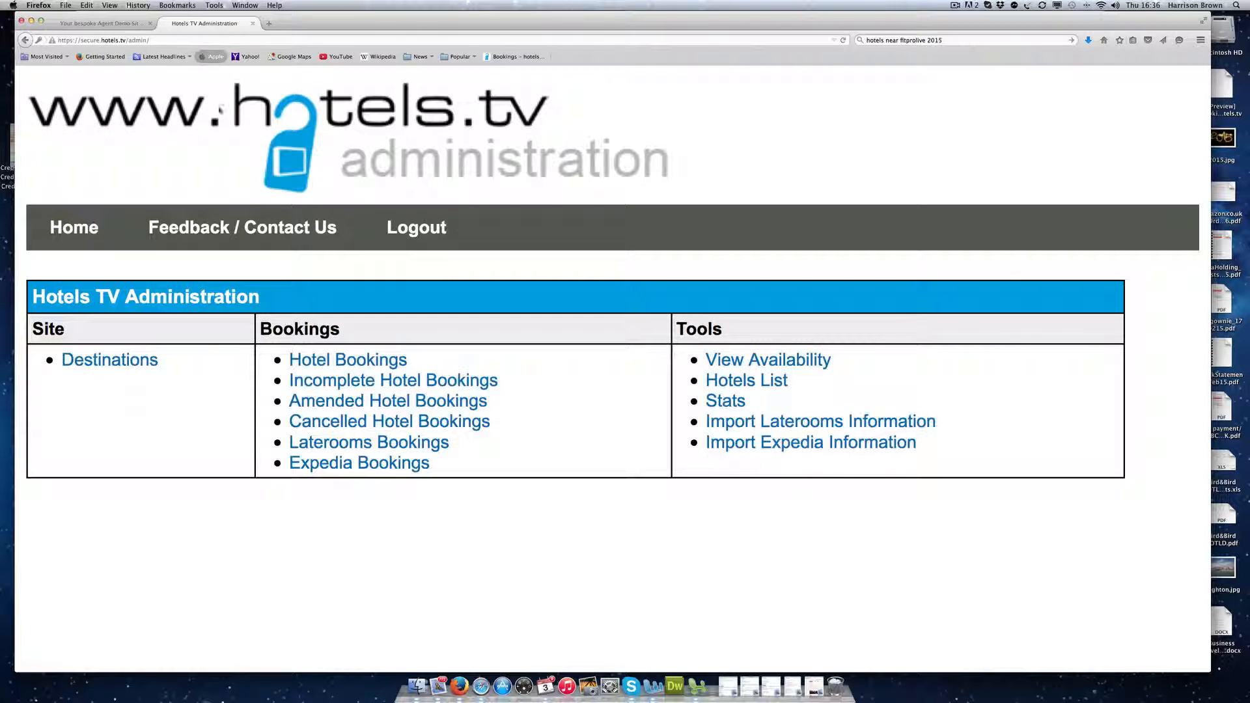
{"action": "left_click", "coordinate": [97, 24]}
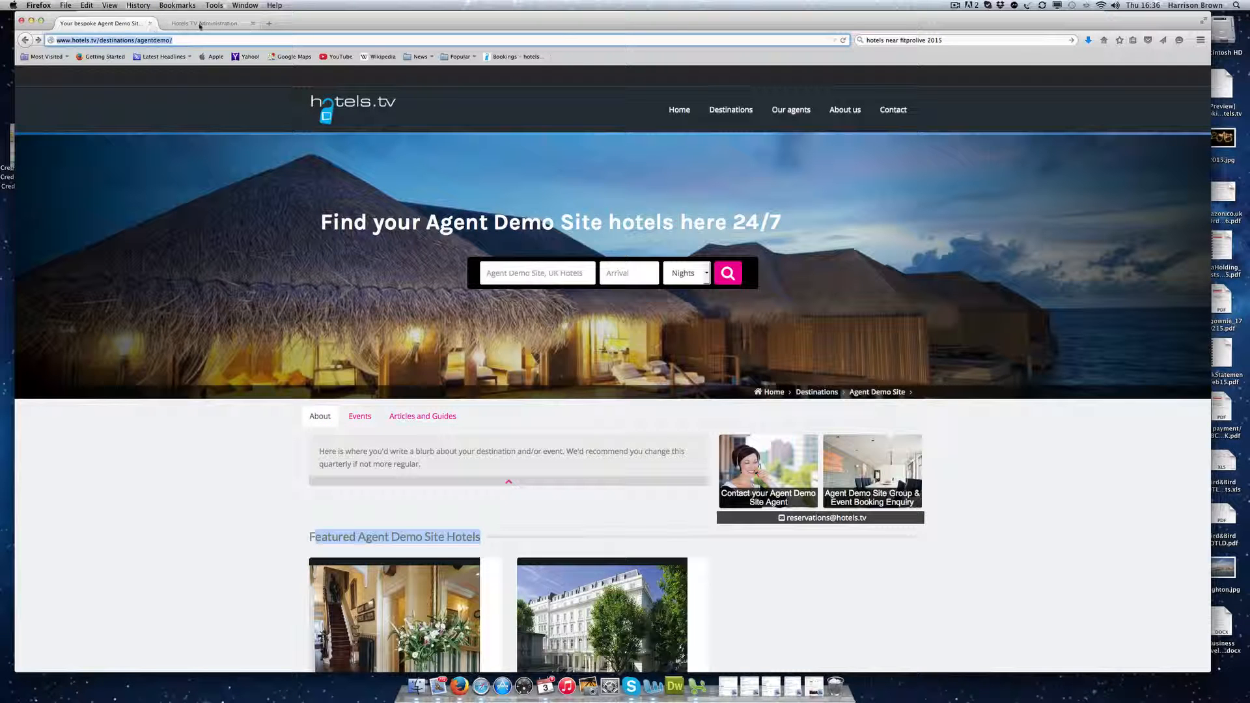
{"action": "left_click", "coordinate": [203, 23]}
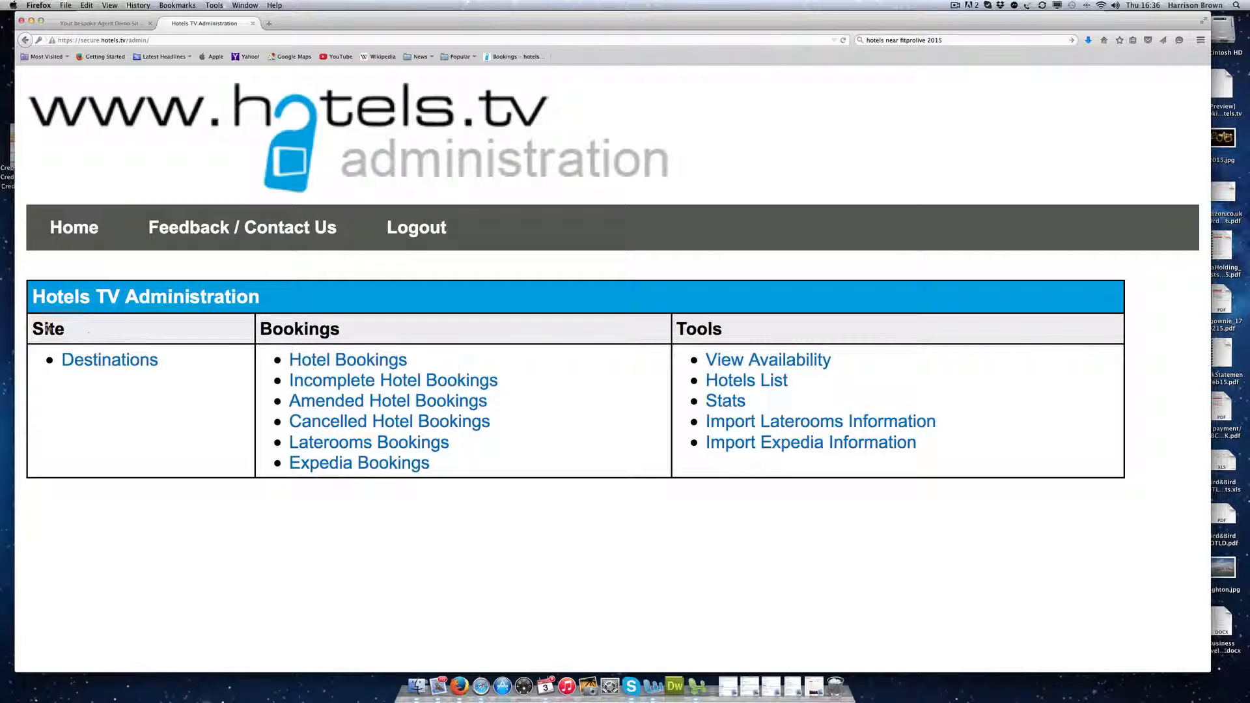
Step: Point out the dashboard's Site, Bookings and Tools sections, then open Destinations
{"action": "double_click", "coordinate": [47, 328]}
{"action": "left_click_drag", "start_coordinate": [409, 334], "coordinate": [250, 327]}
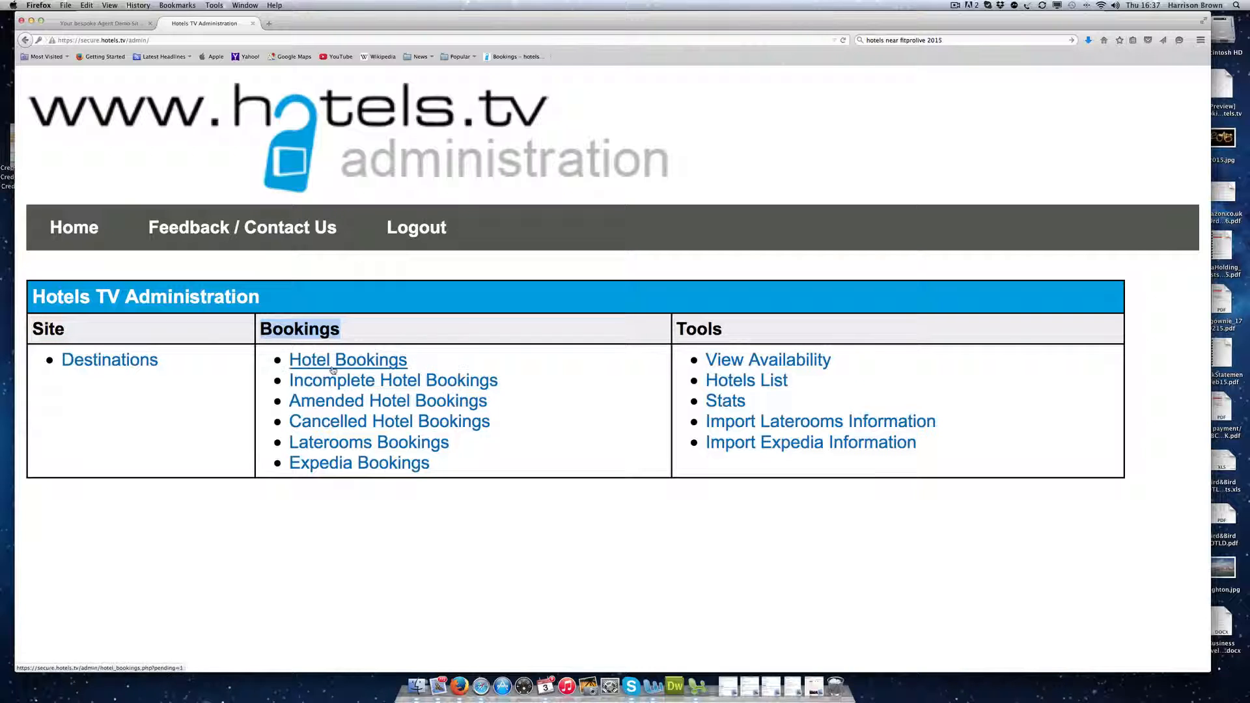
{"action": "left_click_drag", "start_coordinate": [722, 329], "coordinate": [578, 329]}
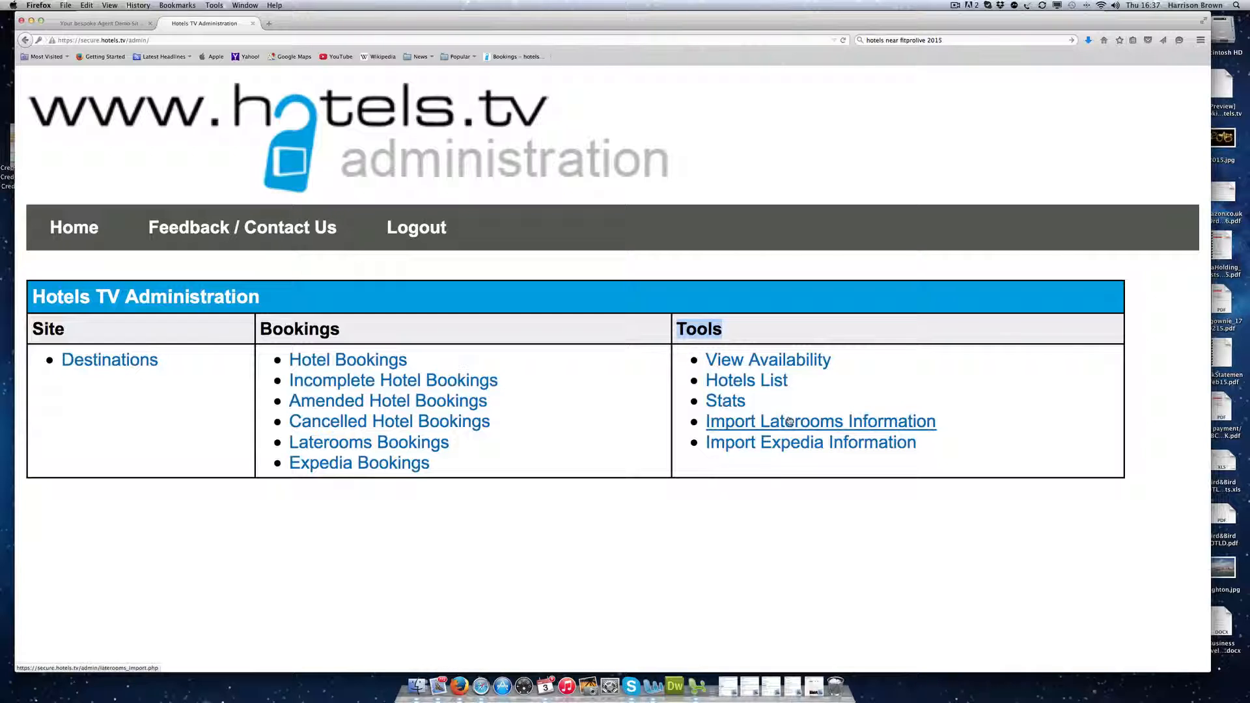
{"action": "left_click", "coordinate": [87, 365]}
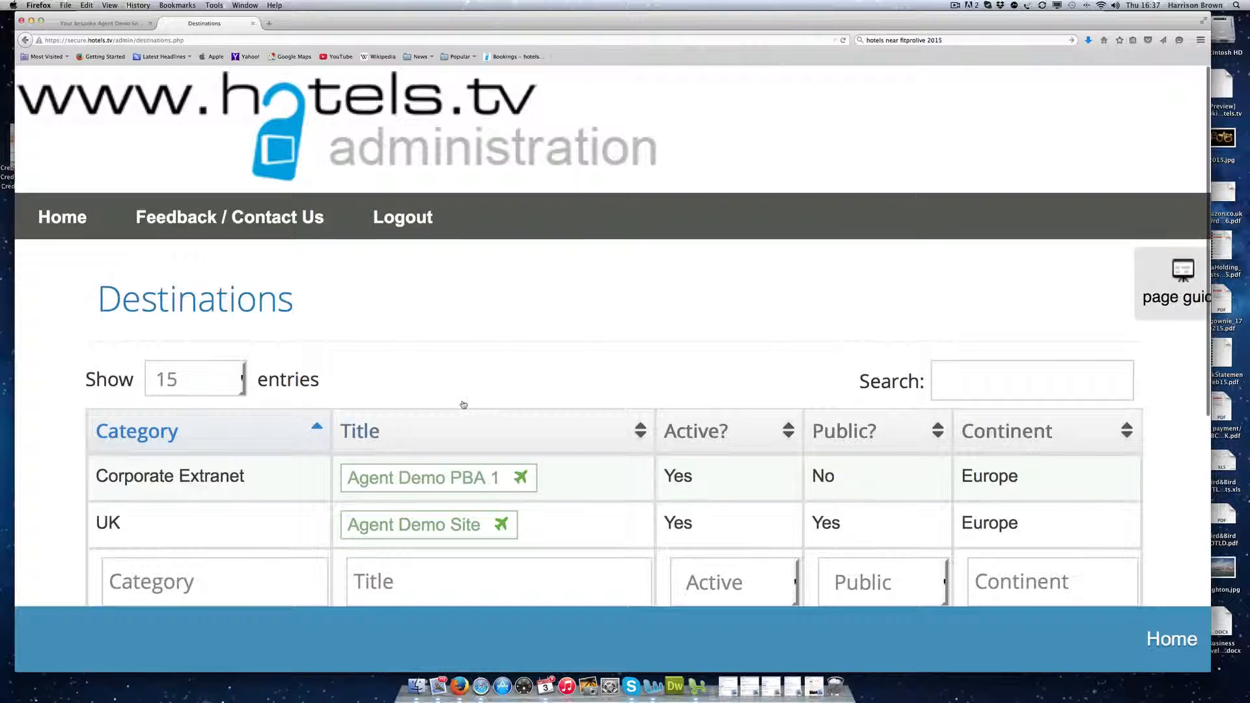
Step: Open the Agent Demo Site destination record and review its Destination and Hotels tables
{"action": "scroll", "coordinate": [506, 387], "scroll_direction": "down", "scroll_amount": 4}
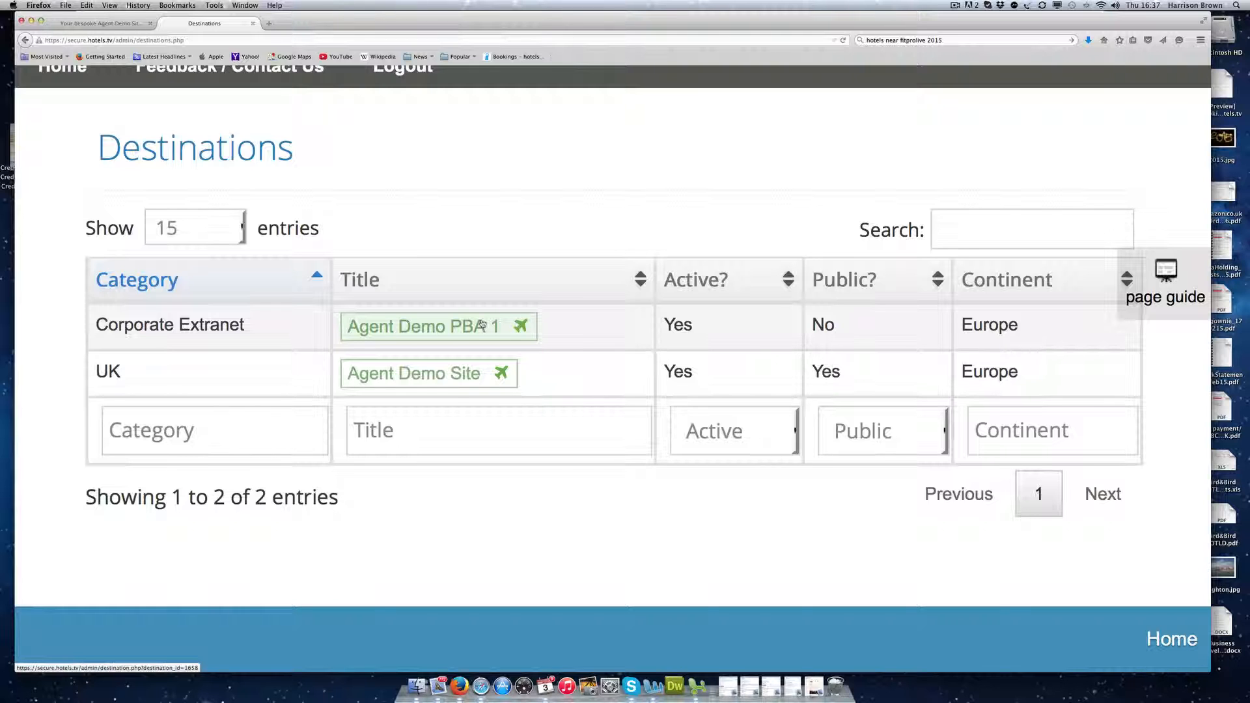
{"action": "left_click", "coordinate": [444, 372]}
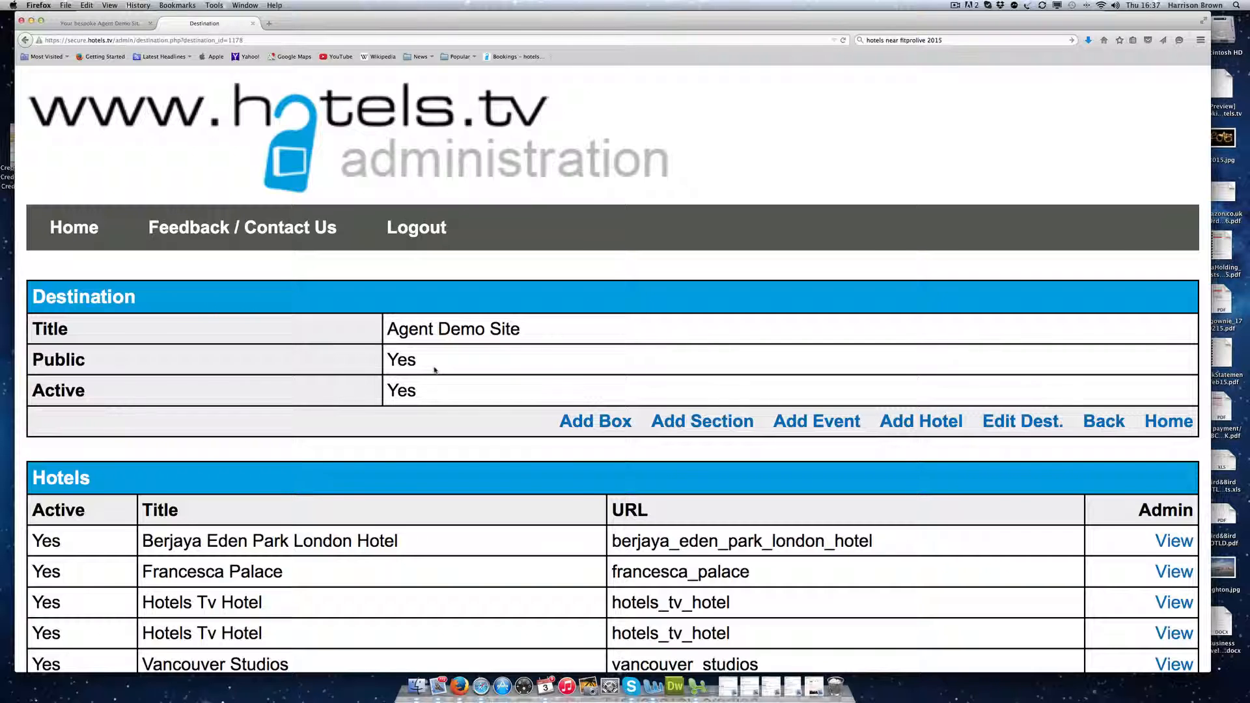
{"action": "scroll", "coordinate": [457, 374], "scroll_direction": "down", "scroll_amount": 5}
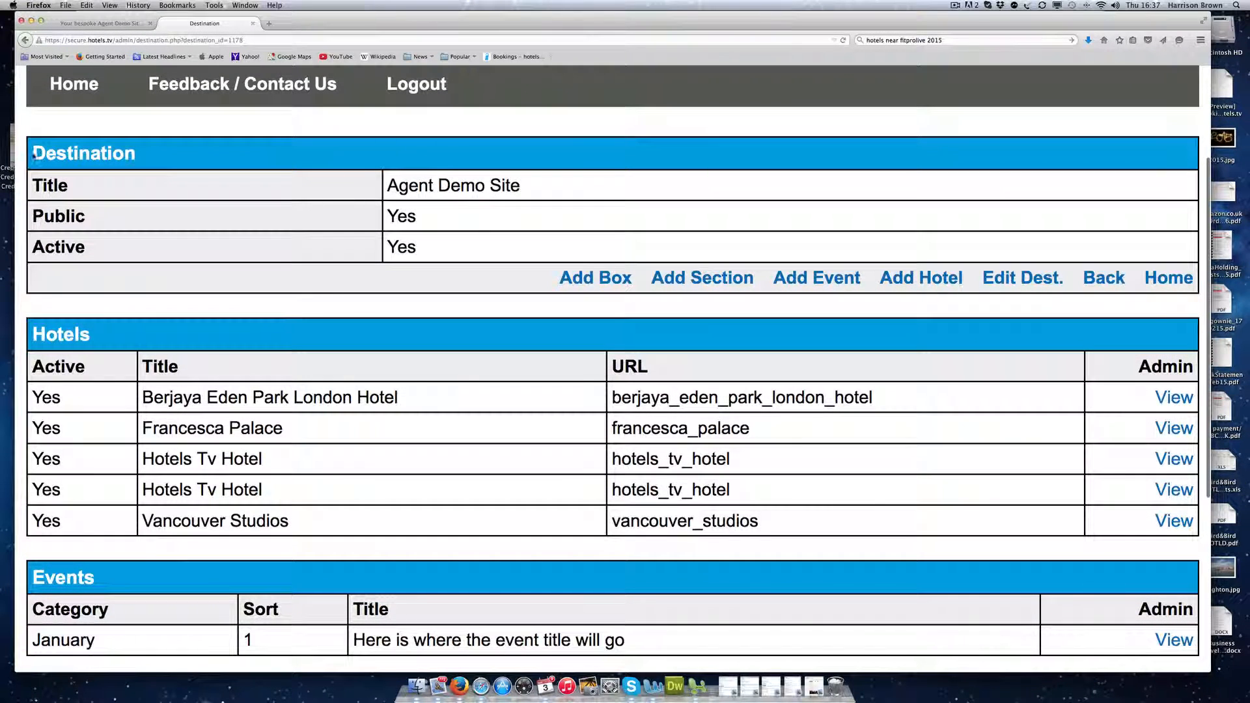
{"action": "left_click_drag", "start_coordinate": [44, 154], "coordinate": [188, 154]}
{"action": "left_click_drag", "start_coordinate": [35, 334], "coordinate": [91, 335]}
{"action": "left_click_drag", "start_coordinate": [56, 576], "coordinate": [126, 570]}
Step: Review the destination's Sections and Boxes tables, then switch to the public site tab
{"action": "scroll", "coordinate": [216, 538], "scroll_direction": "down", "scroll_amount": 8}
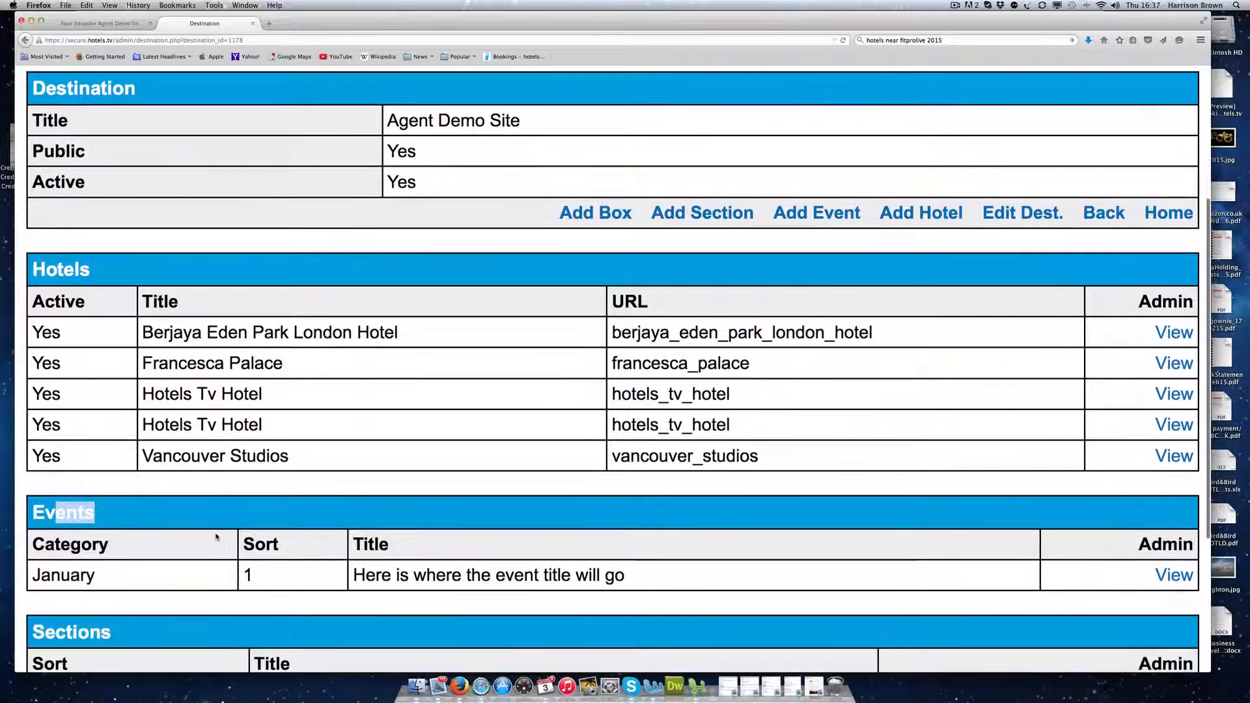
{"action": "double_click", "coordinate": [101, 423]}
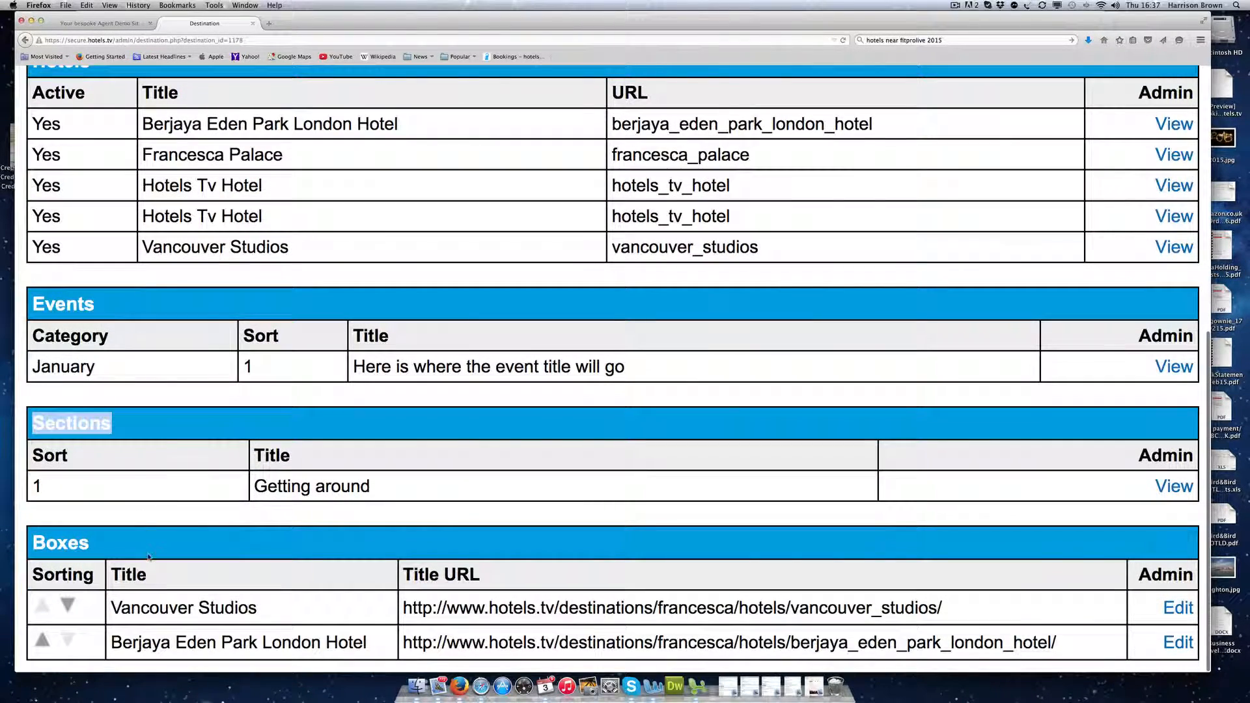
{"action": "double_click", "coordinate": [77, 543]}
{"action": "scroll", "coordinate": [287, 396], "scroll_direction": "up", "scroll_amount": 10}
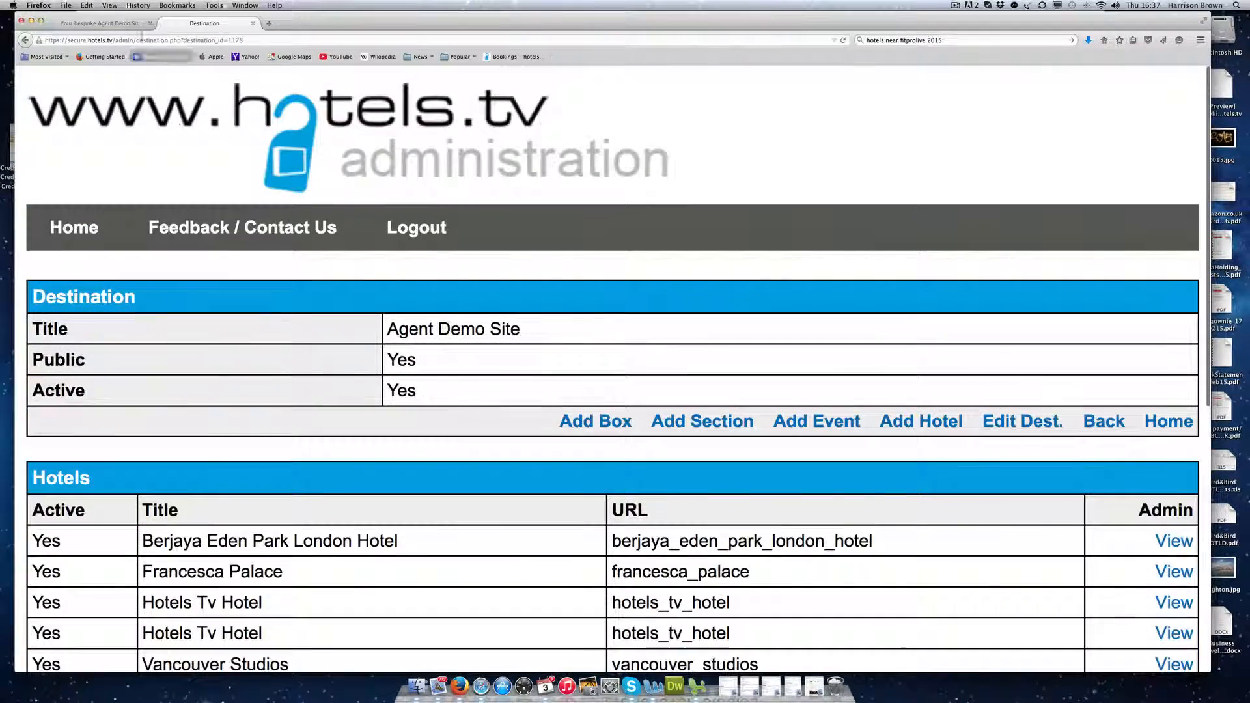
{"action": "key", "text": "ctrl+shift+Tab"}
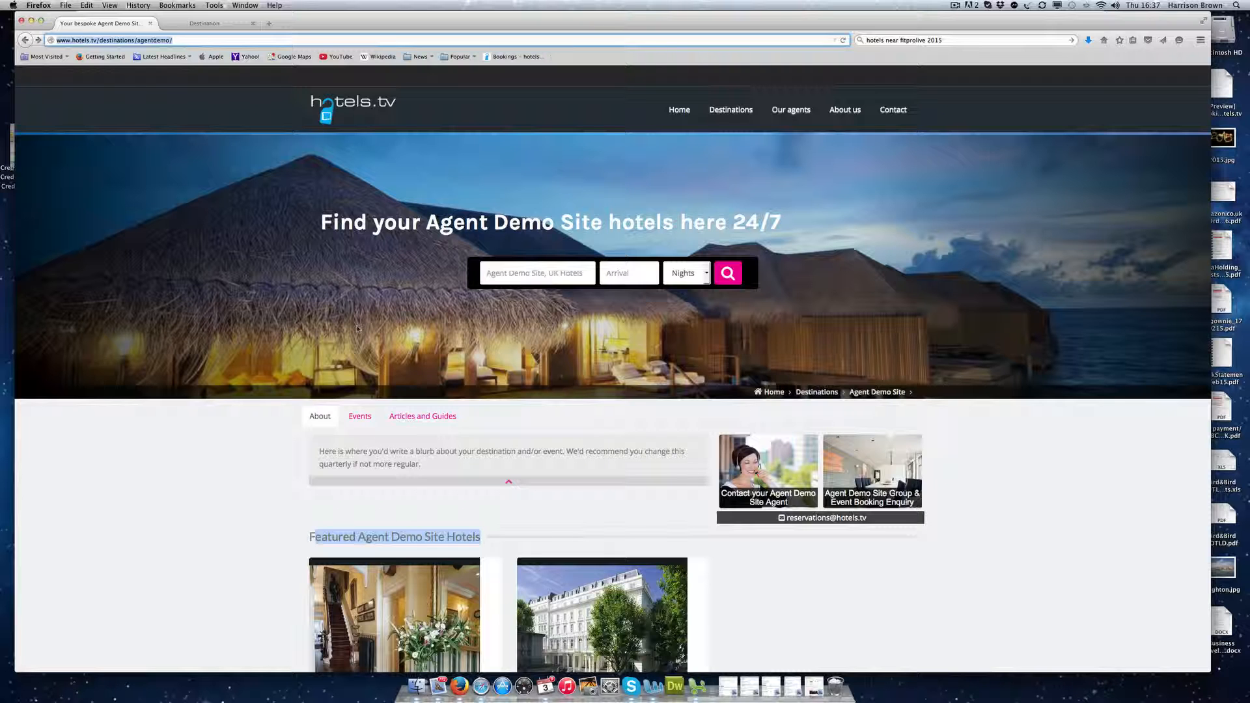
Step: Check the public Events, Articles and Guides and About tabs and the Featured Hotels heading
{"action": "scroll", "coordinate": [322, 415], "scroll_direction": "down", "scroll_amount": 4}
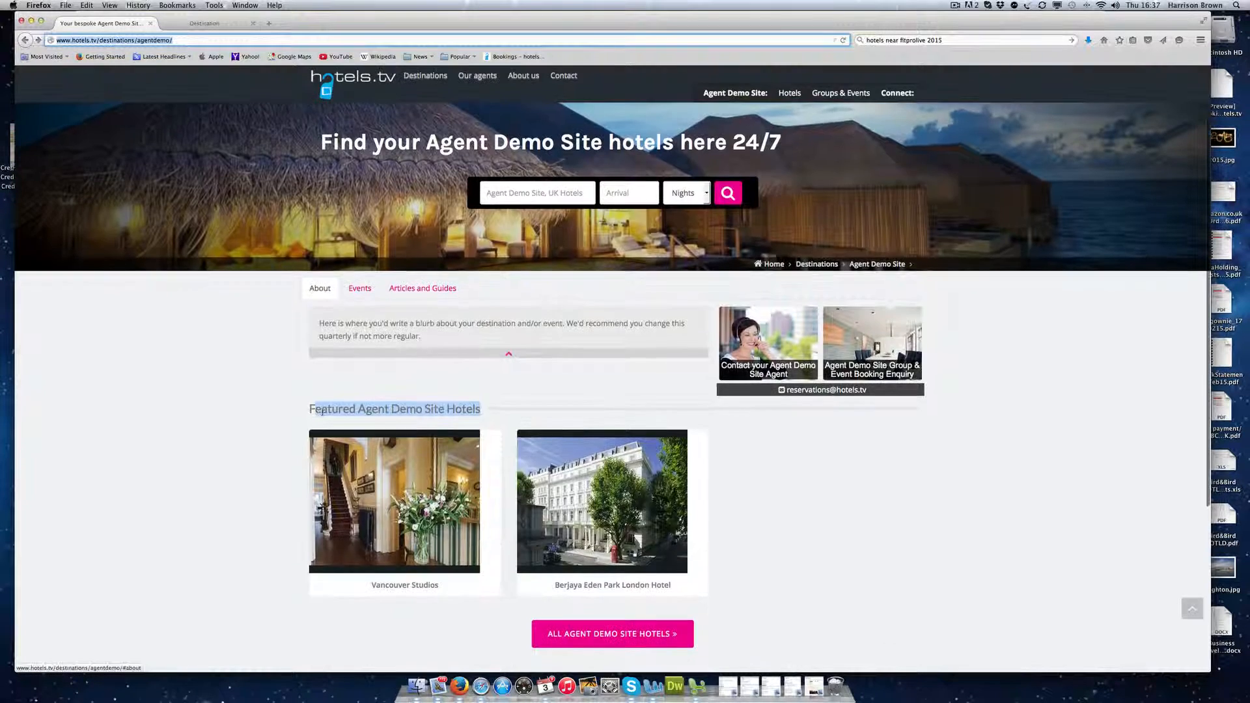
{"action": "left_click", "coordinate": [358, 288]}
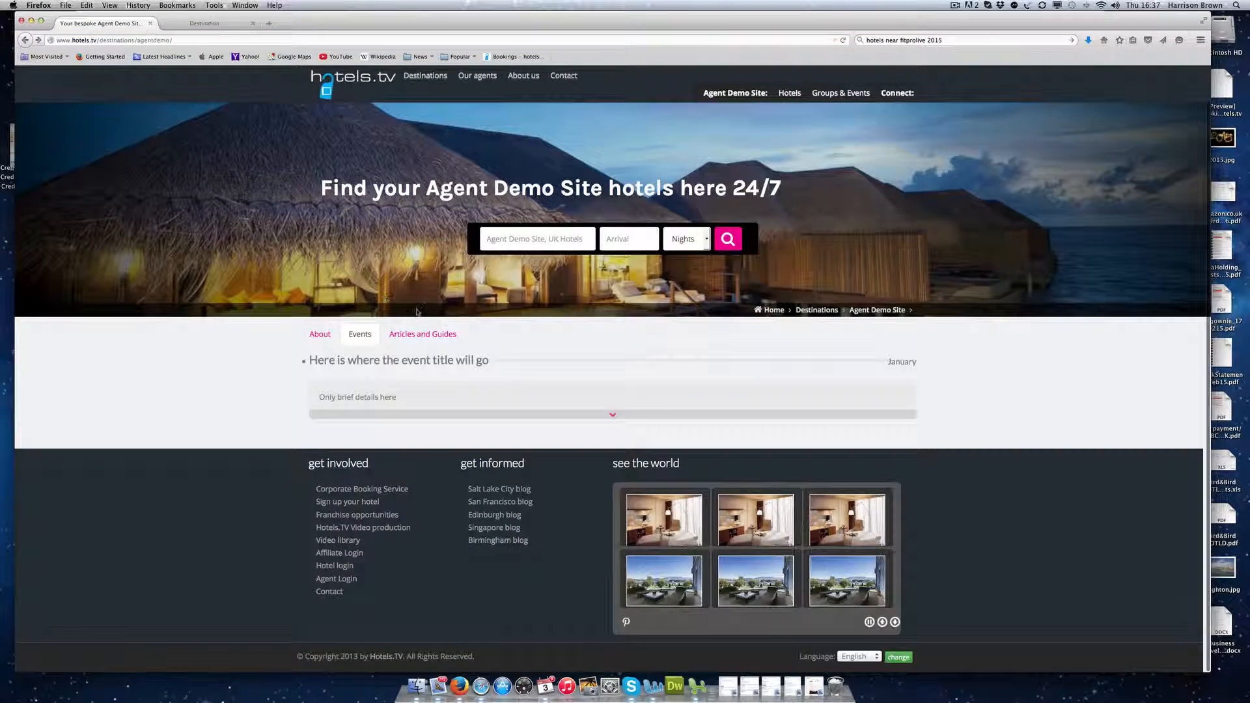
{"action": "left_click", "coordinate": [411, 334]}
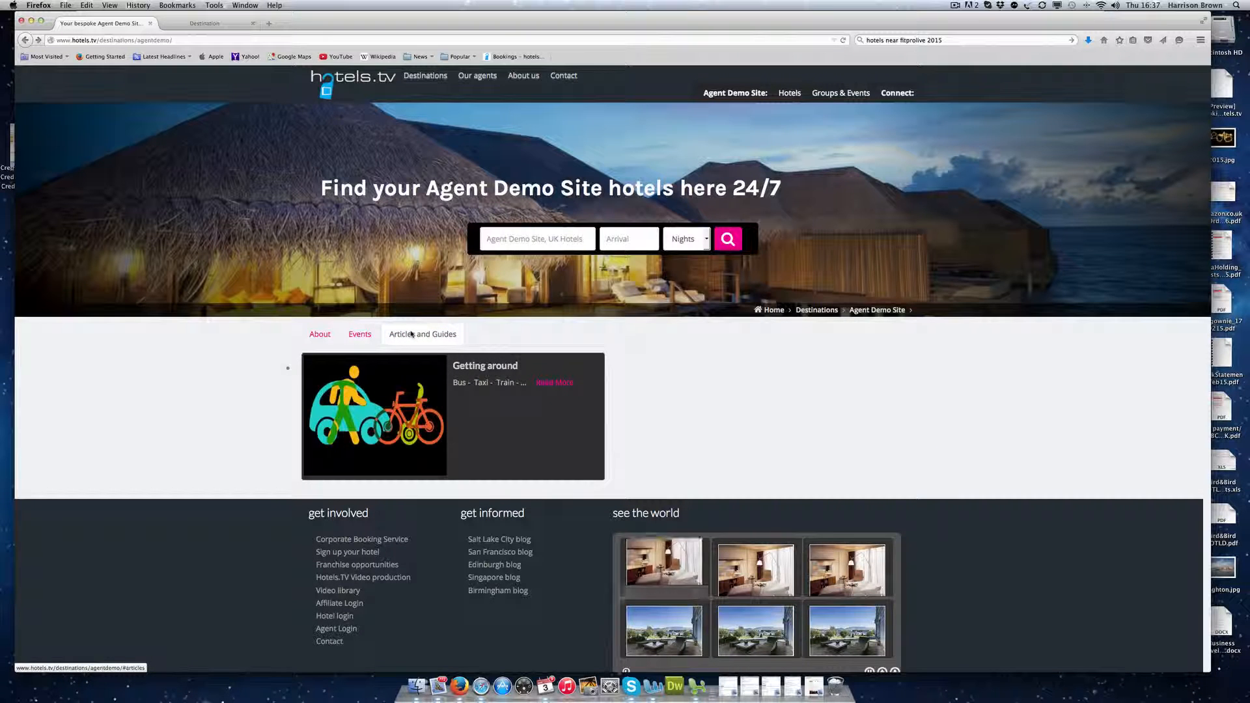
{"action": "left_click", "coordinate": [317, 335]}
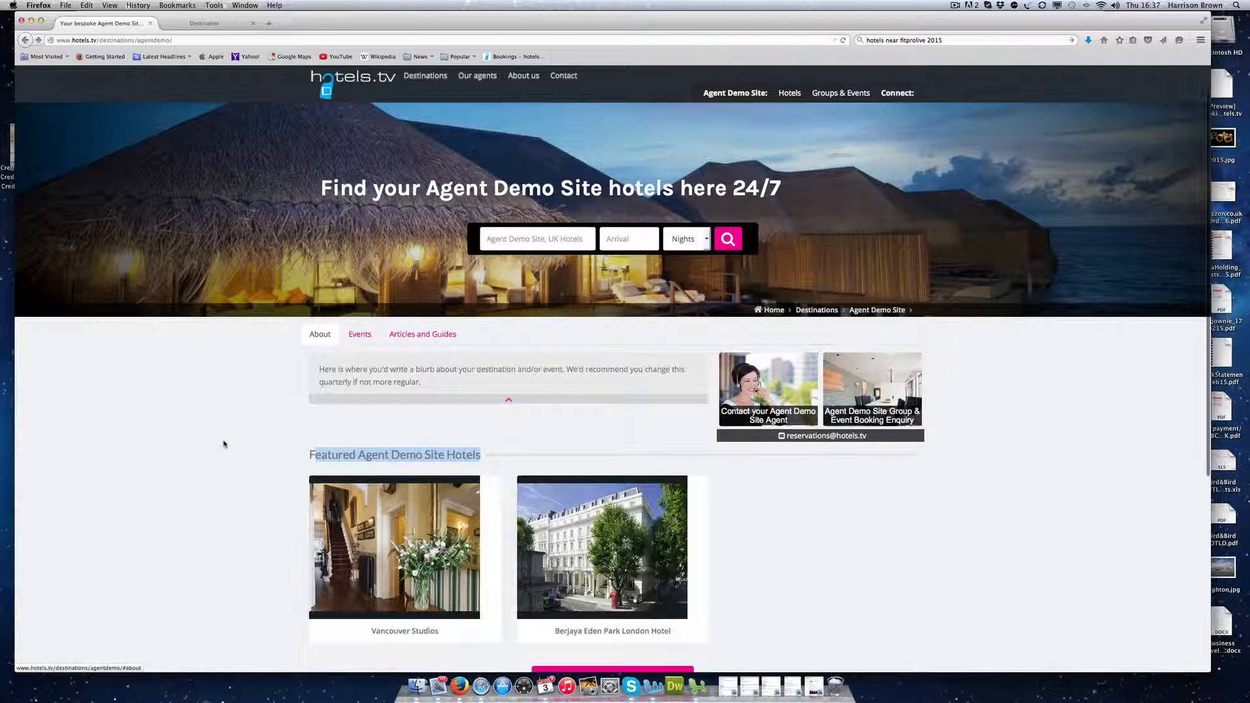
{"action": "scroll", "coordinate": [224, 441], "scroll_direction": "down", "scroll_amount": 2}
{"action": "left_click", "coordinate": [290, 363]}
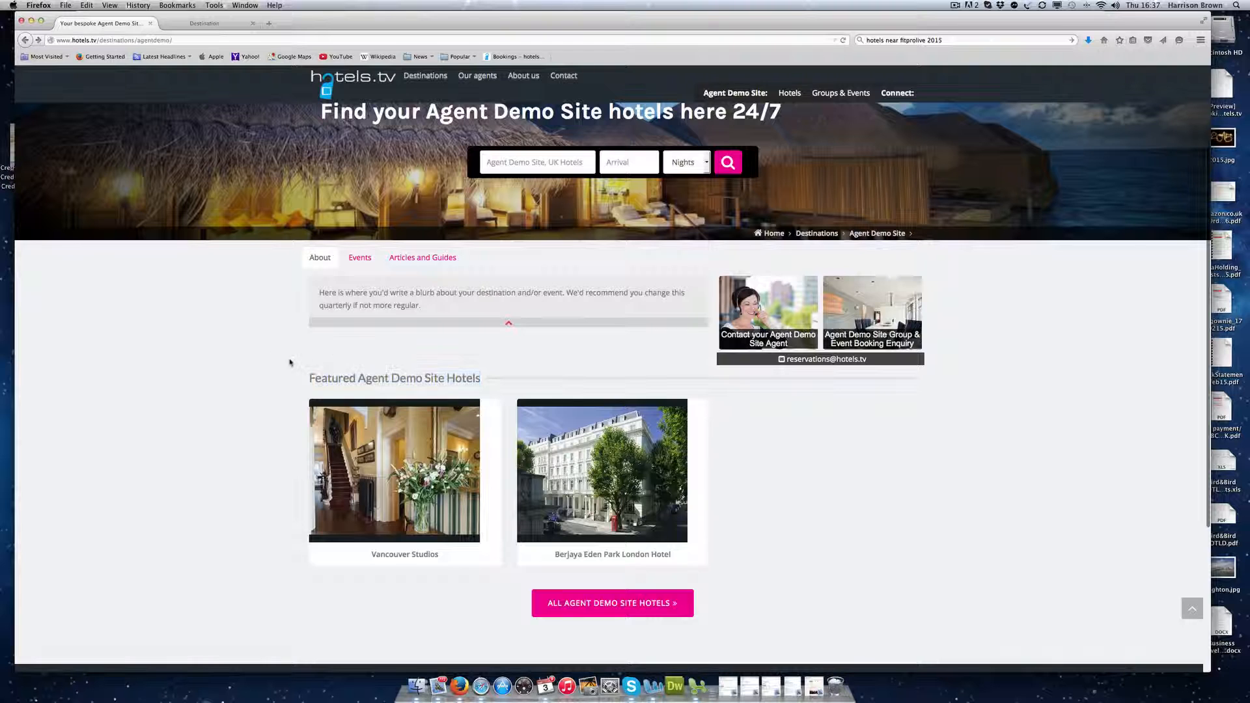
{"action": "left_click_drag", "start_coordinate": [303, 380], "coordinate": [483, 380]}
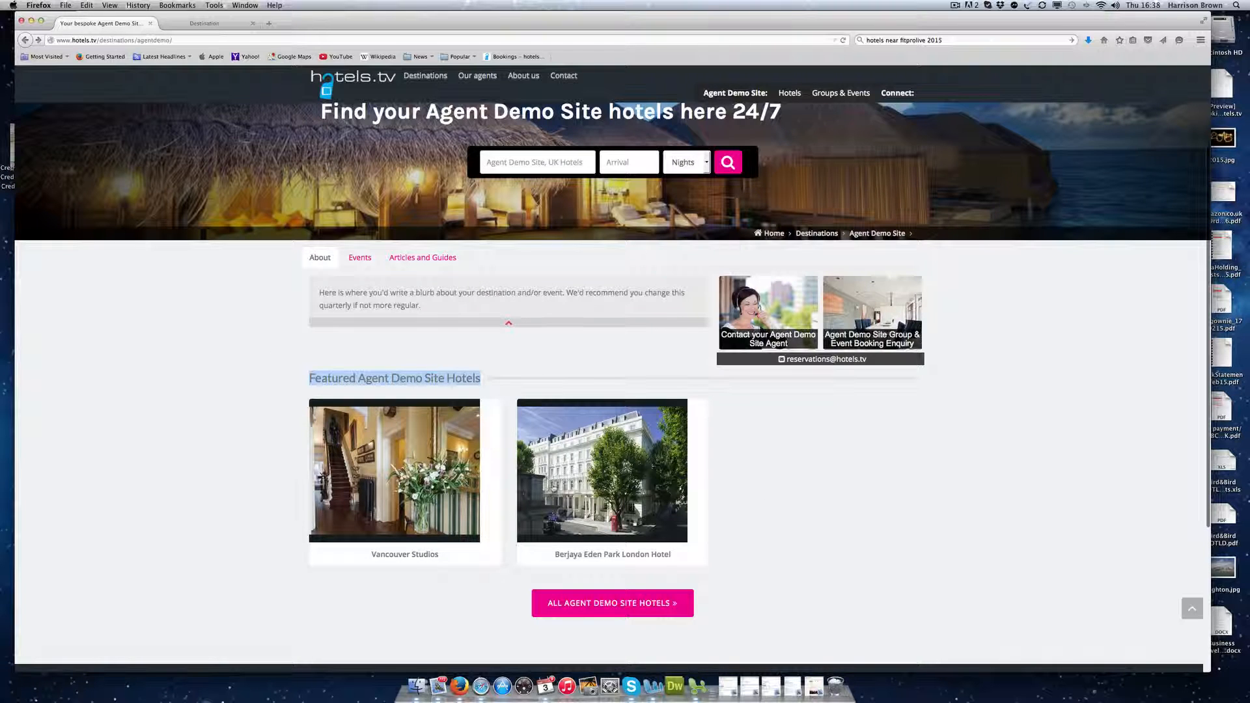
Step: View all Agent Demo Site hotels, show and hide the Hotel Map, then return to admin
{"action": "left_click", "coordinate": [209, 23]}
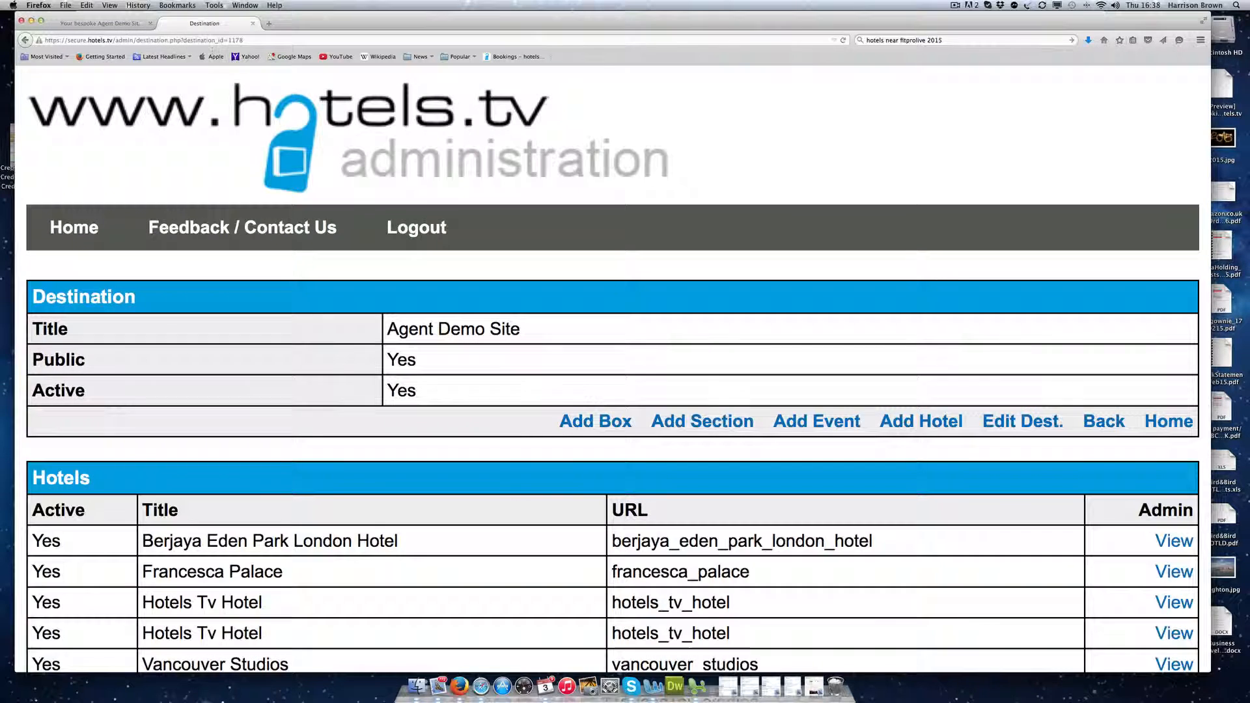
{"action": "scroll", "coordinate": [519, 505], "scroll_direction": "down", "scroll_amount": 5}
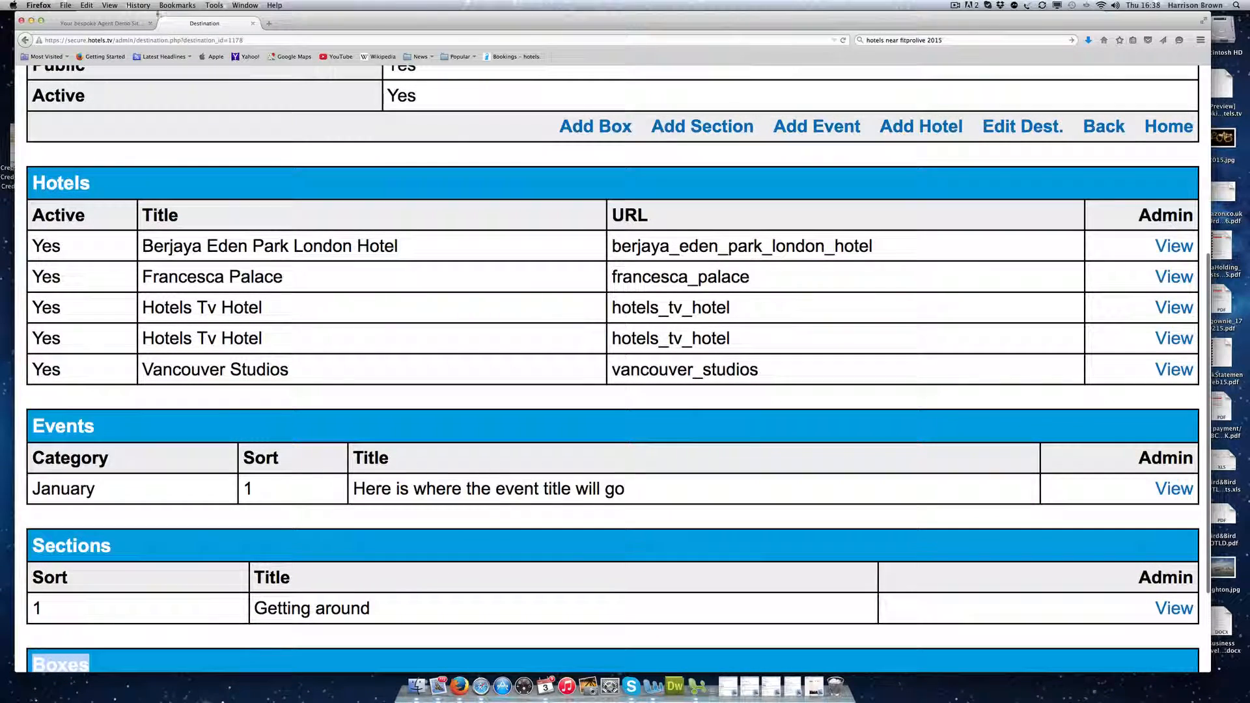
{"action": "left_click", "coordinate": [107, 24]}
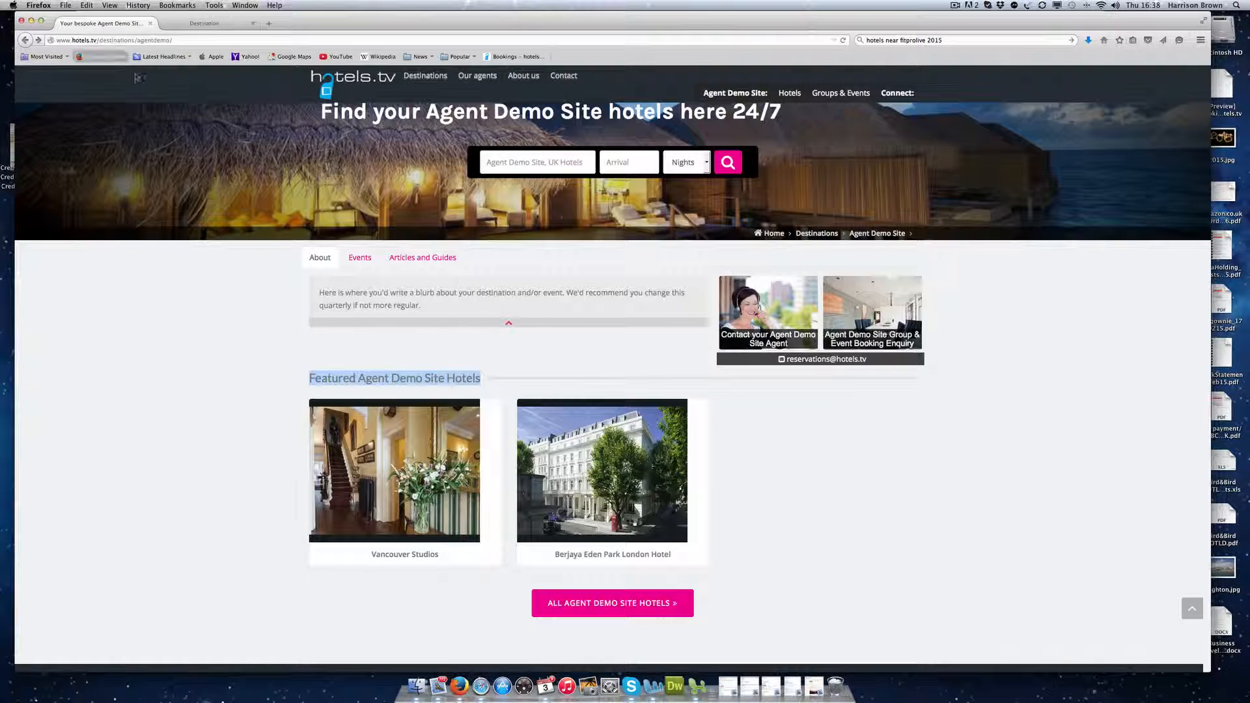
{"action": "left_click", "coordinate": [580, 609]}
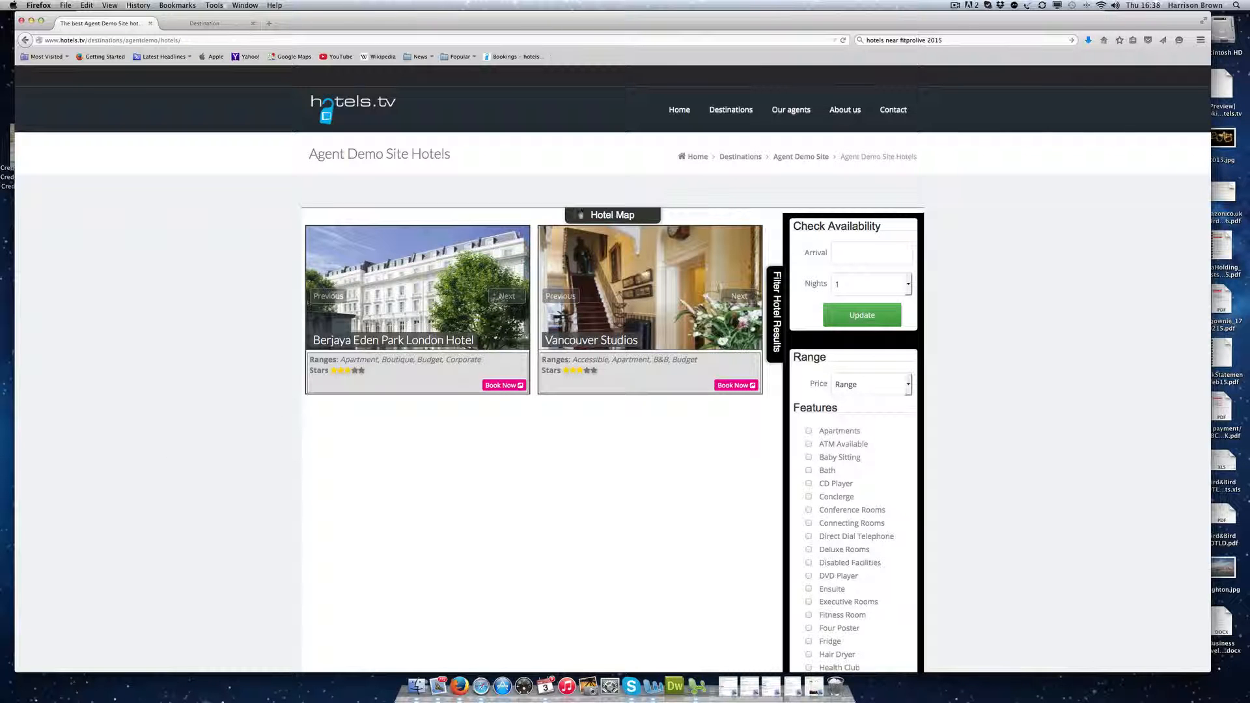
{"action": "left_click", "coordinate": [583, 214]}
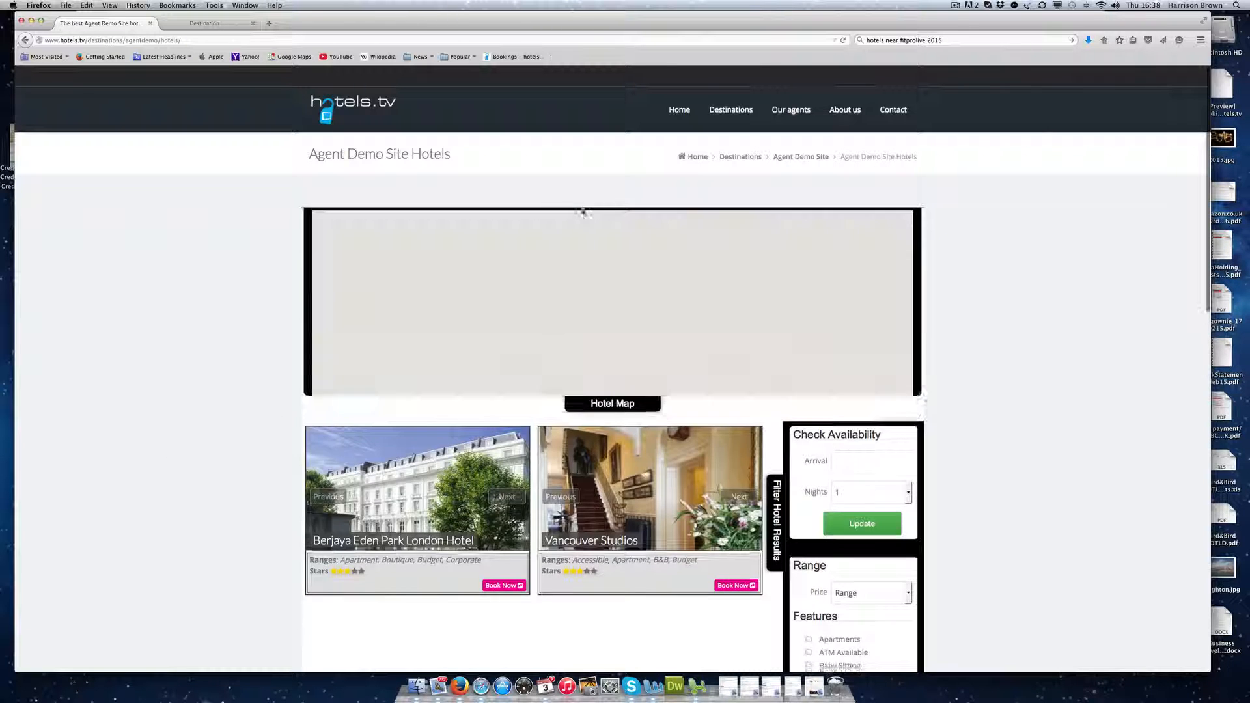
{"action": "left_click", "coordinate": [608, 407]}
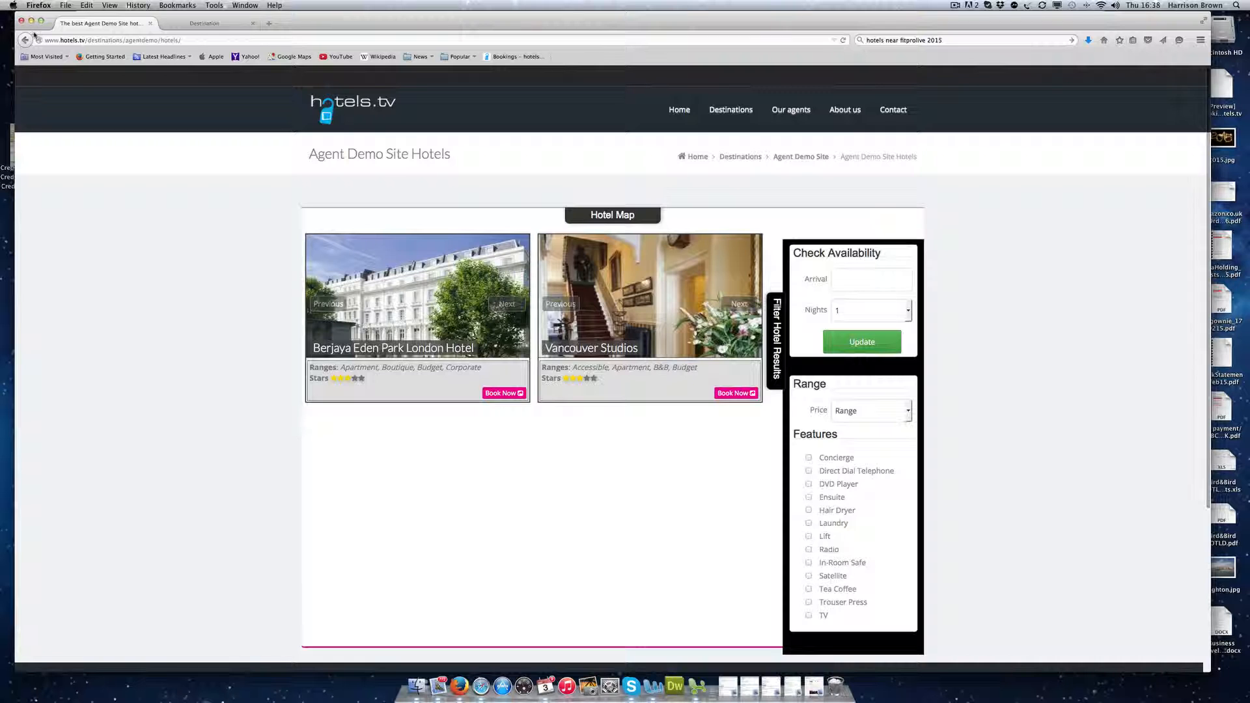
{"action": "left_click", "coordinate": [25, 40]}
{"action": "left_click", "coordinate": [205, 23]}
{"action": "scroll", "coordinate": [671, 332], "scroll_direction": "up", "scroll_amount": 5}
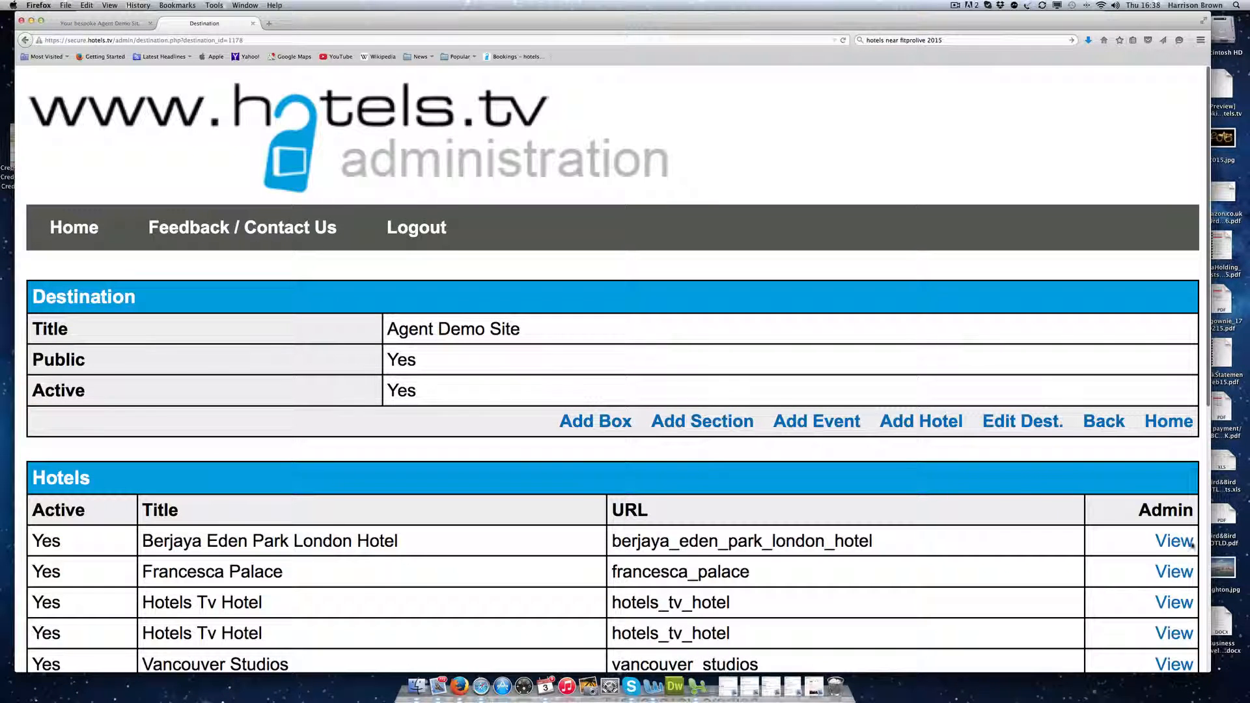
Step: Open the Berjaya Eden Park London Hotel's admin details
{"action": "left_click", "coordinate": [1191, 545]}
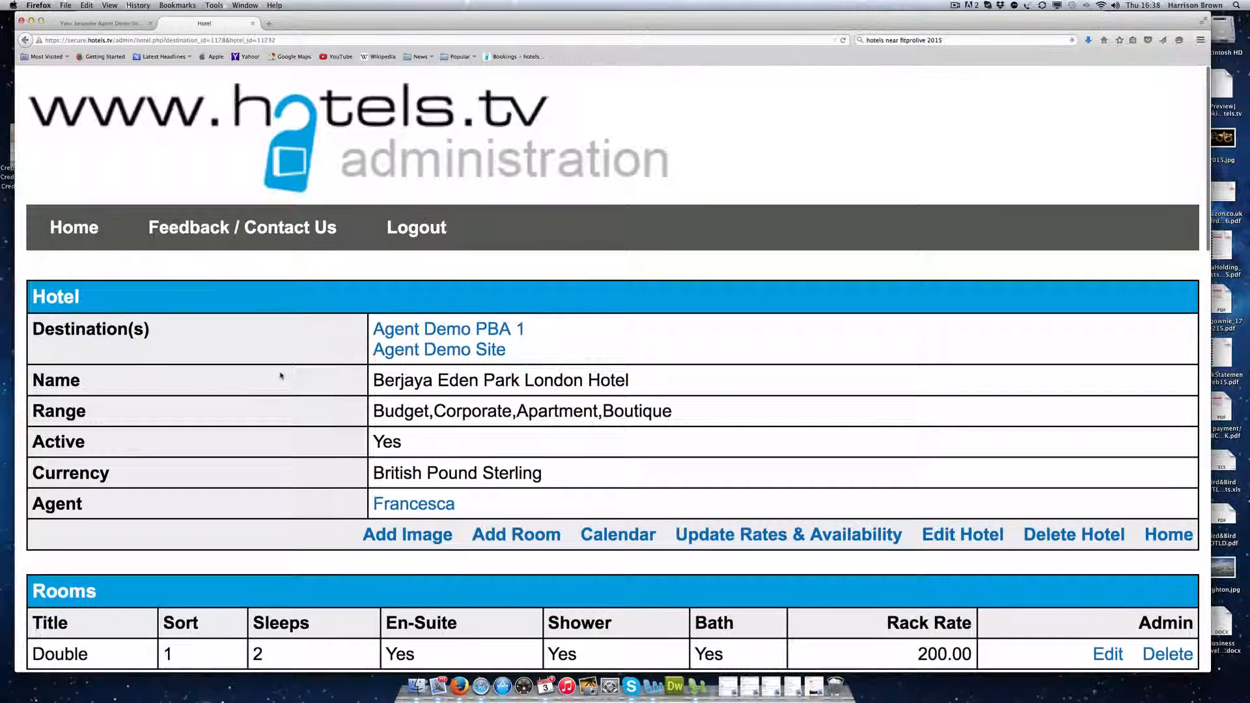
{"action": "scroll", "coordinate": [280, 376], "scroll_direction": "down", "scroll_amount": 3}
{"action": "left_click_drag", "start_coordinate": [535, 248], "coordinate": [327, 242]}
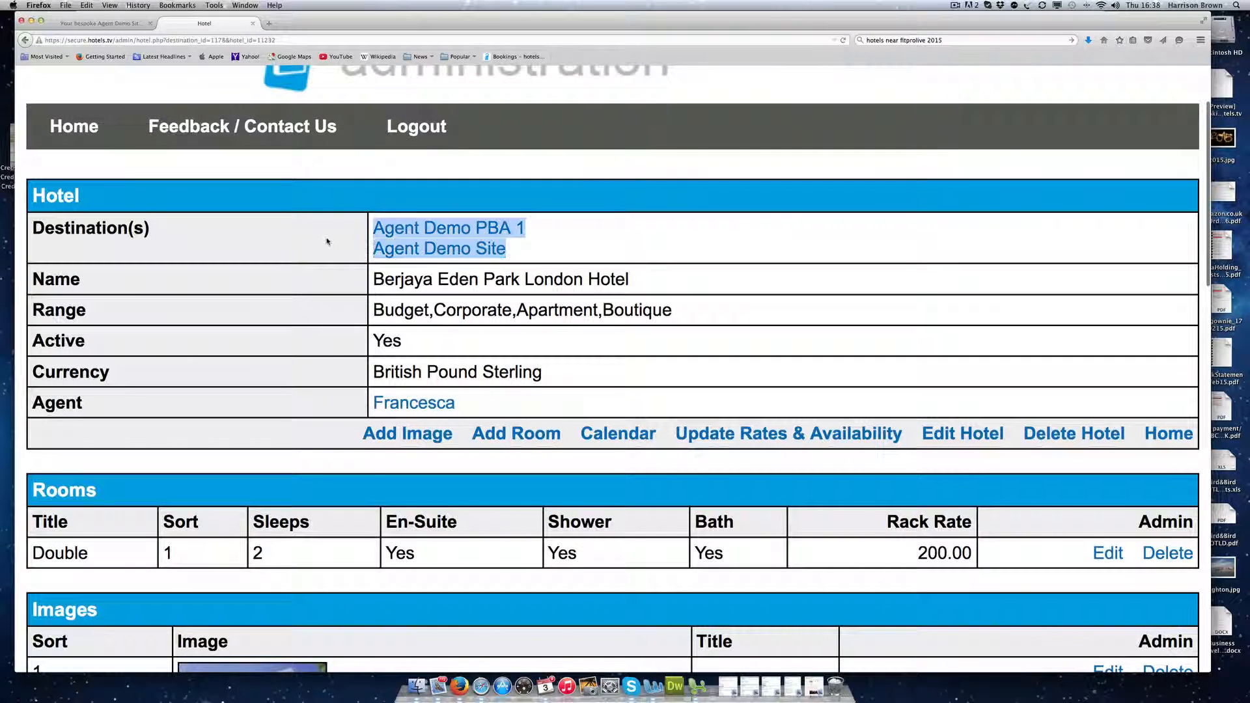
{"action": "left_click", "coordinate": [541, 231]}
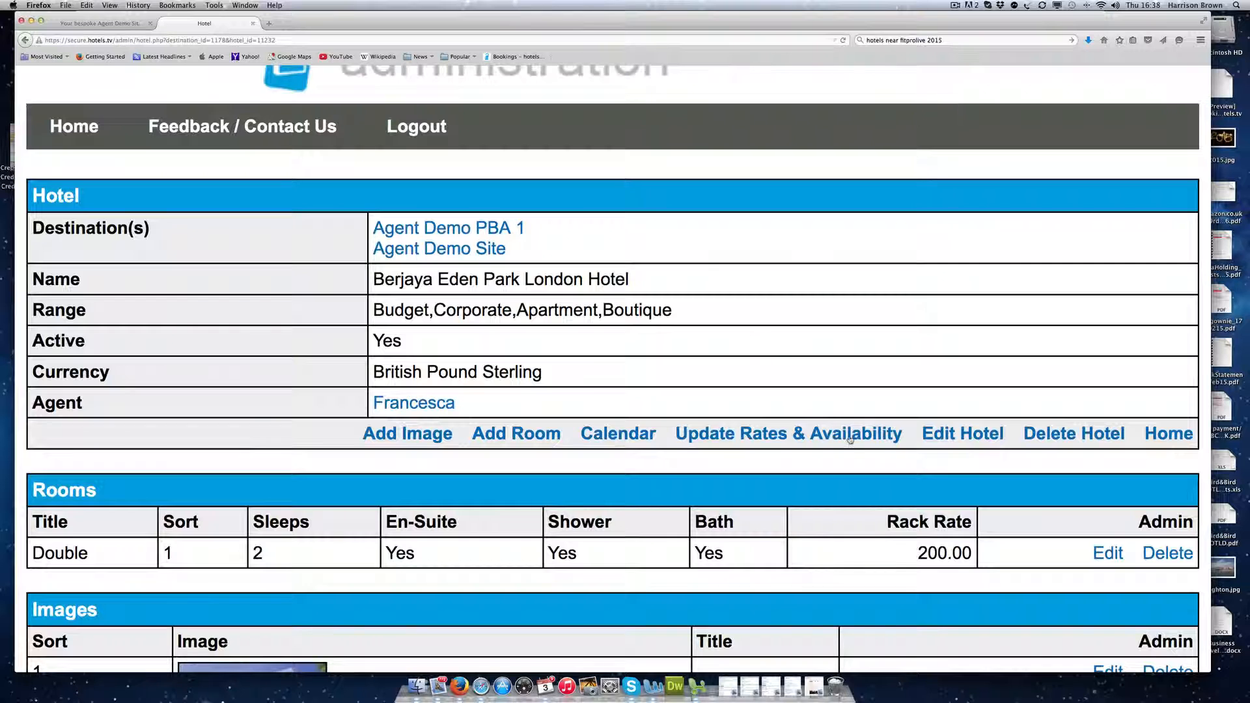
Step: Locate the Double room in the Rooms table and open the hotel's availability calendar
{"action": "scroll", "coordinate": [229, 336], "scroll_direction": "down", "scroll_amount": 5}
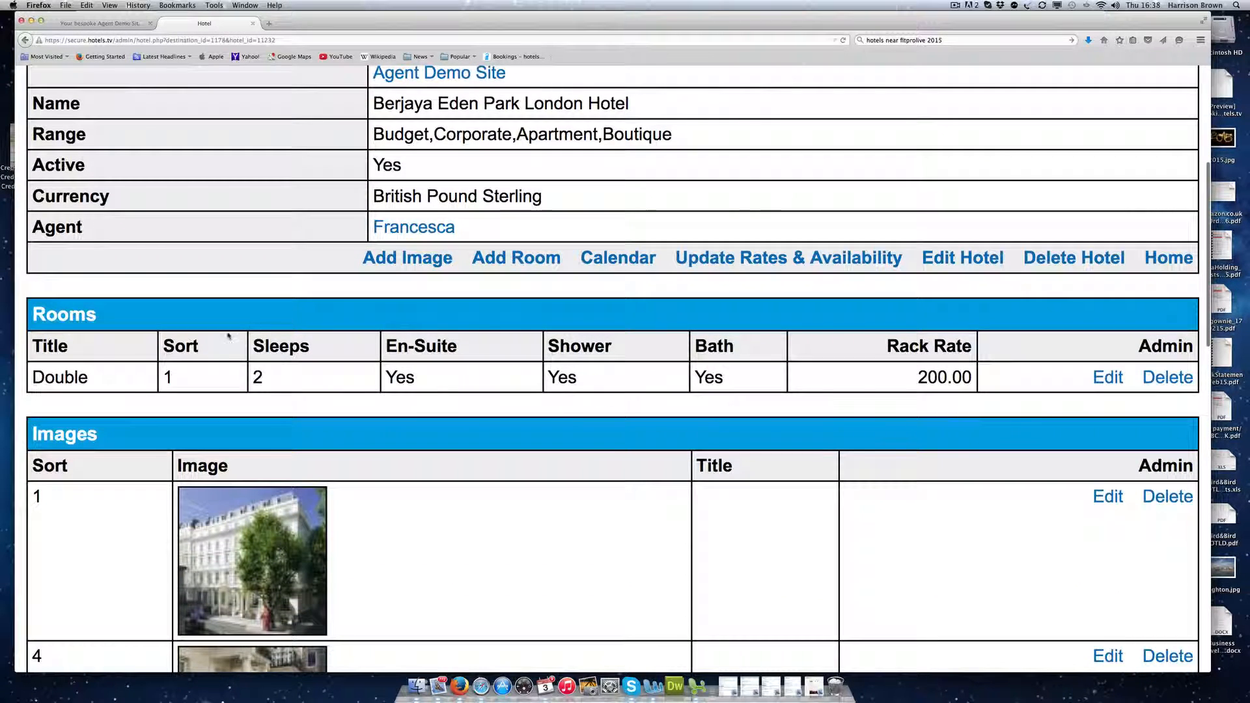
{"action": "left_click_drag", "start_coordinate": [85, 384], "coordinate": [25, 380]}
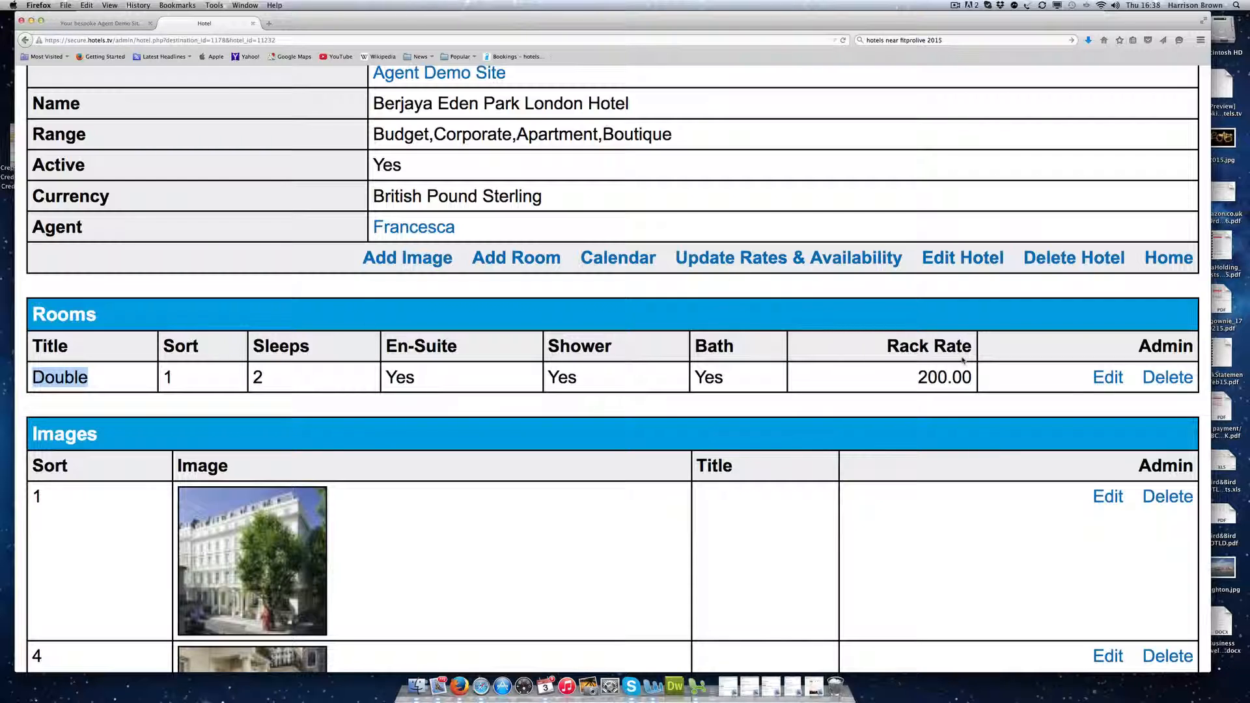
{"action": "left_click", "coordinate": [635, 260]}
{"action": "scroll", "coordinate": [815, 352], "scroll_direction": "down", "scroll_amount": 5}
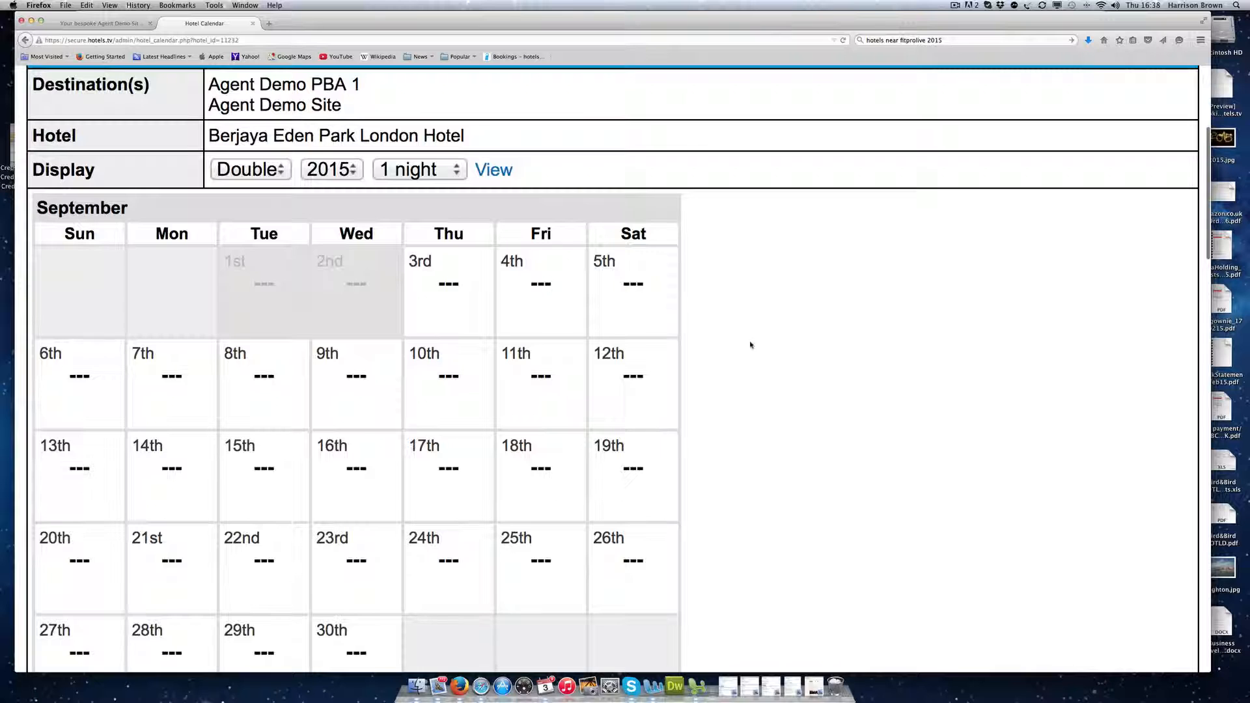
Step: Add a new rate of 100 for the Double room on 3rd September 2015
{"action": "left_click", "coordinate": [450, 298]}
{"action": "left_click", "coordinate": [643, 387]}
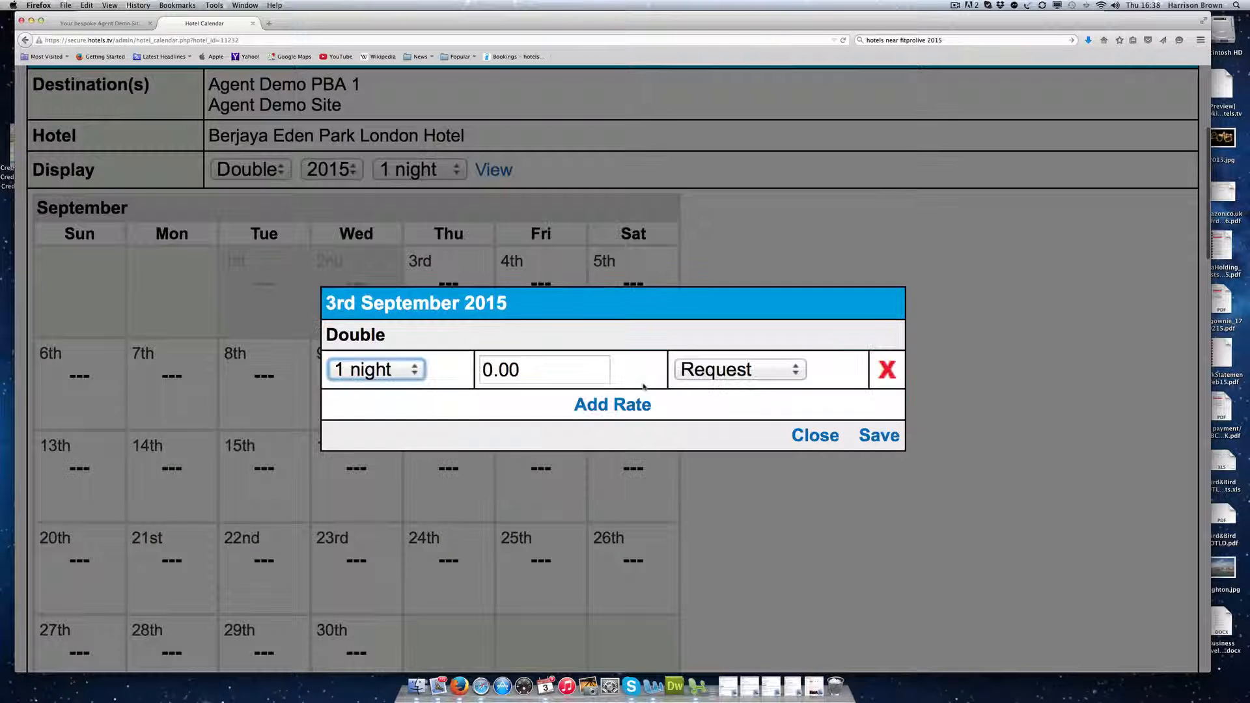
{"action": "left_click", "coordinate": [485, 370]}
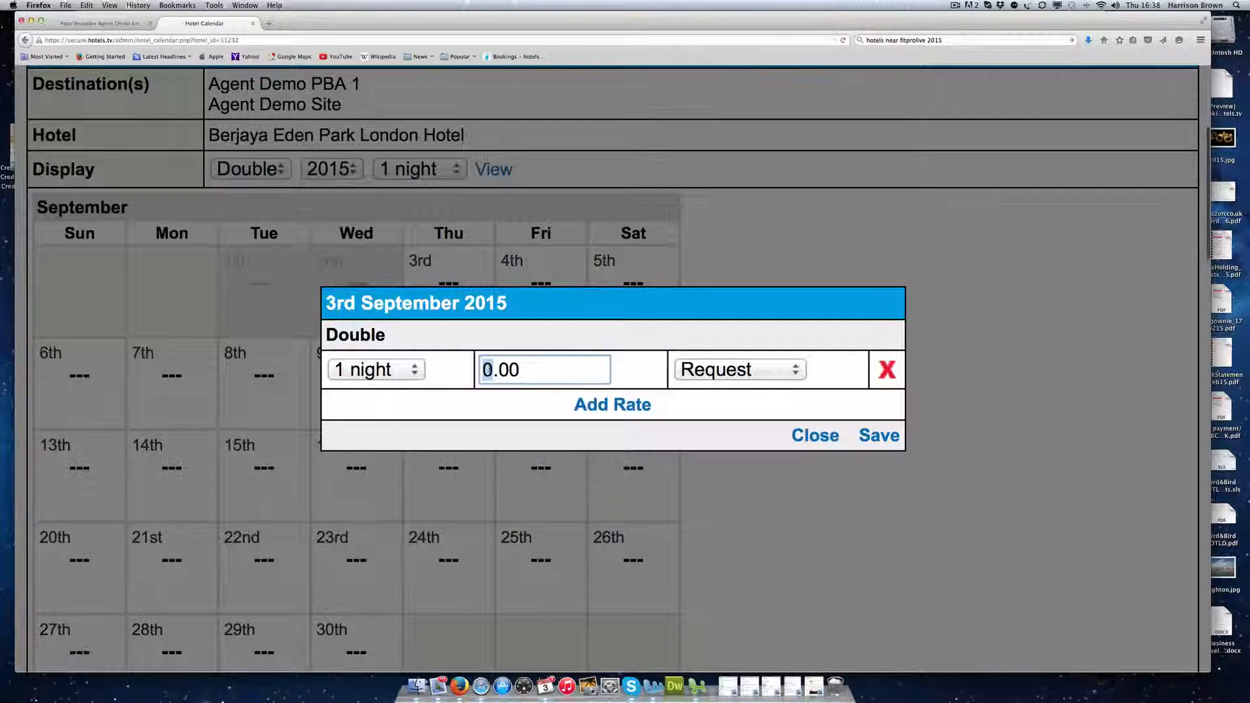
{"action": "type", "text": "100"}
Step: Set that rate's availability to 5 rooms and save it
{"action": "left_click", "coordinate": [719, 369]}
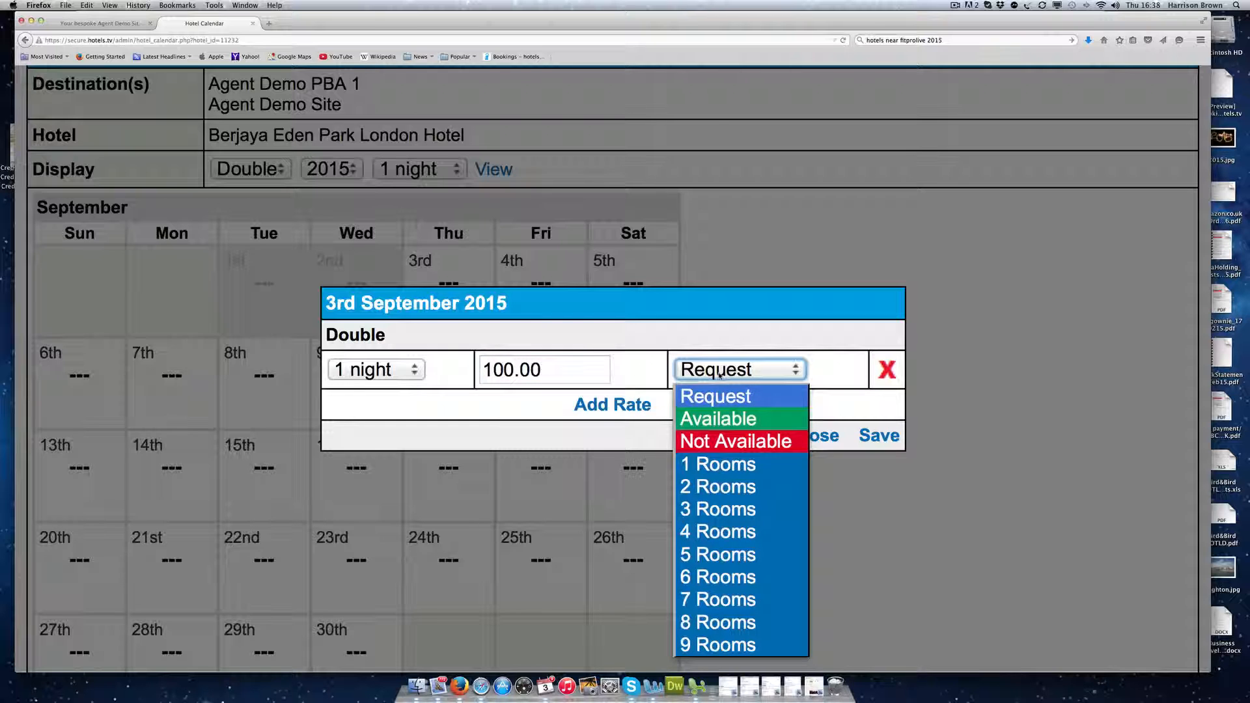
{"action": "left_click", "coordinate": [699, 419]}
{"action": "left_click", "coordinate": [742, 376]}
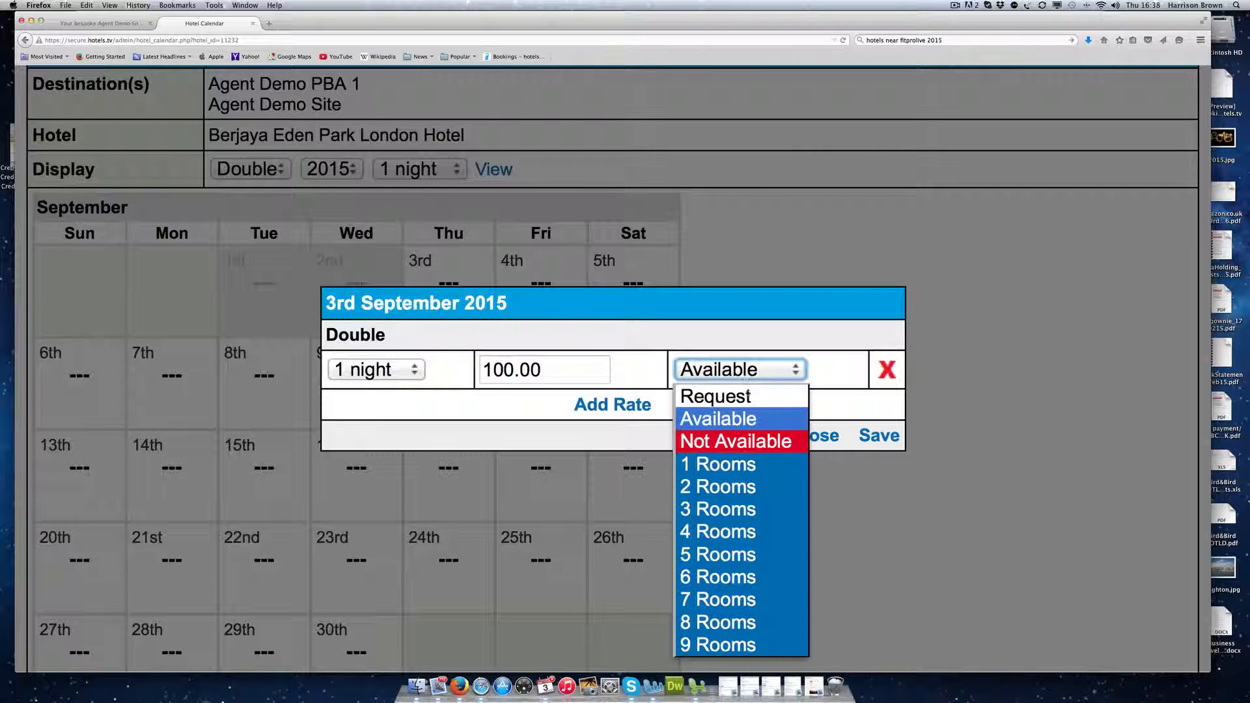
{"action": "left_click", "coordinate": [717, 553]}
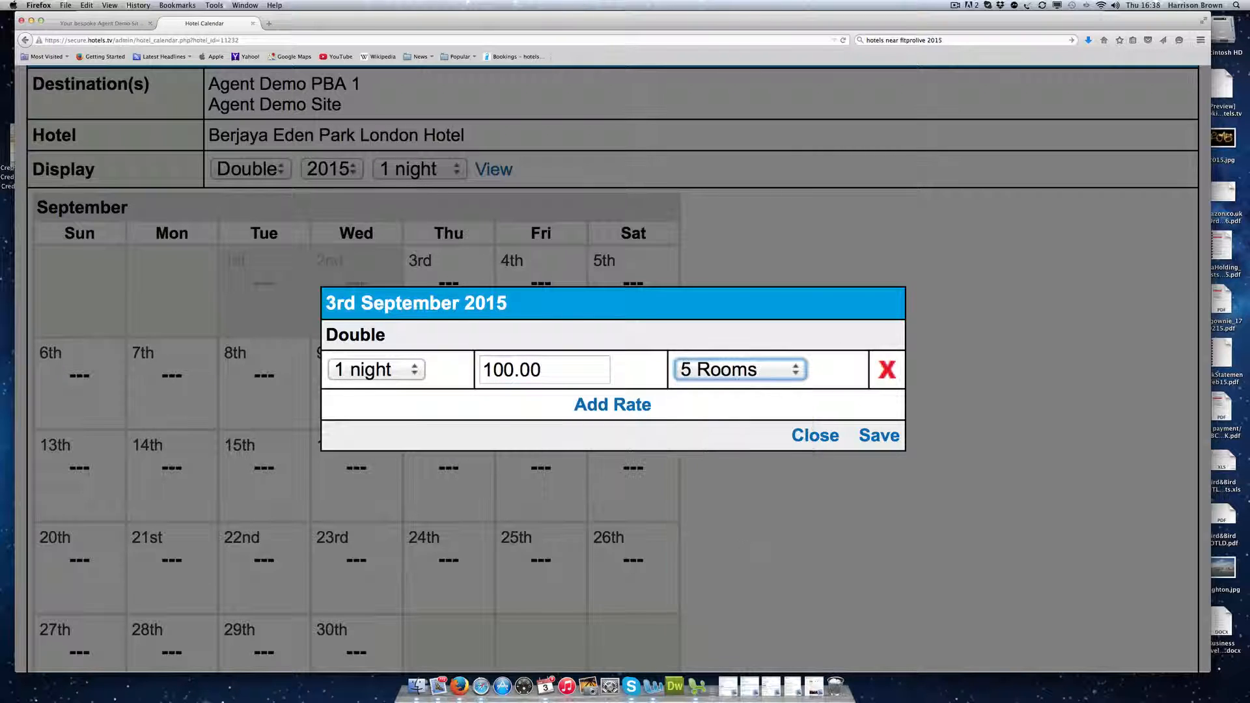
{"action": "left_click", "coordinate": [746, 376]}
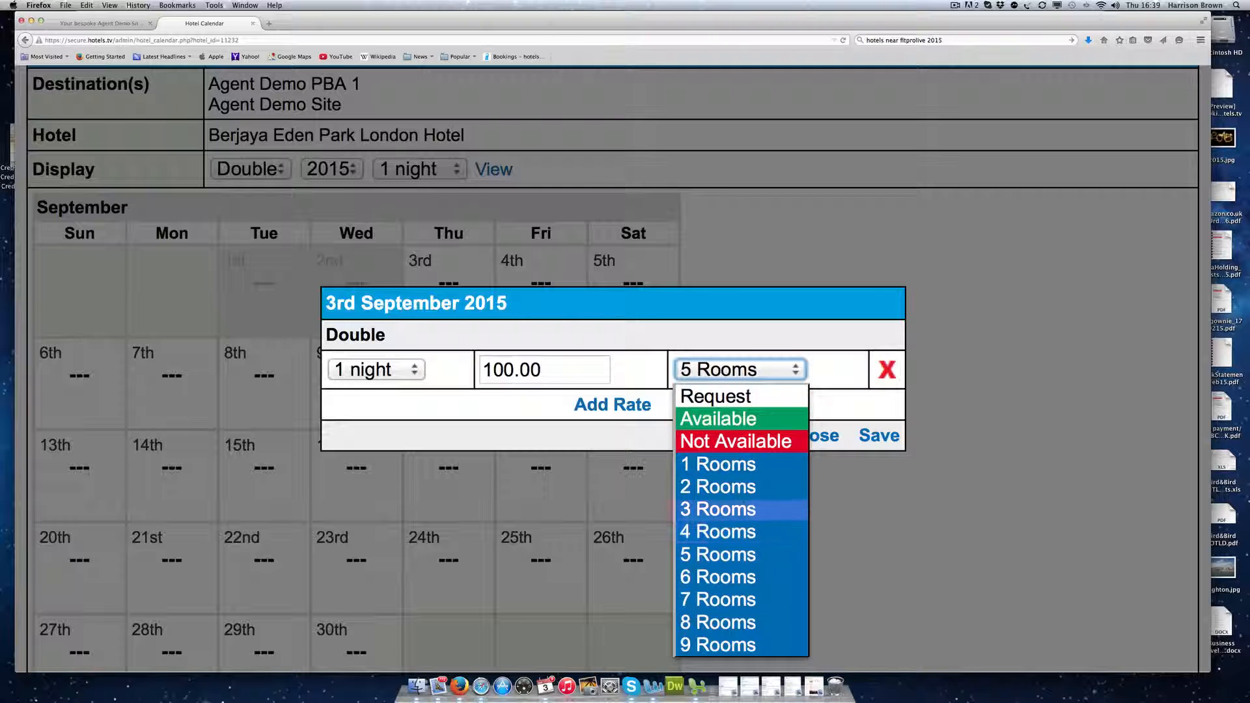
{"action": "left_click", "coordinate": [740, 397]}
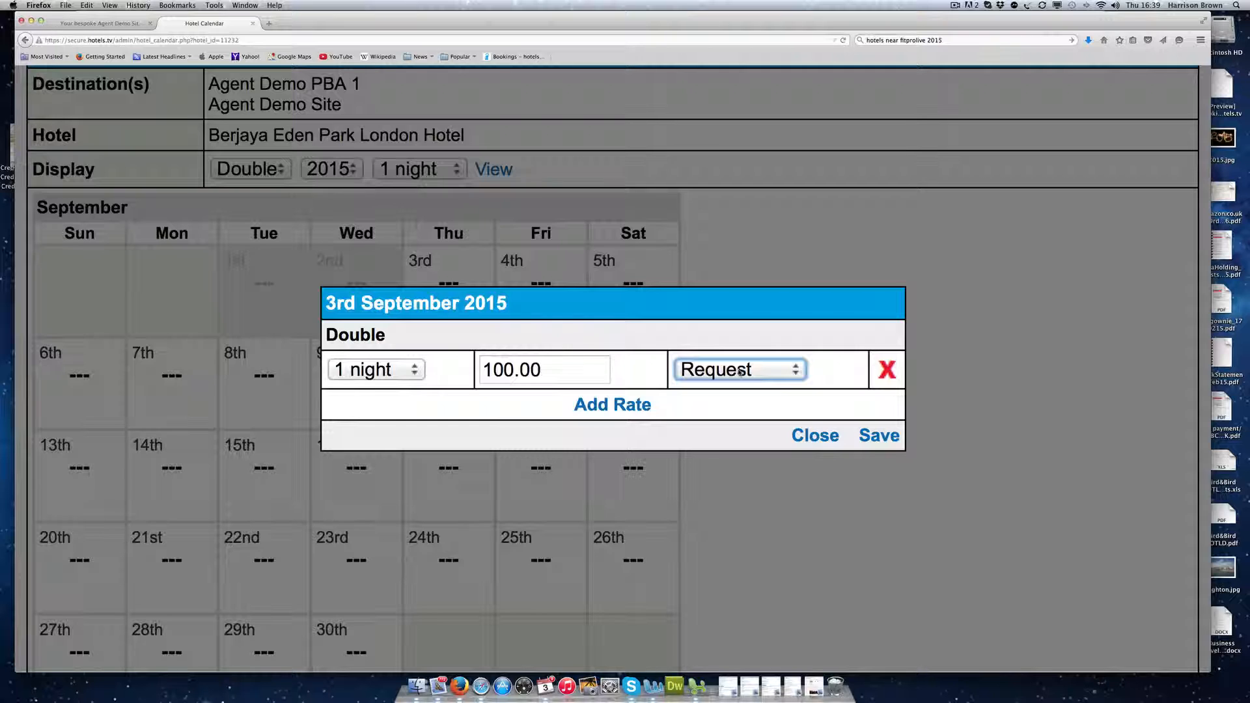
{"action": "left_click", "coordinate": [740, 371]}
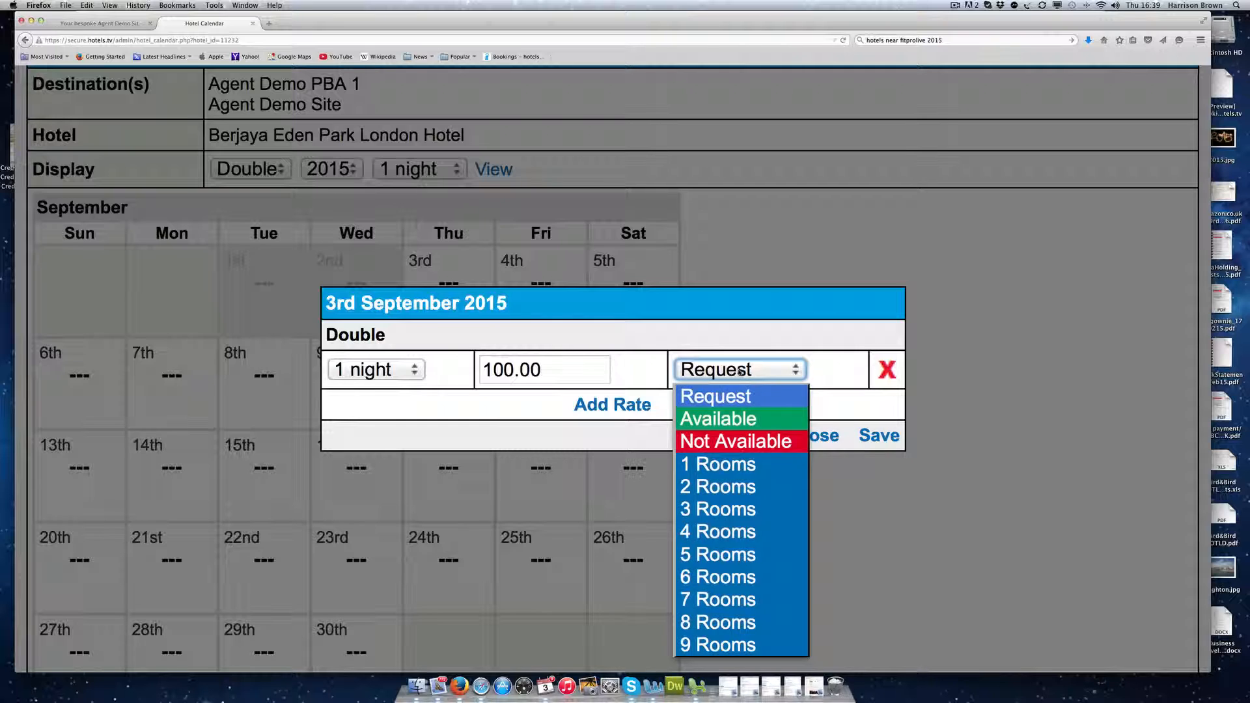
{"action": "left_click", "coordinate": [716, 554]}
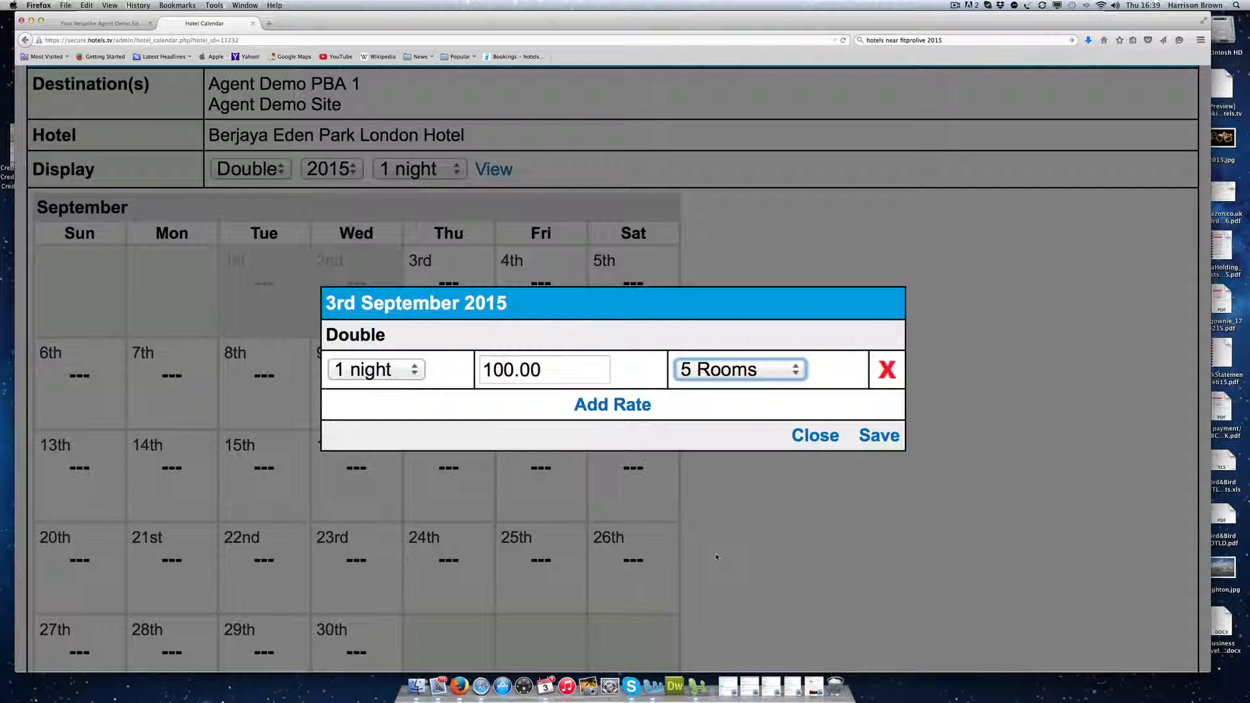
{"action": "left_click", "coordinate": [878, 437]}
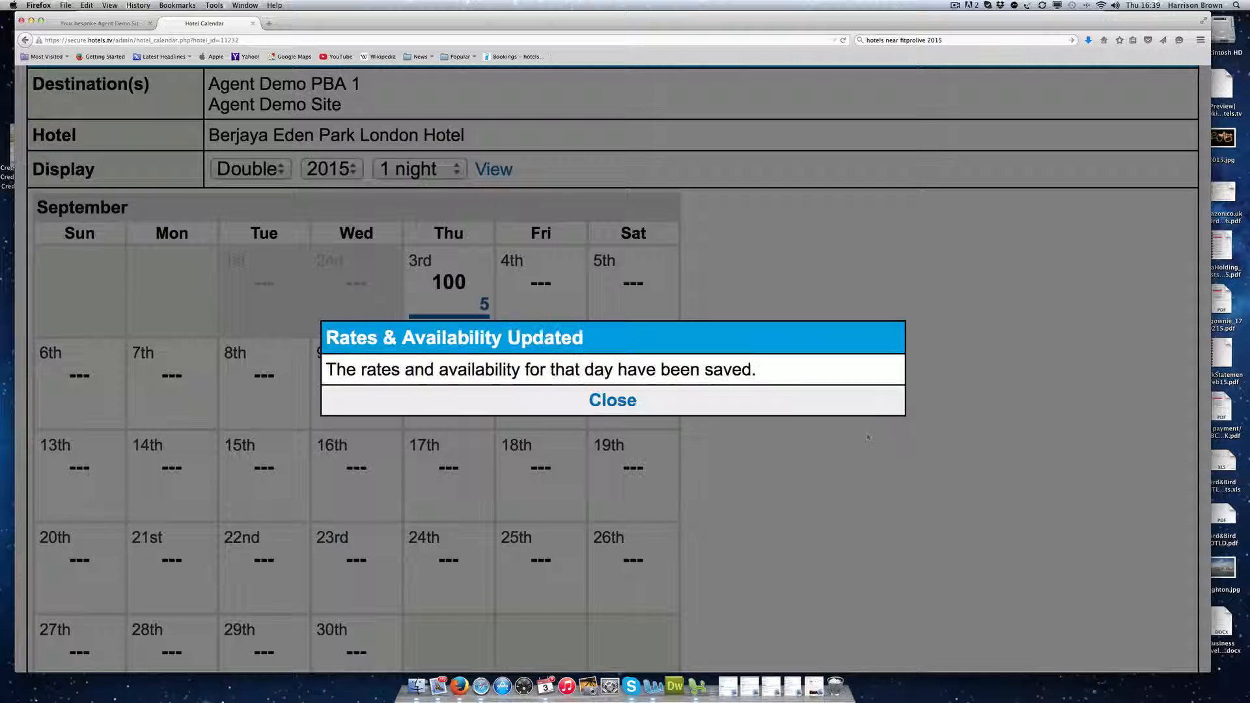
{"action": "left_click", "coordinate": [612, 403]}
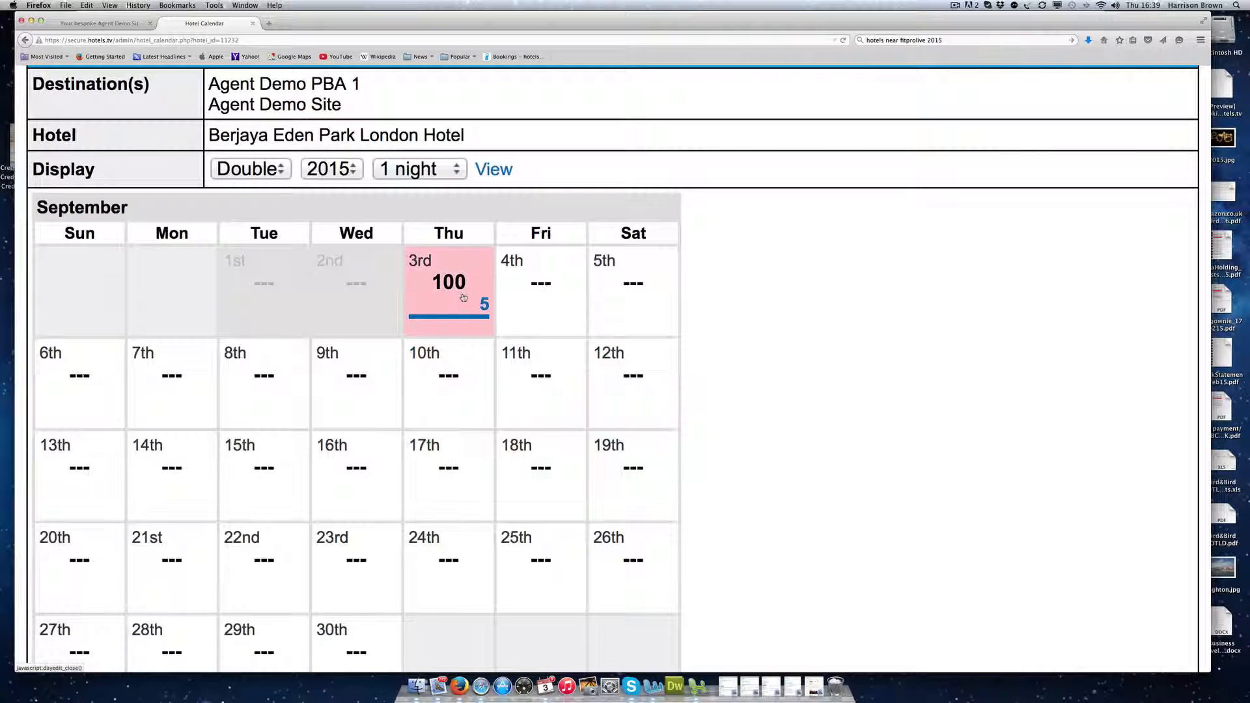
Step: Go back to the hotel page and open the bulk Update Rates & Availability form
{"action": "scroll", "coordinate": [1015, 347], "scroll_direction": "down", "scroll_amount": 1}
{"action": "scroll", "coordinate": [1015, 347], "scroll_direction": "down", "scroll_amount": 1}
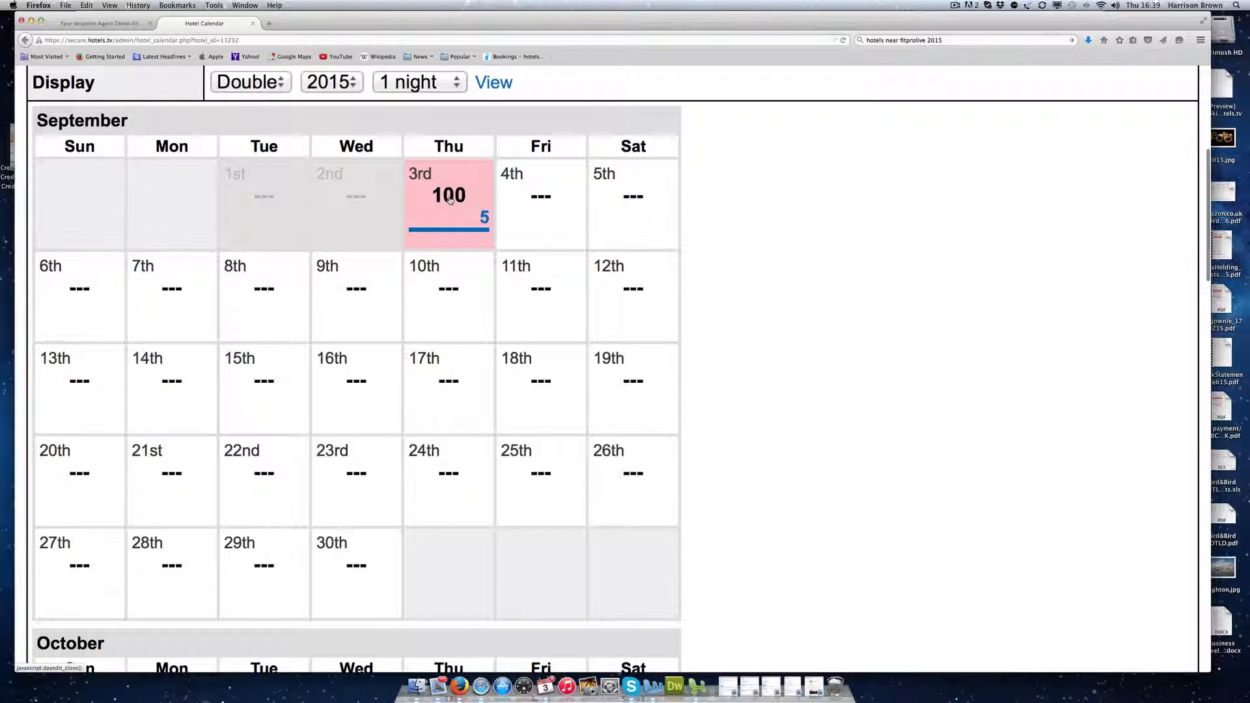
{"action": "left_click", "coordinate": [551, 203]}
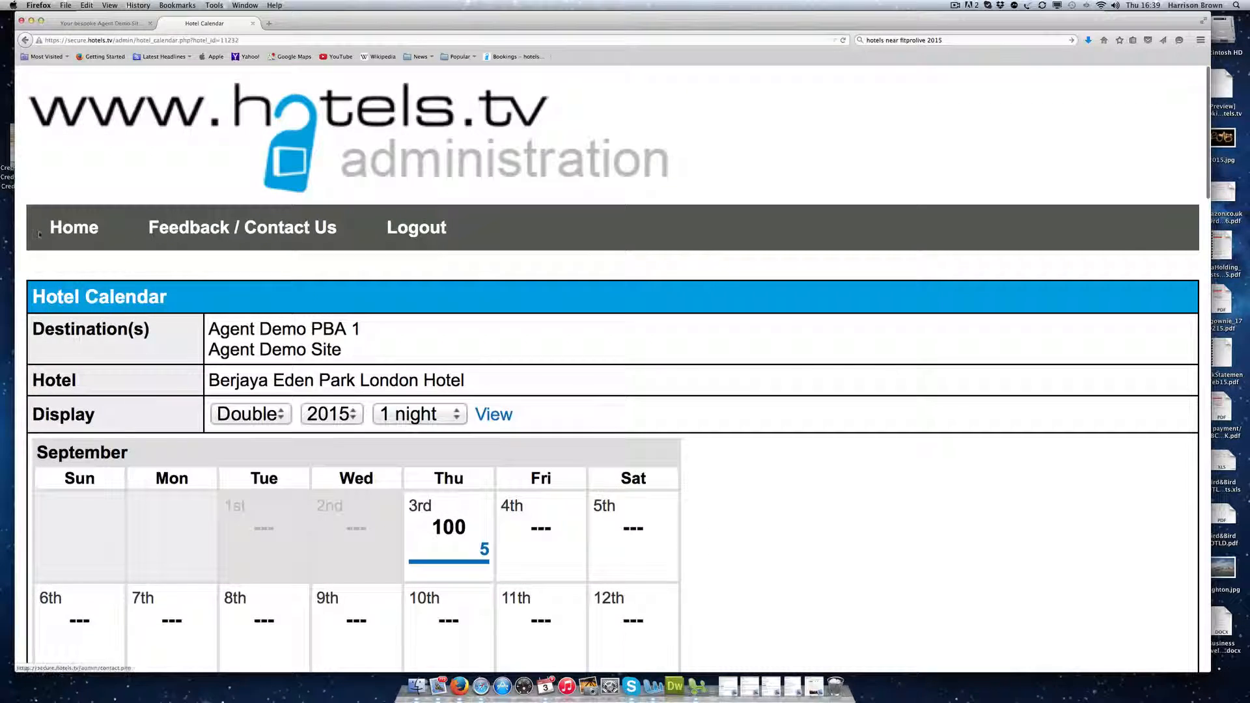
{"action": "left_click", "coordinate": [25, 41]}
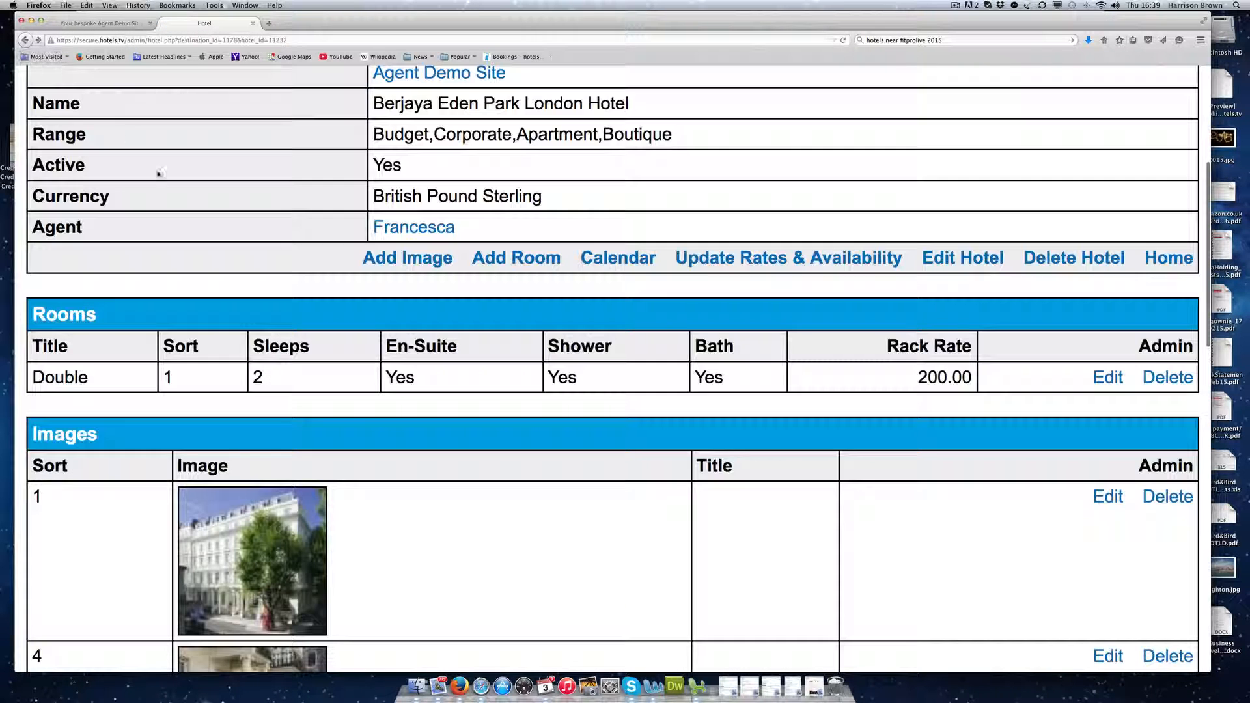
{"action": "left_click", "coordinate": [786, 260]}
{"action": "scroll", "coordinate": [189, 355], "scroll_direction": "down", "scroll_amount": 5}
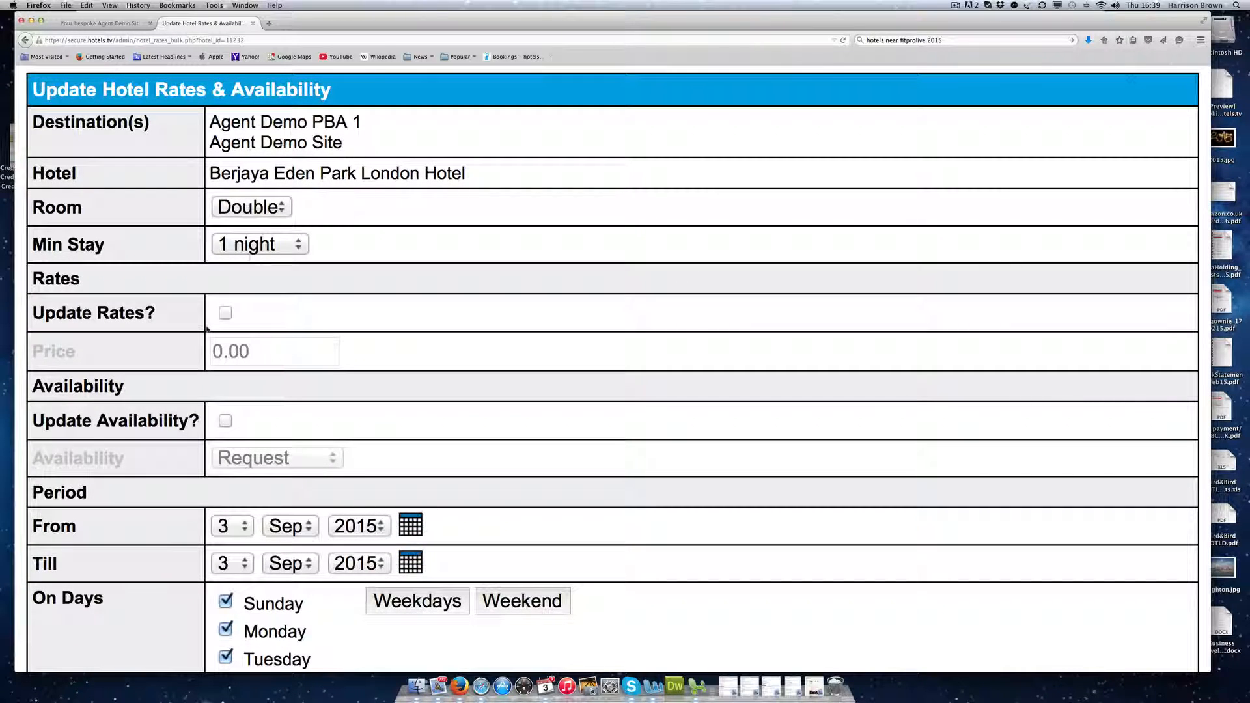
Step: Enable rate and availability updates with price 100 and 10 rooms available
{"action": "left_click", "coordinate": [225, 312]}
{"action": "left_click", "coordinate": [223, 351]}
{"action": "key", "text": "BackSpace"}
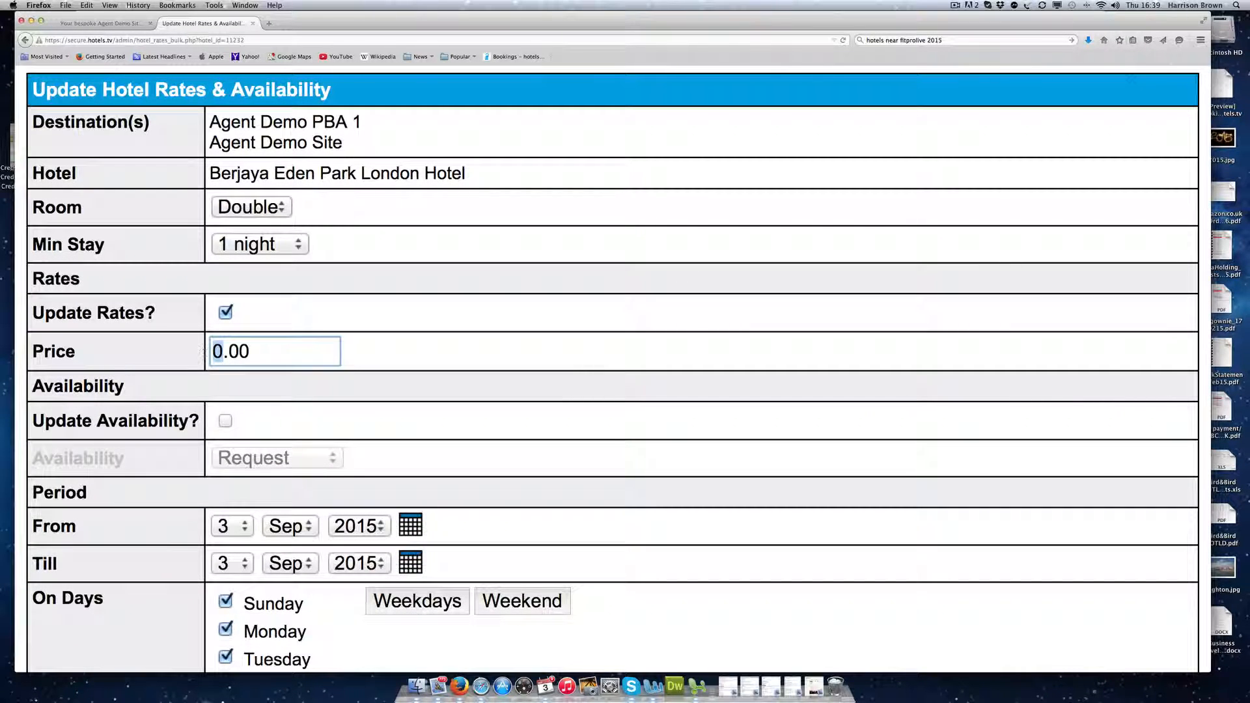
{"action": "type", "text": "100"}
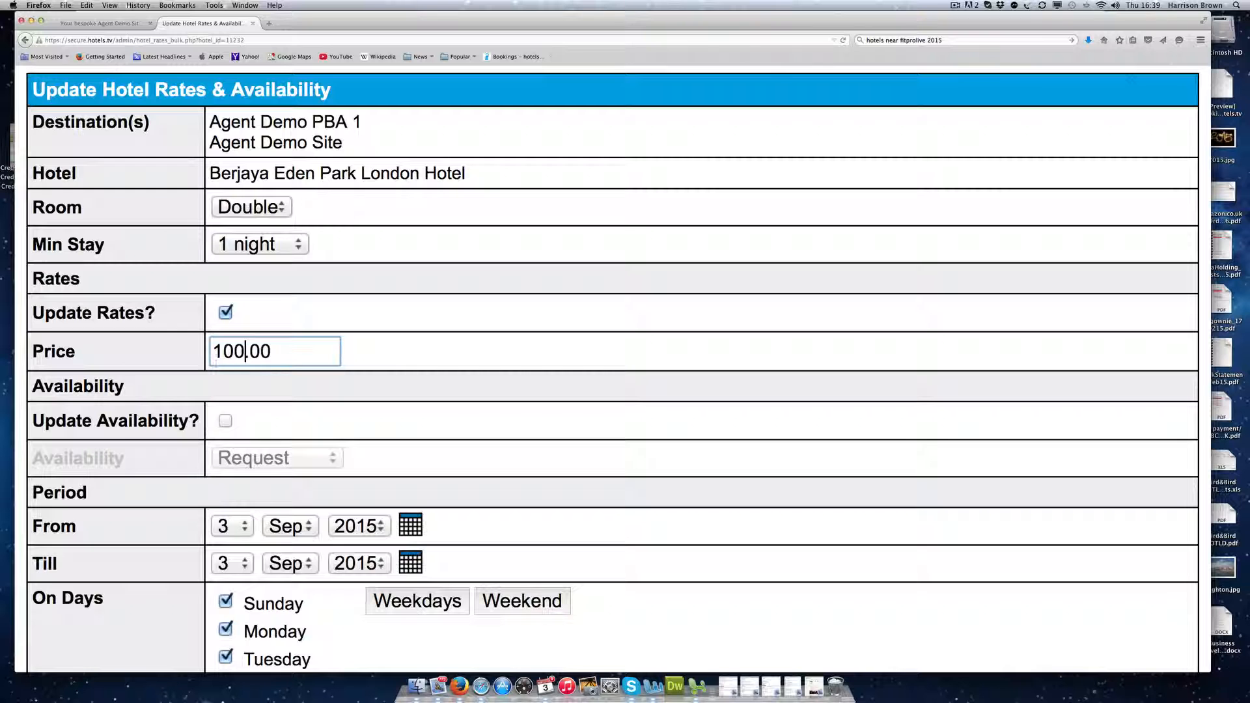
{"action": "left_click", "coordinate": [225, 422]}
{"action": "left_click", "coordinate": [259, 460]}
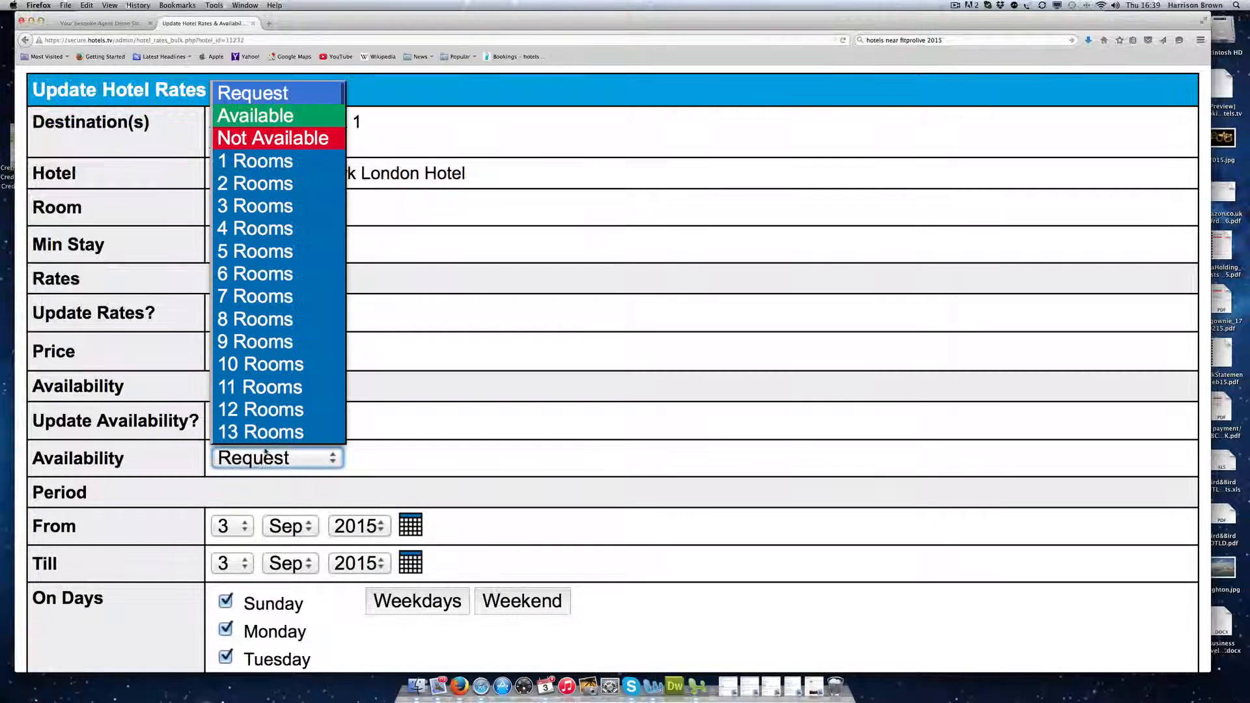
{"action": "left_click", "coordinate": [273, 363]}
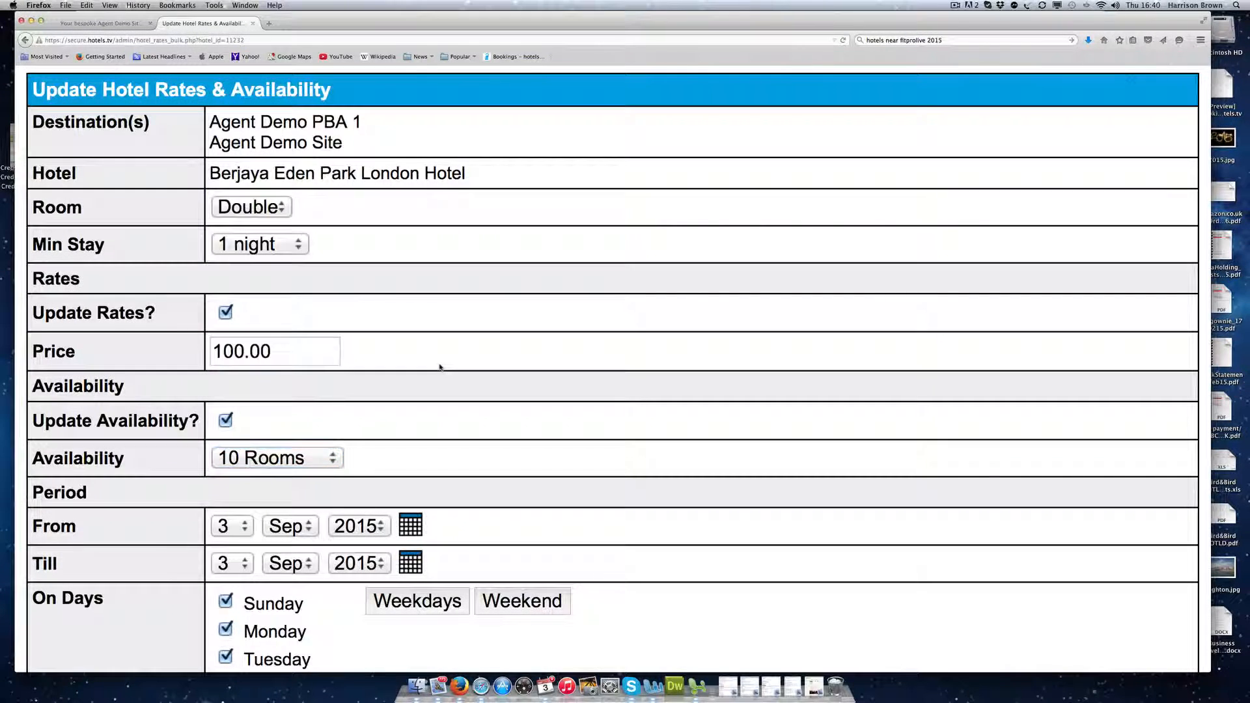
Step: End the period in December 2015, include every day of the week, and save
{"action": "scroll", "coordinate": [441, 365], "scroll_direction": "down", "scroll_amount": 5}
{"action": "left_click", "coordinate": [309, 409]}
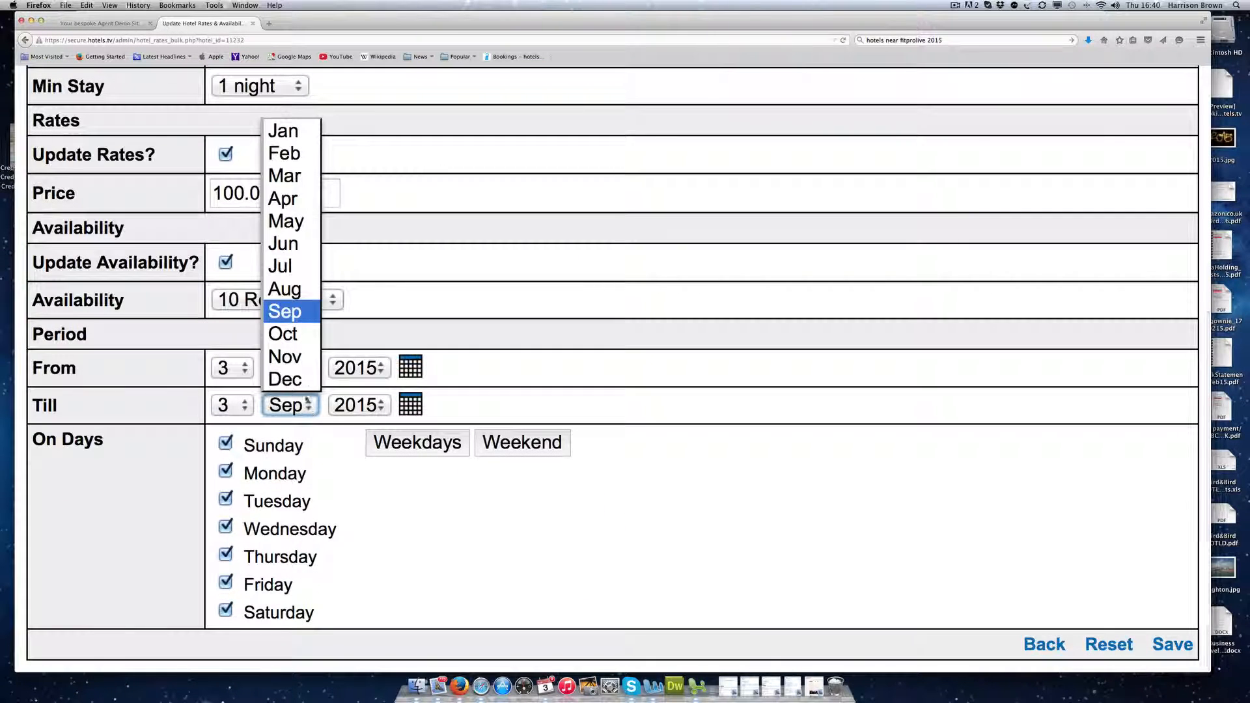
{"action": "left_click", "coordinate": [296, 380]}
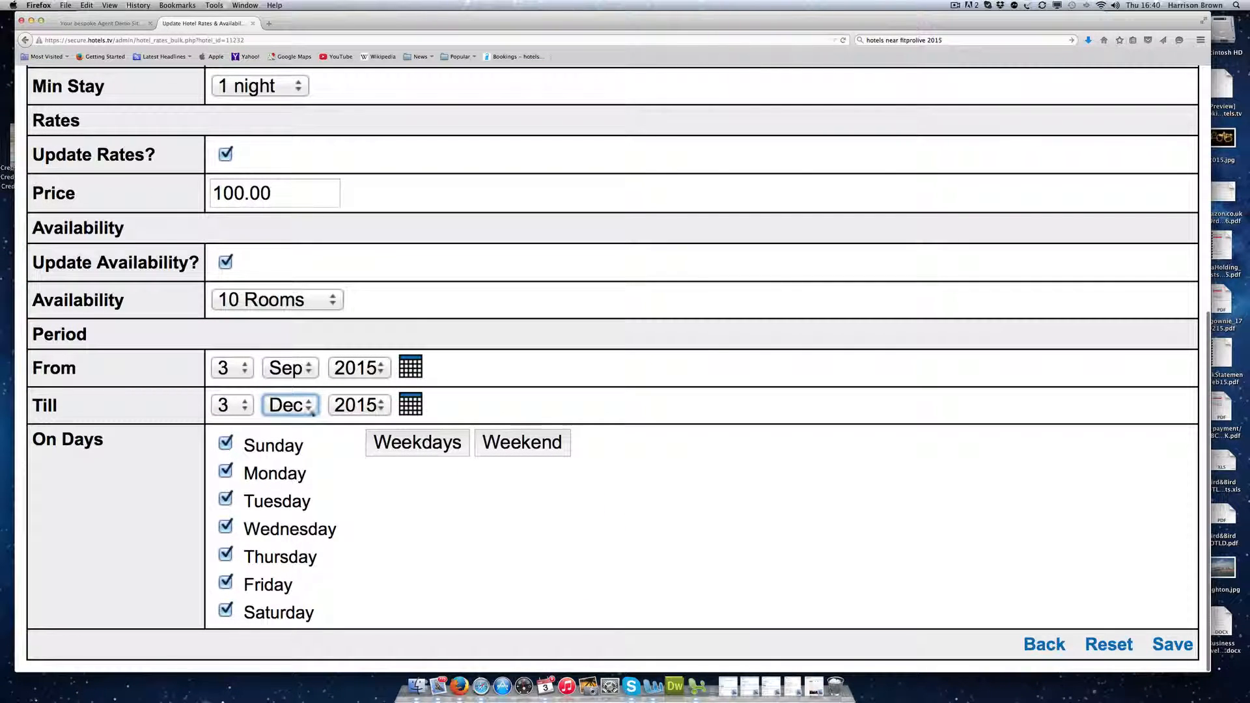
{"action": "left_click", "coordinate": [387, 446]}
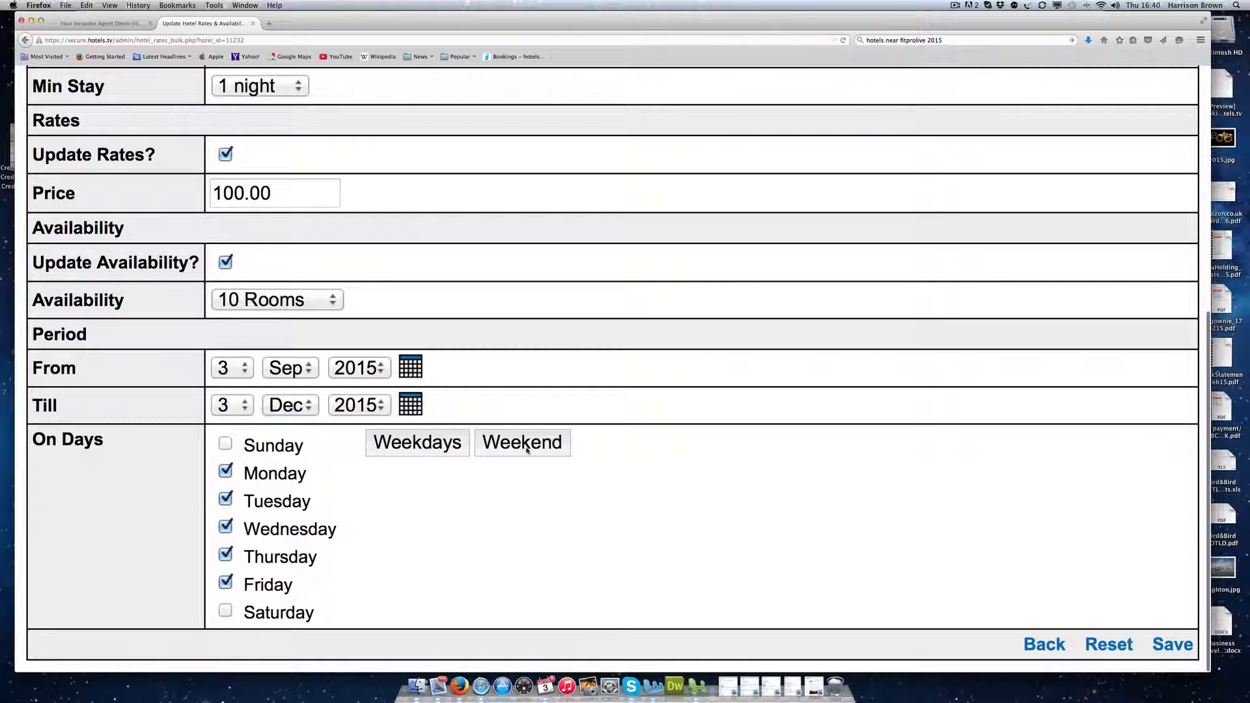
{"action": "left_click", "coordinate": [530, 445]}
{"action": "left_click", "coordinate": [416, 450]}
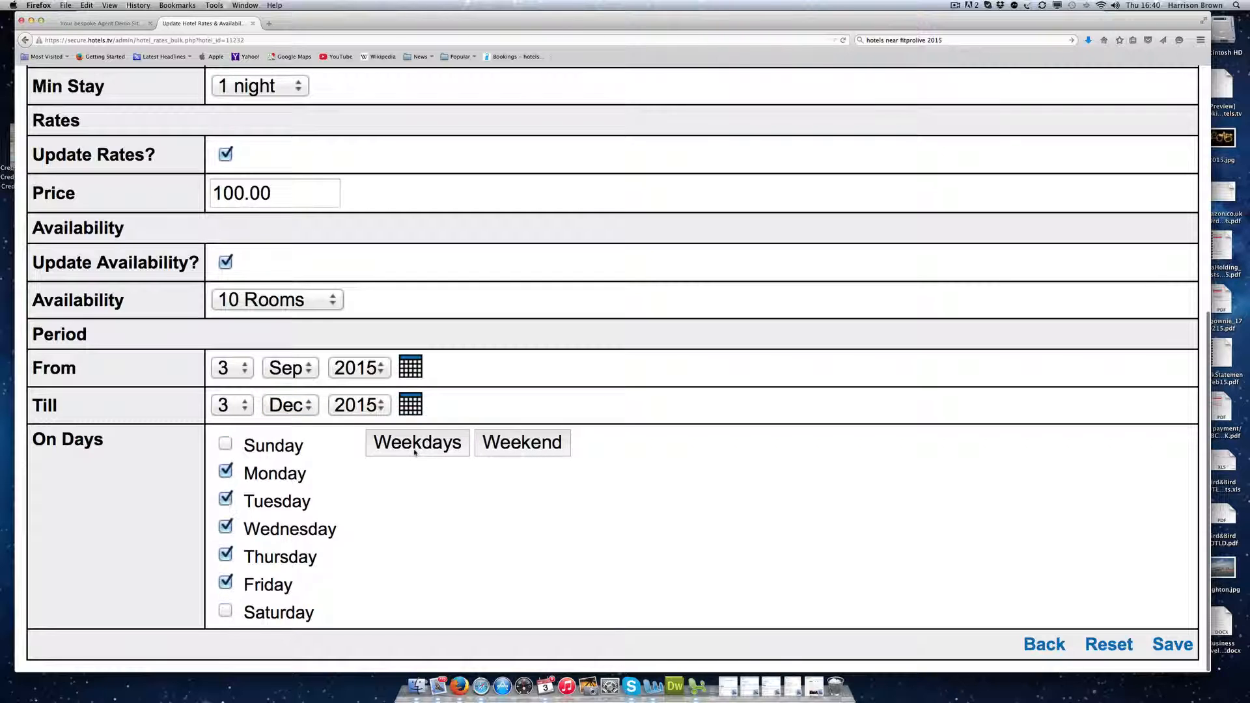
{"action": "left_click", "coordinate": [227, 448]}
{"action": "left_click", "coordinate": [226, 611]}
{"action": "left_click", "coordinate": [1174, 645]}
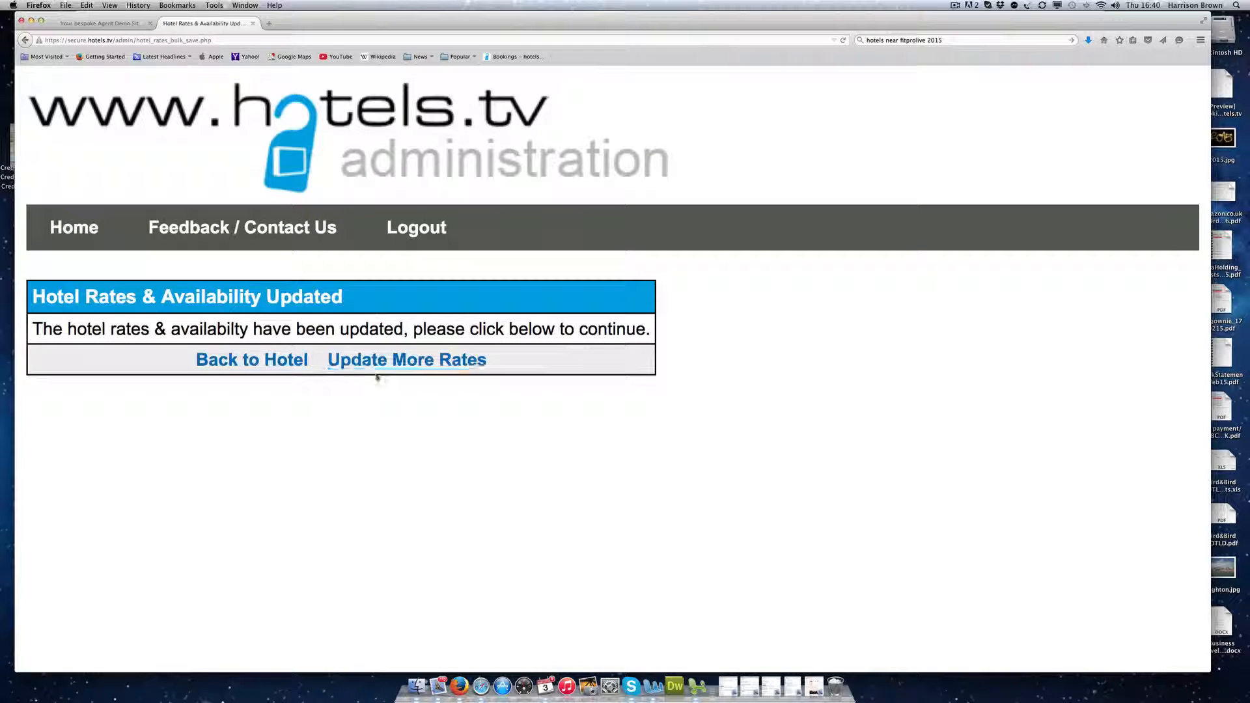
{"action": "left_click", "coordinate": [270, 359]}
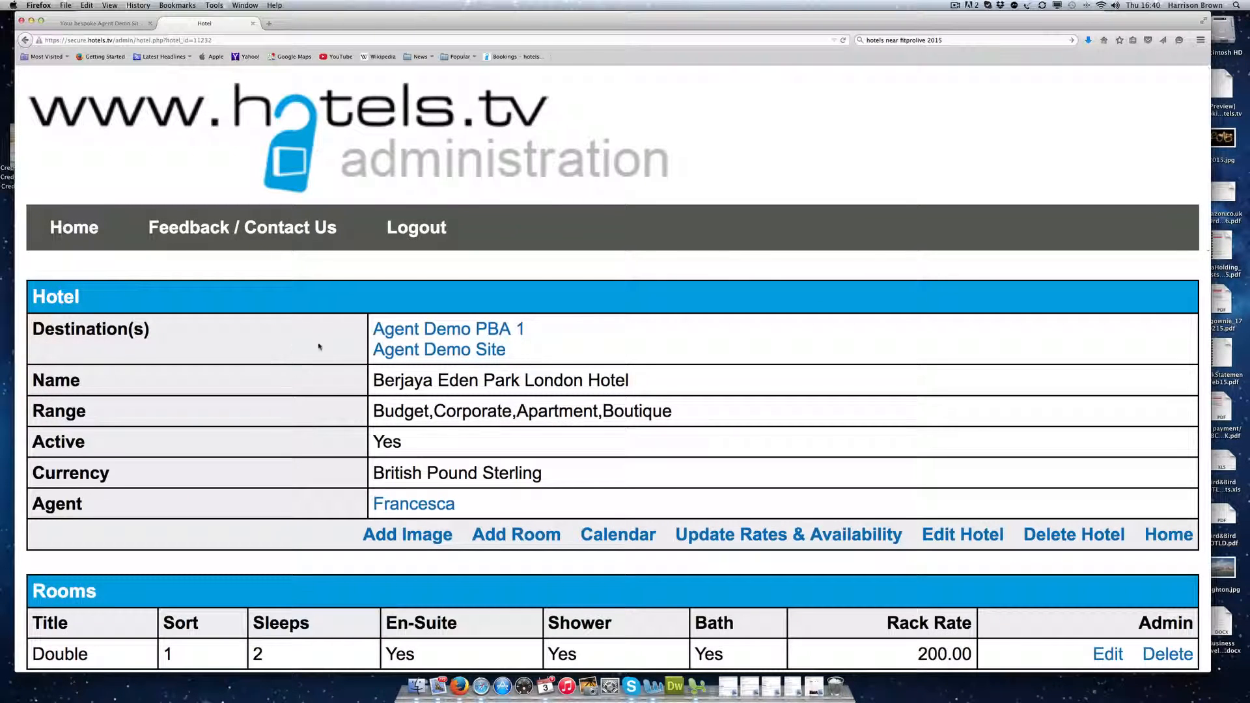
{"action": "scroll", "coordinate": [321, 346], "scroll_direction": "down", "scroll_amount": 5}
{"action": "scroll", "coordinate": [319, 347], "scroll_direction": "down", "scroll_amount": 2}
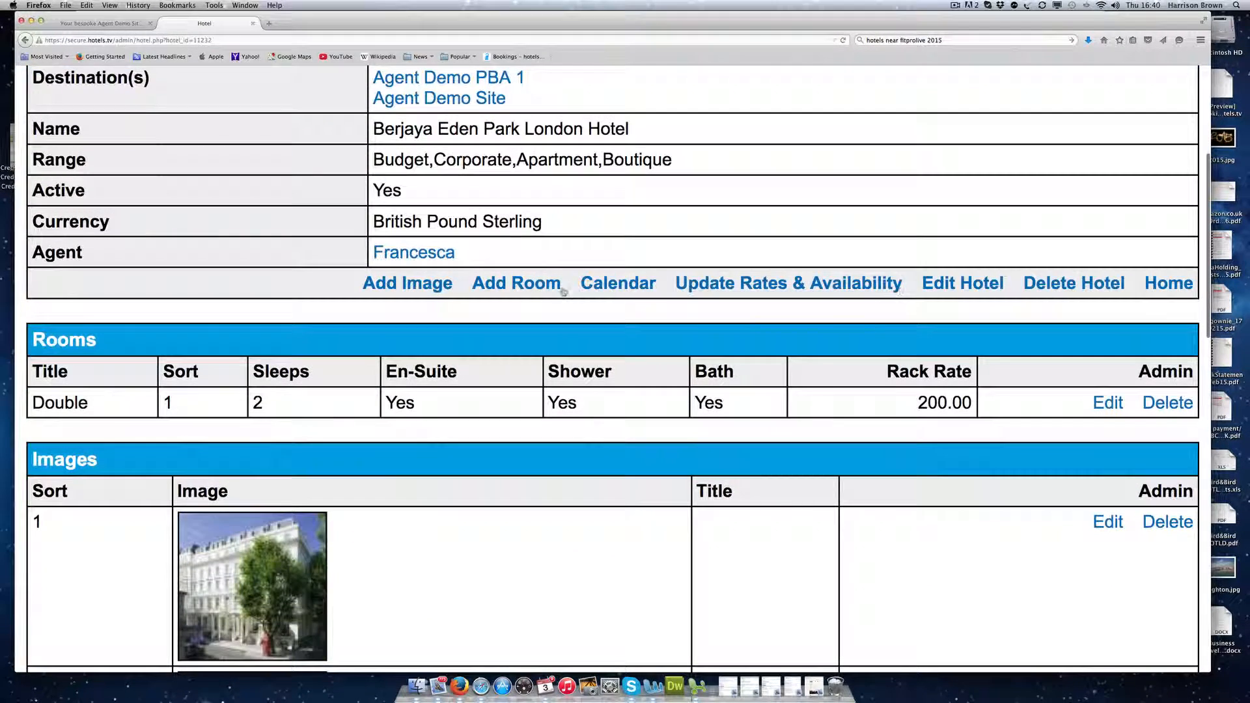
{"action": "left_click", "coordinate": [618, 285]}
{"action": "scroll", "coordinate": [651, 297], "scroll_direction": "down", "scroll_amount": 10}
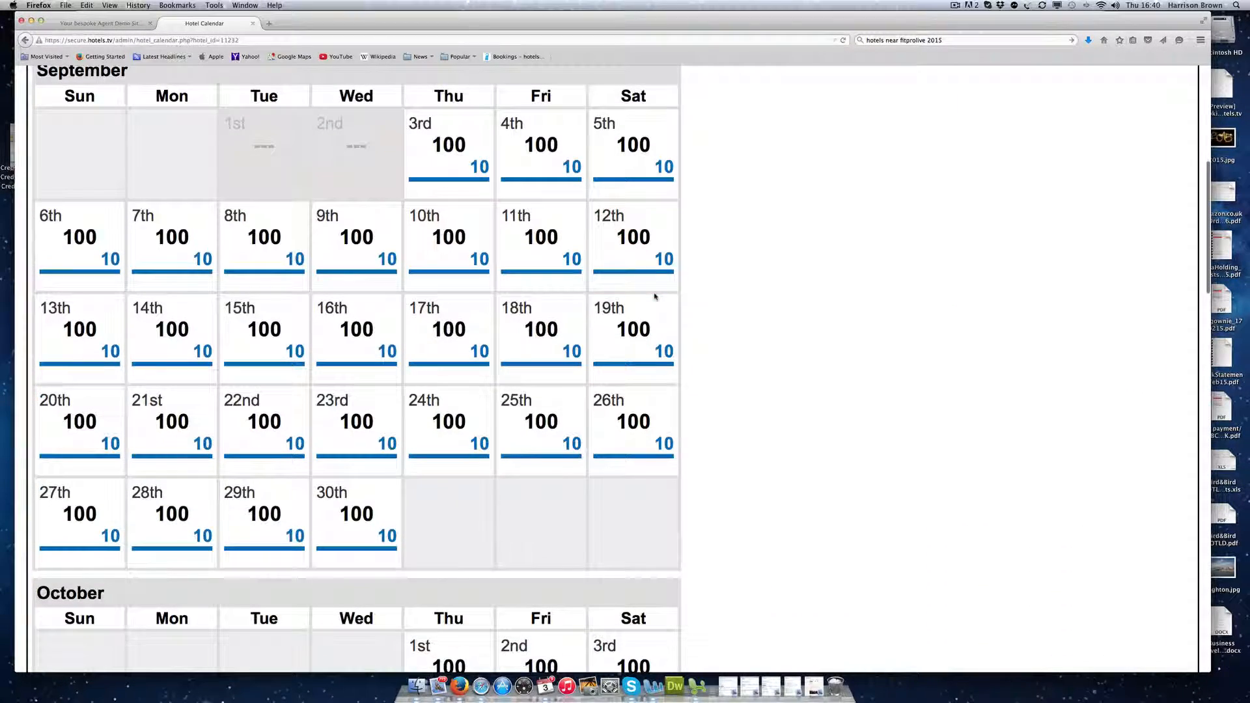
{"action": "key", "text": "super+minus"}
{"action": "key", "text": "super+minus"}
{"action": "scroll", "coordinate": [656, 297], "scroll_direction": "up", "scroll_amount": 1}
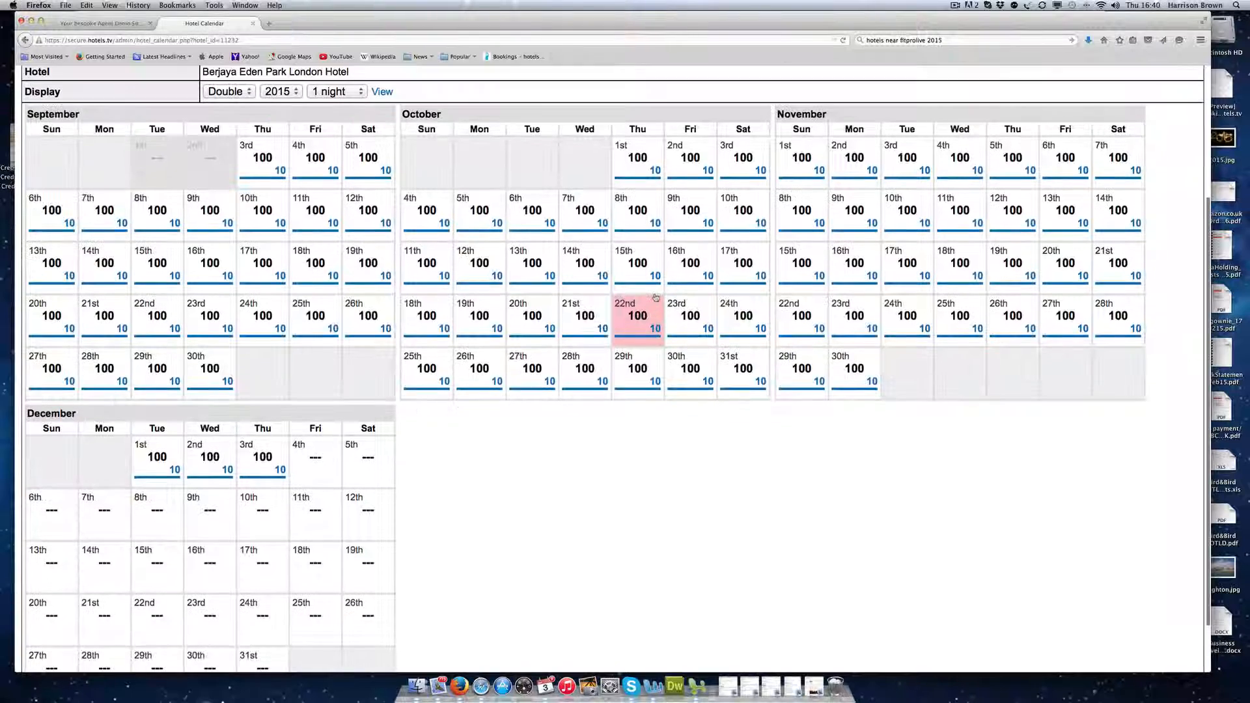
{"action": "scroll", "coordinate": [656, 298], "scroll_direction": "up", "scroll_amount": 2}
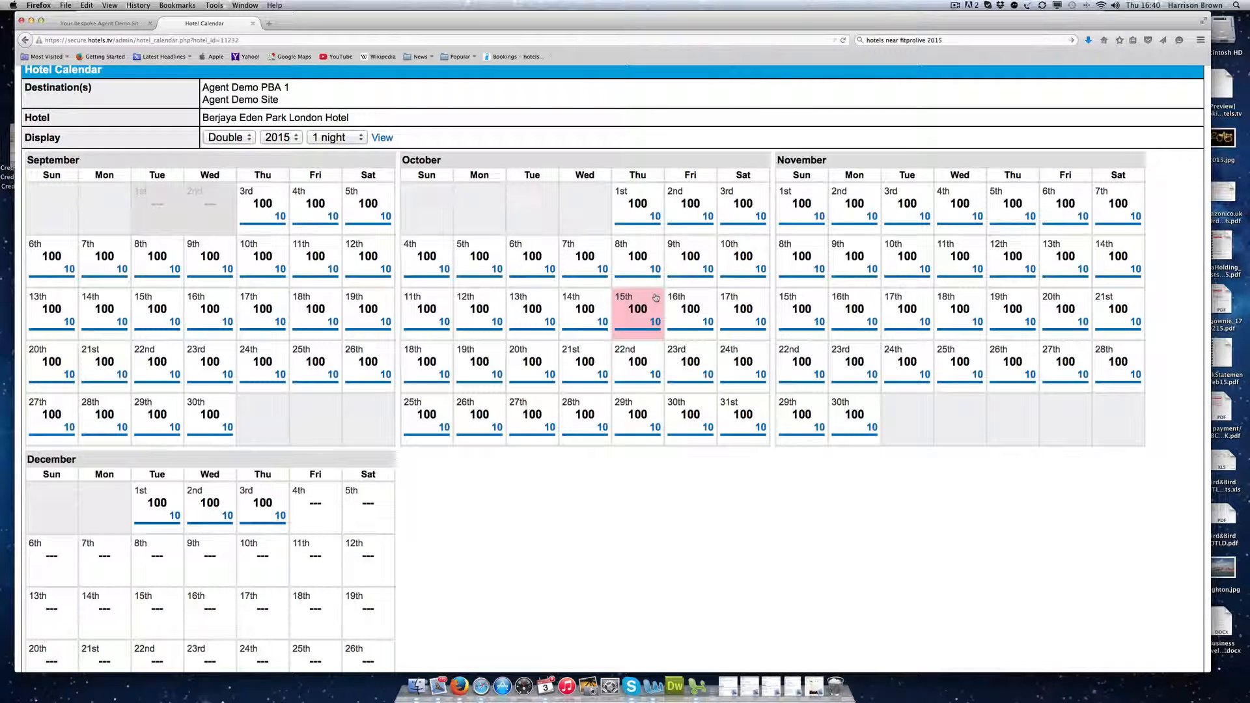
{"action": "scroll", "coordinate": [655, 297], "scroll_direction": "up", "scroll_amount": 3}
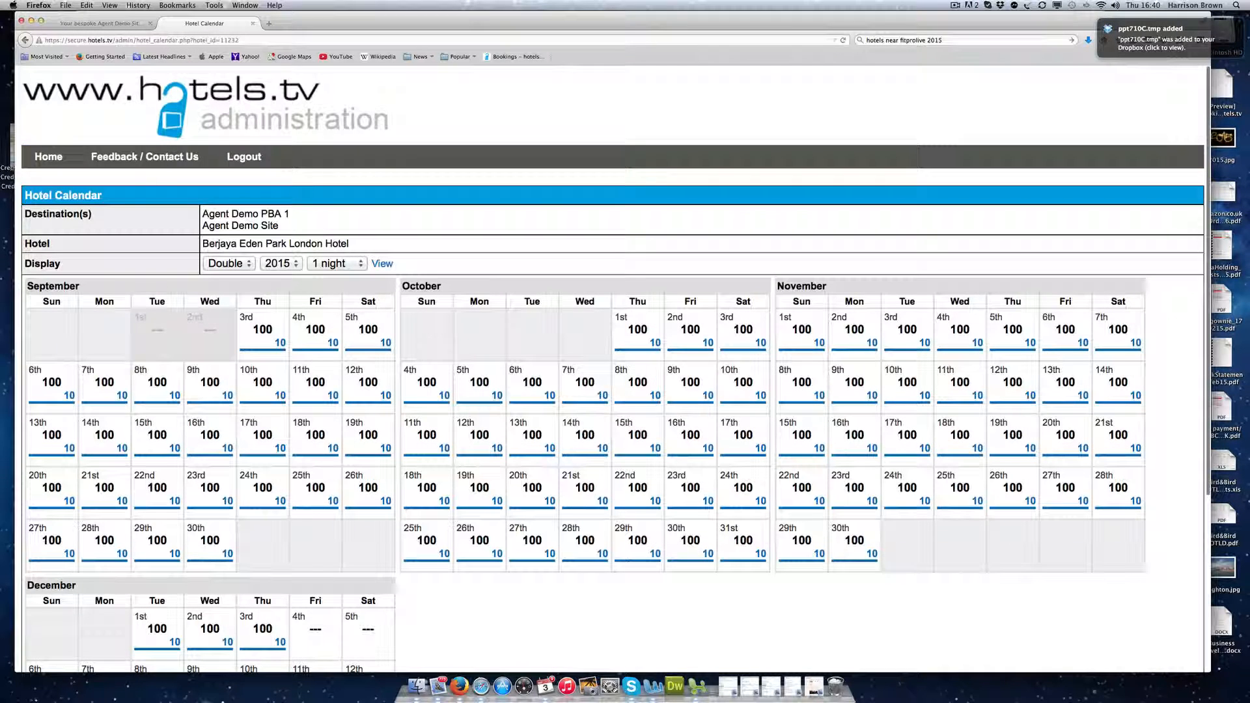
Step: Move Berjaya Eden Park London Hotel to first place in the Agent Demo Site's boxes
{"action": "left_click", "coordinate": [49, 161]}
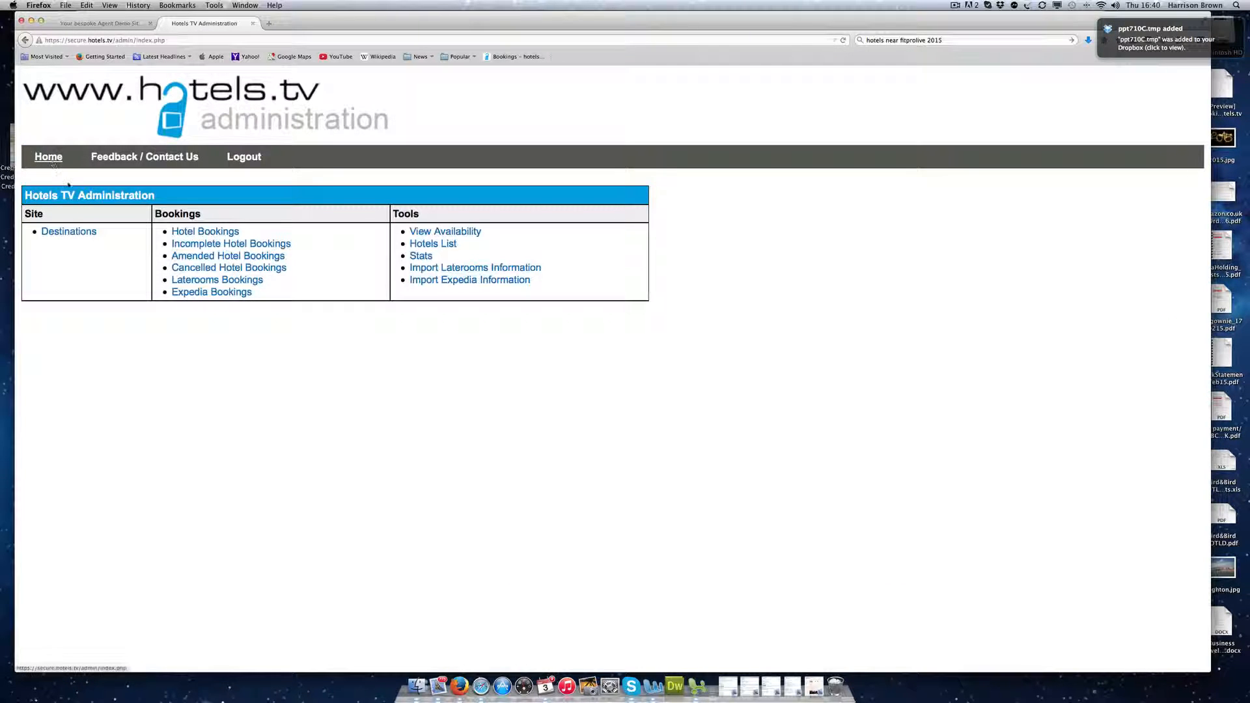
{"action": "left_click", "coordinate": [63, 233]}
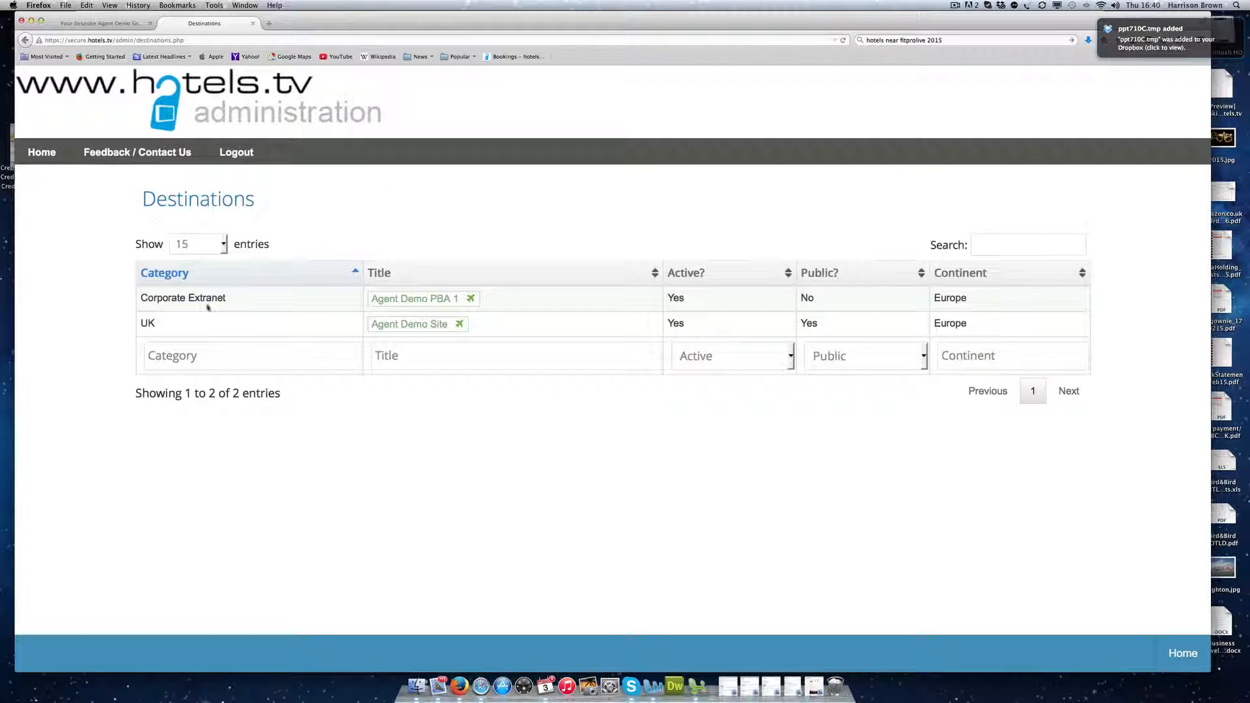
{"action": "left_click", "coordinate": [438, 325]}
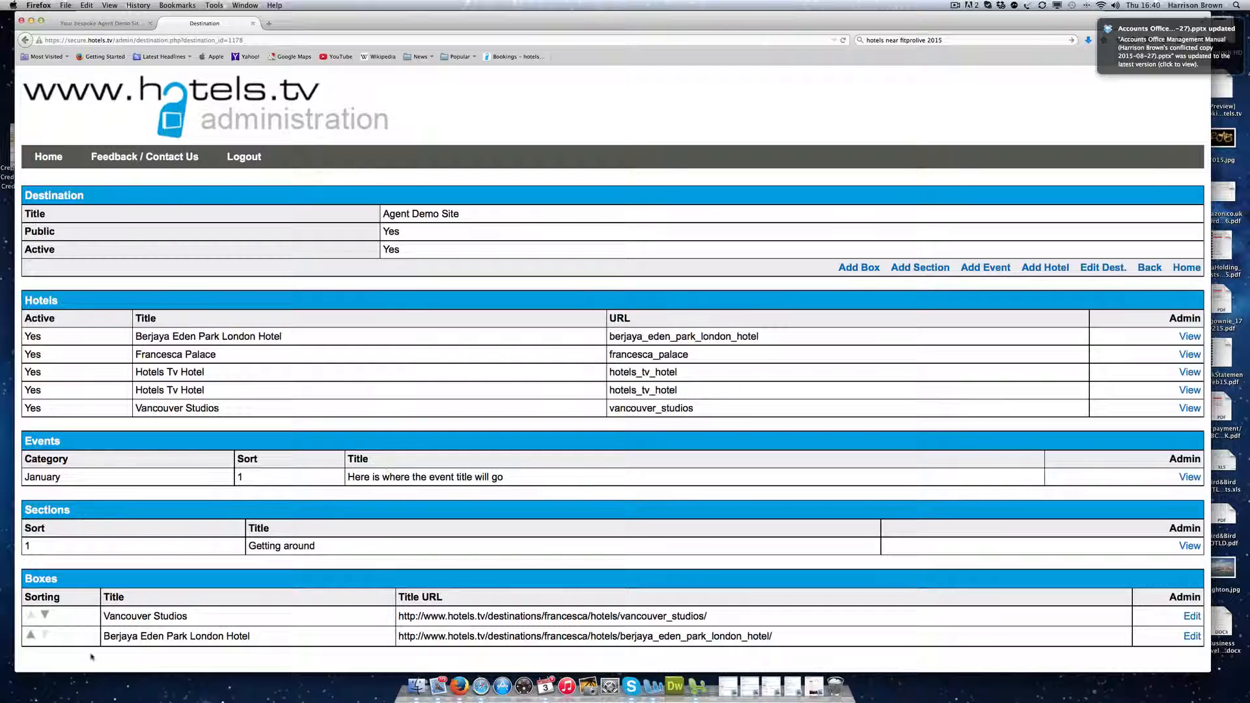
{"action": "left_click", "coordinate": [30, 636]}
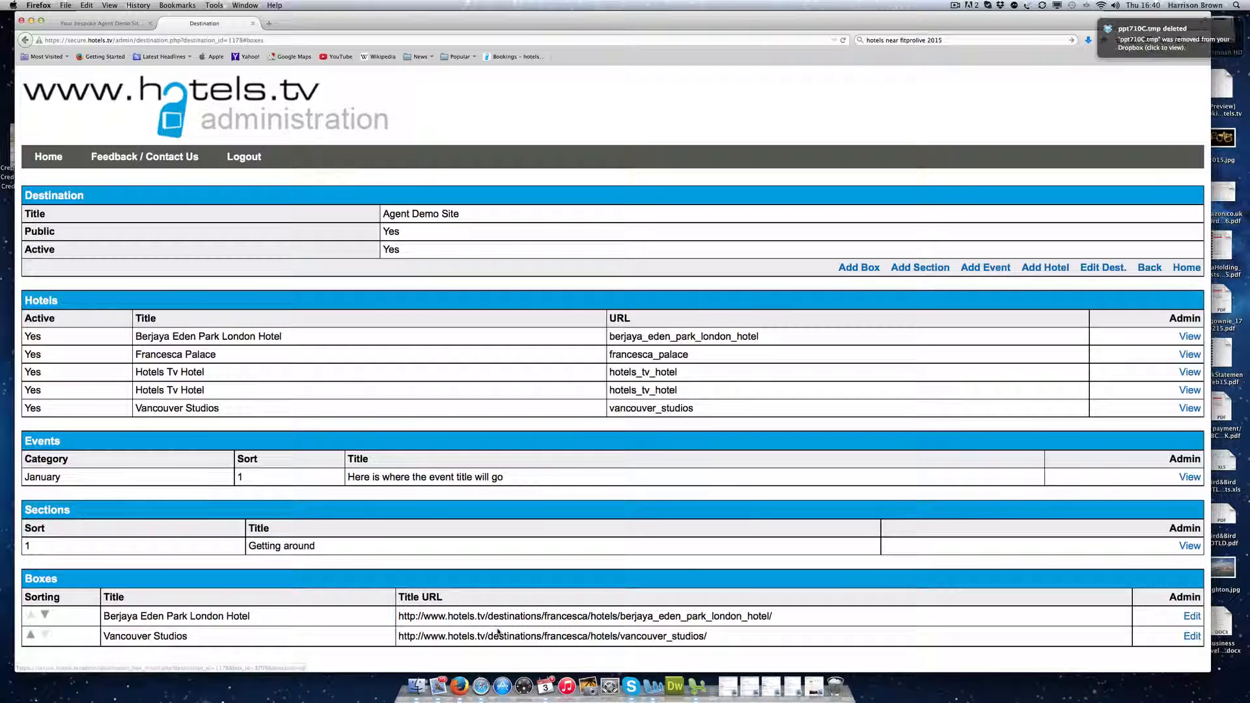
Step: Reload the public Agent Demo Site page to confirm the new order, then return to admin
{"action": "left_click", "coordinate": [85, 24]}
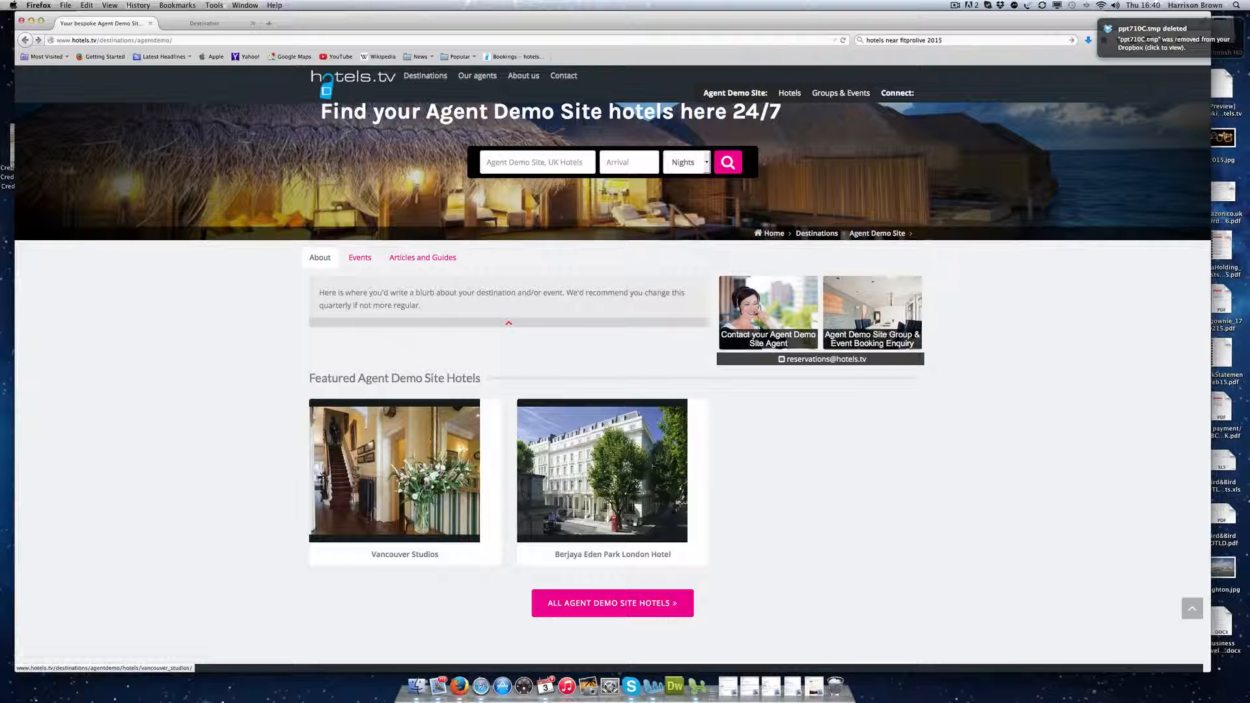
{"action": "left_click", "coordinate": [843, 40]}
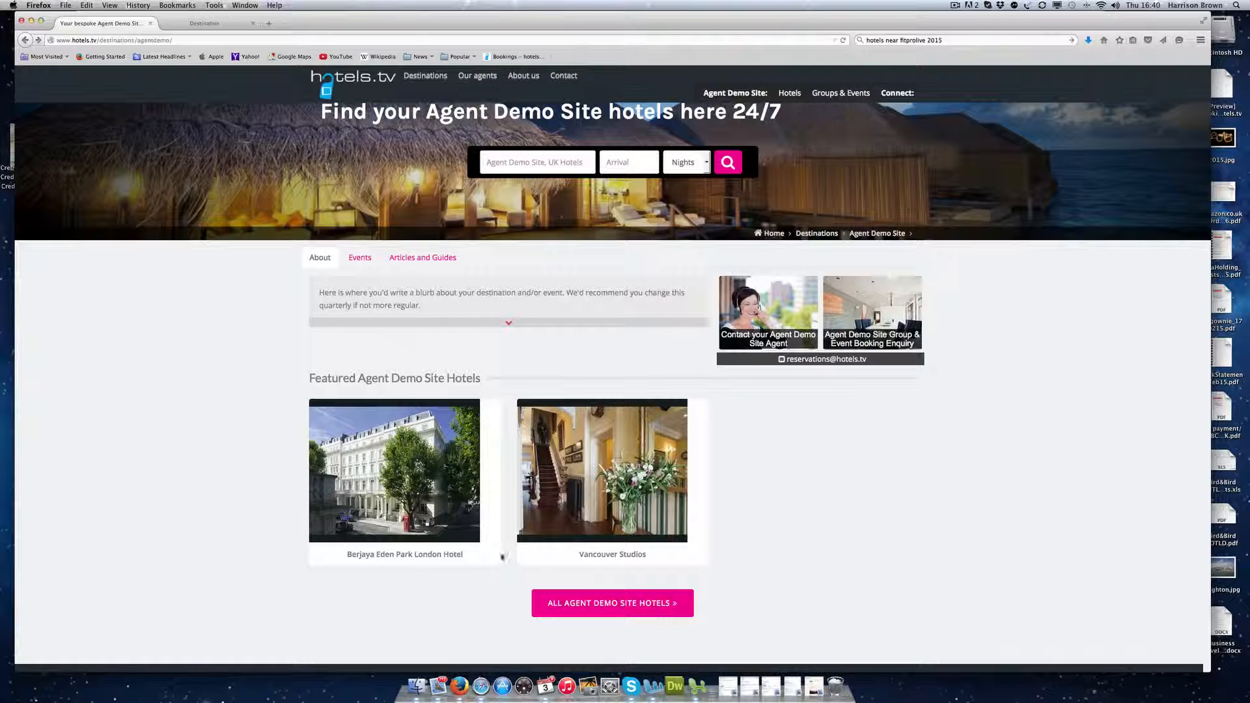
{"action": "left_click", "coordinate": [198, 24]}
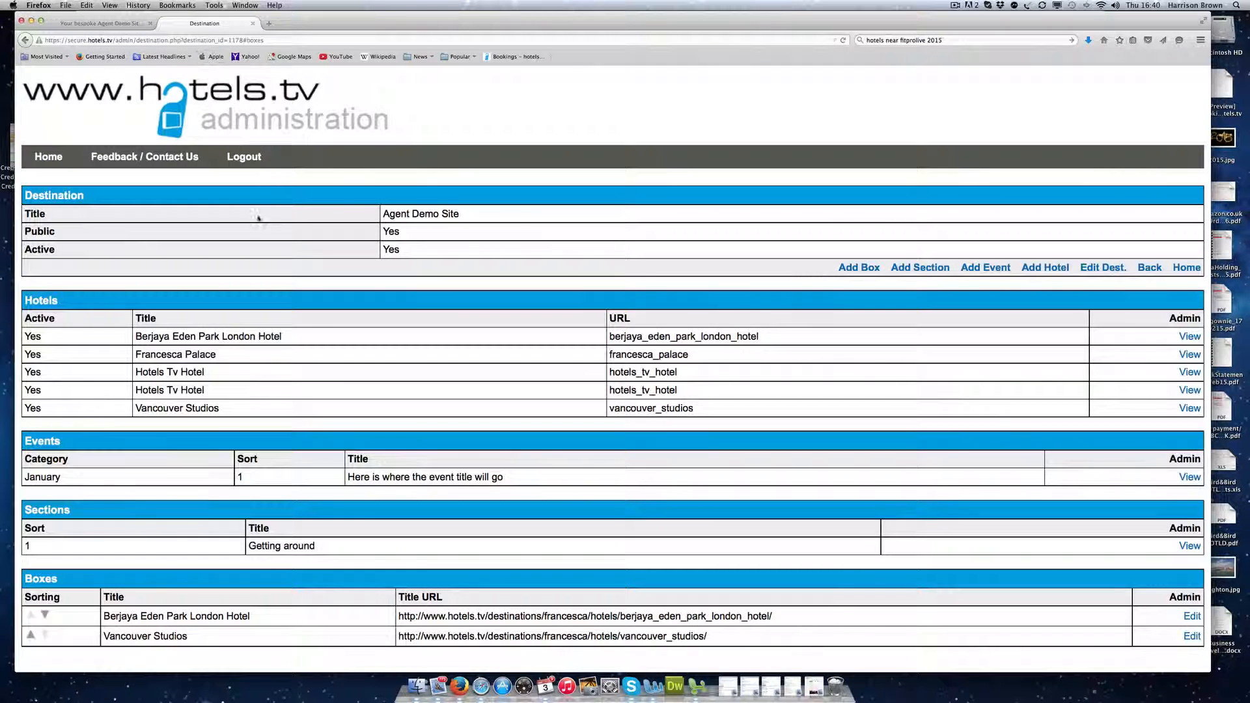
Step: Search Hotel Bookings with all statuses included, confirming the list is empty
{"action": "left_click", "coordinate": [49, 156]}
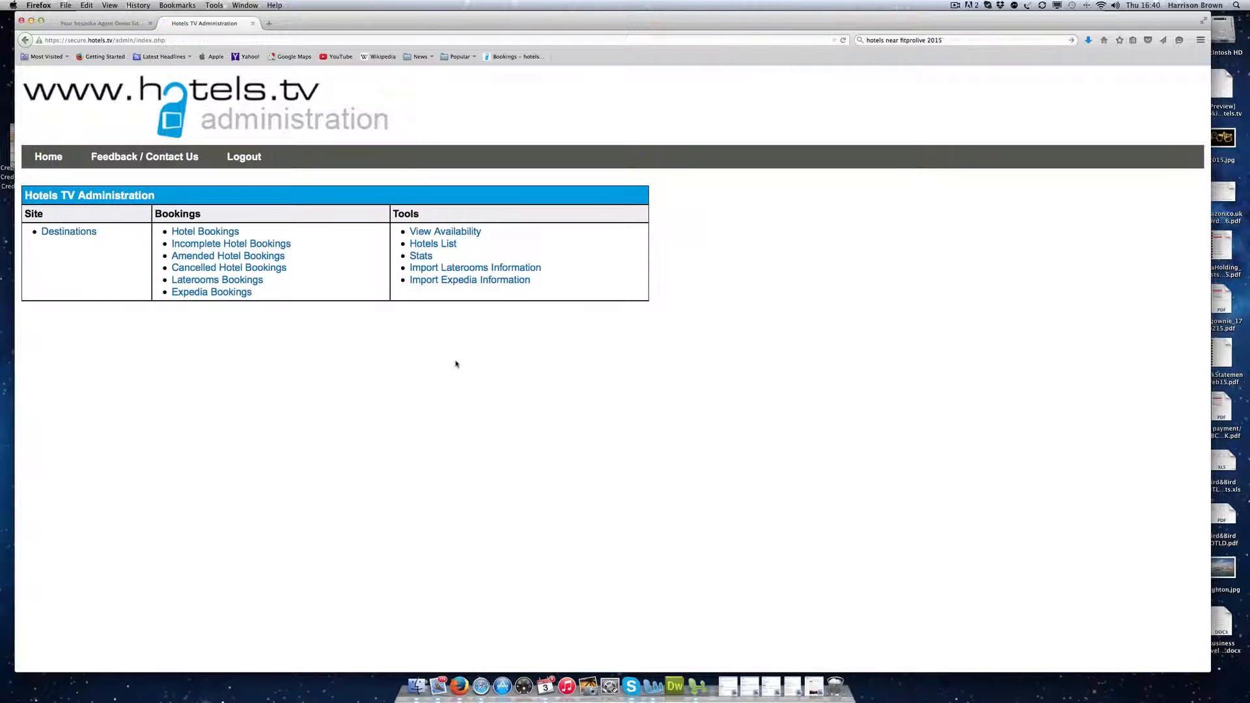
{"action": "left_click", "coordinate": [212, 234]}
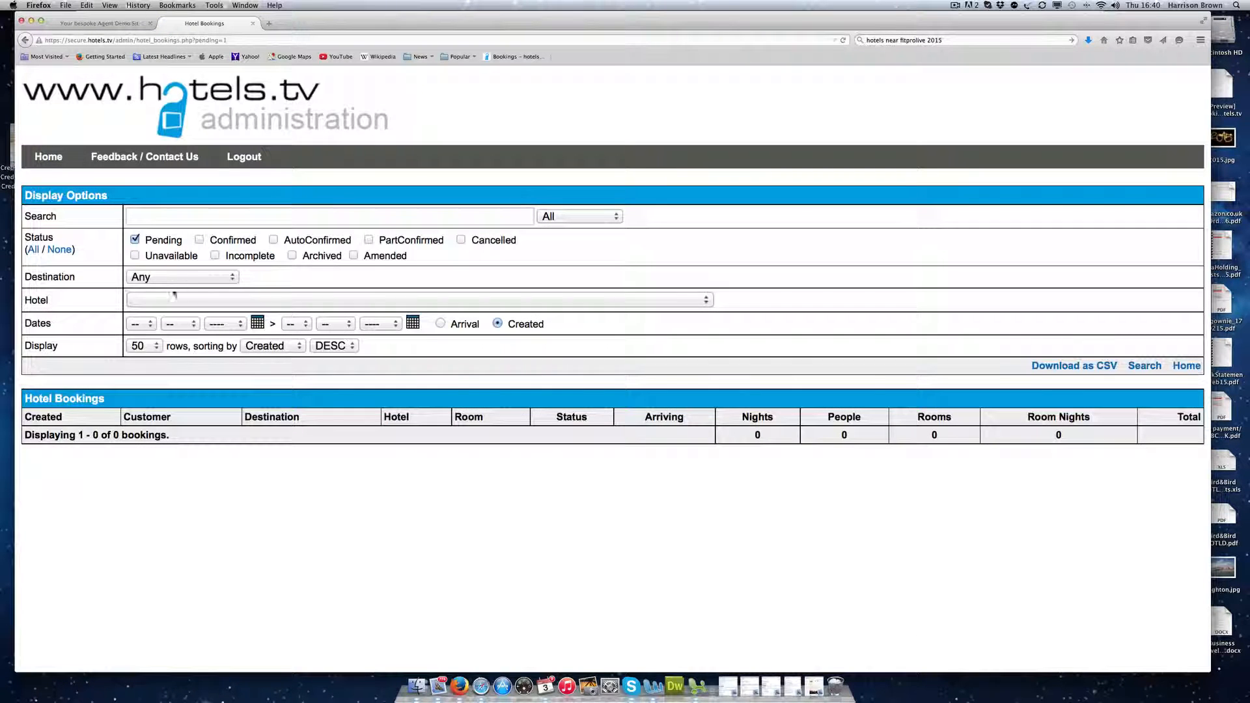
{"action": "left_click", "coordinate": [31, 250]}
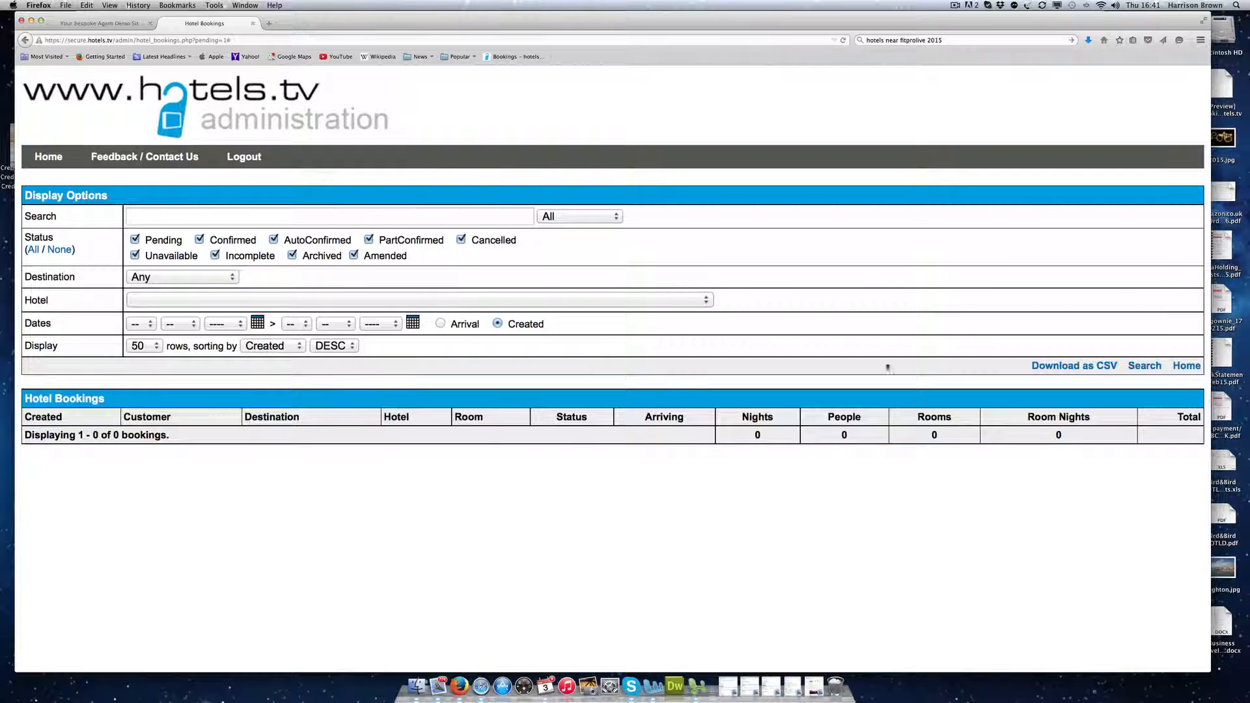
{"action": "left_click", "coordinate": [1087, 366]}
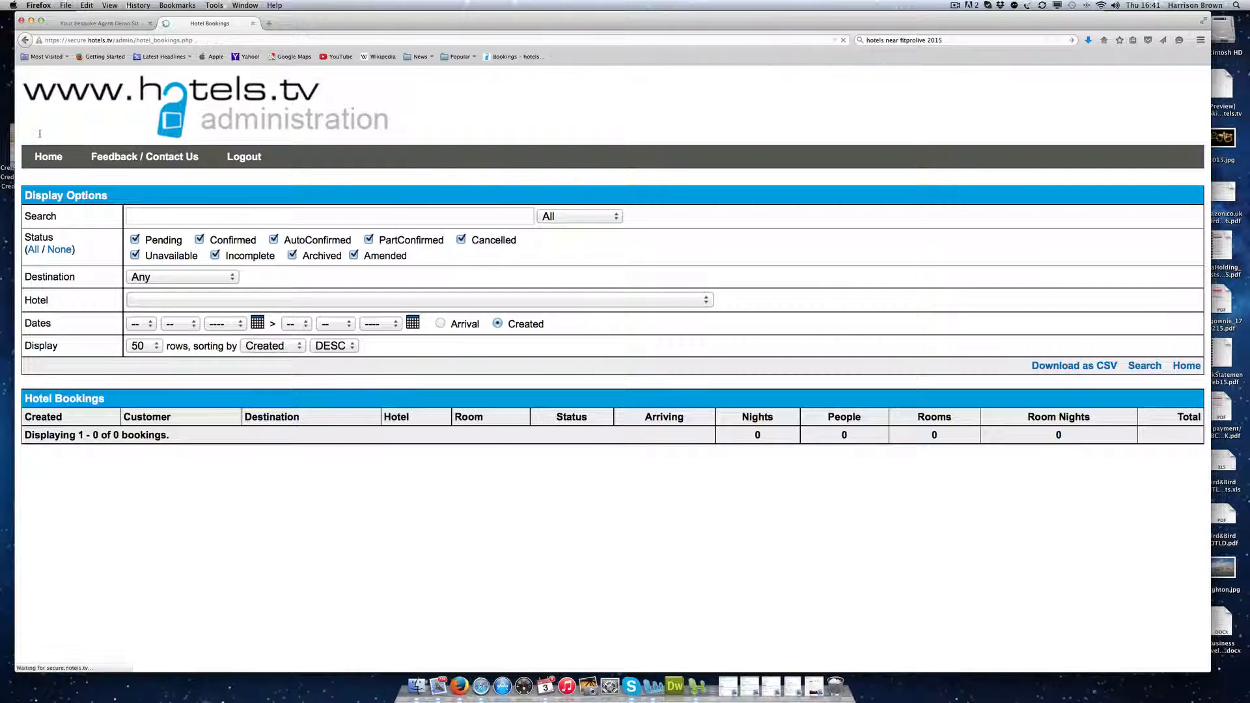
Step: Check the empty Incomplete Hotel Bookings list, then open Import Expedia Information
{"action": "left_click", "coordinate": [49, 154]}
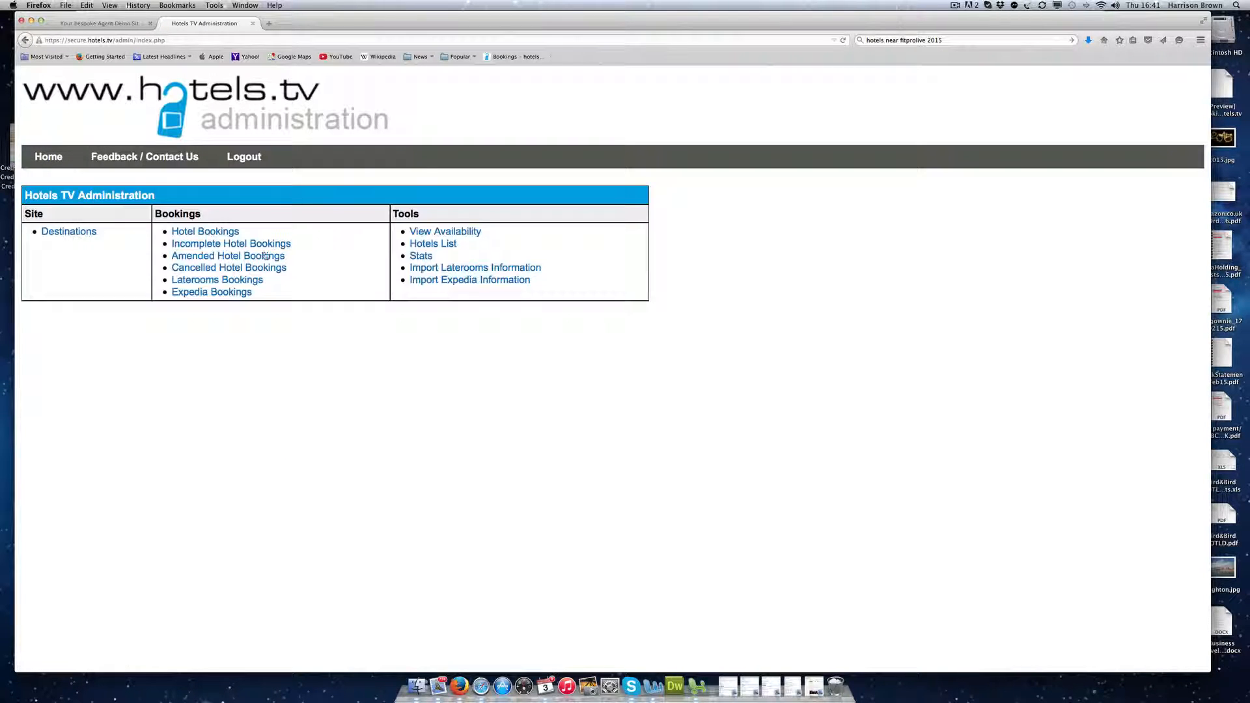
{"action": "left_click", "coordinate": [220, 245]}
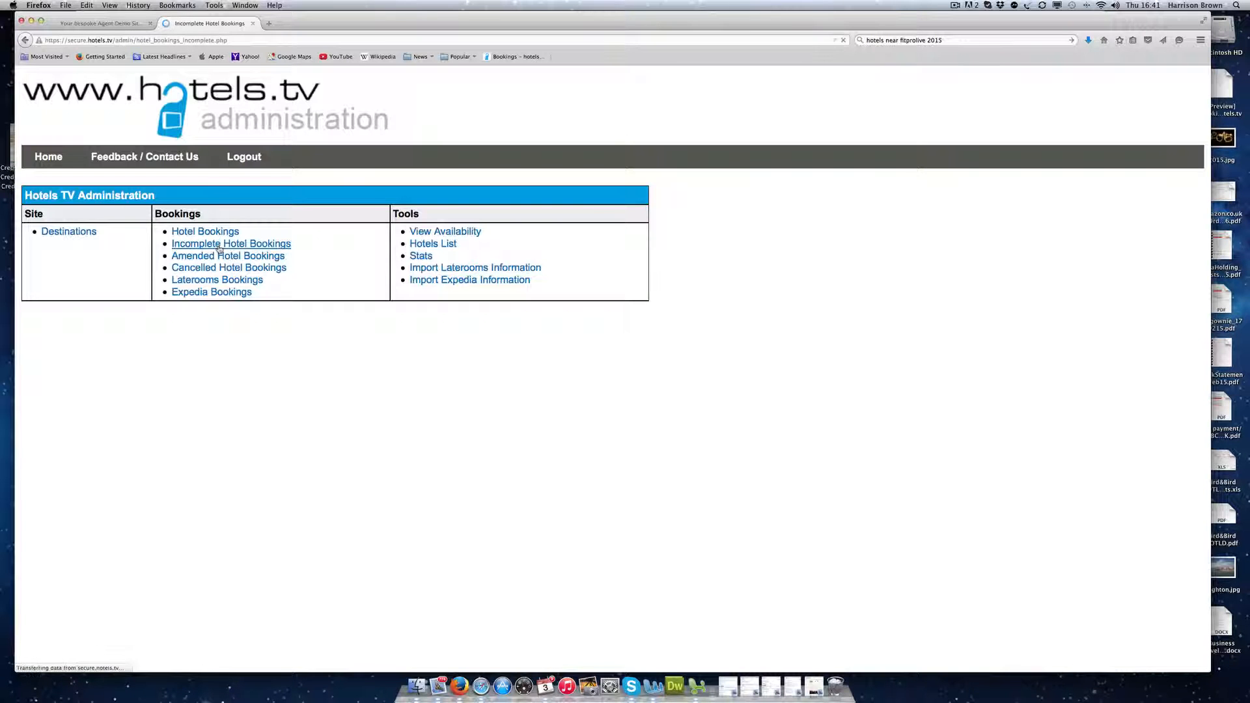
{"action": "left_click", "coordinate": [58, 157]}
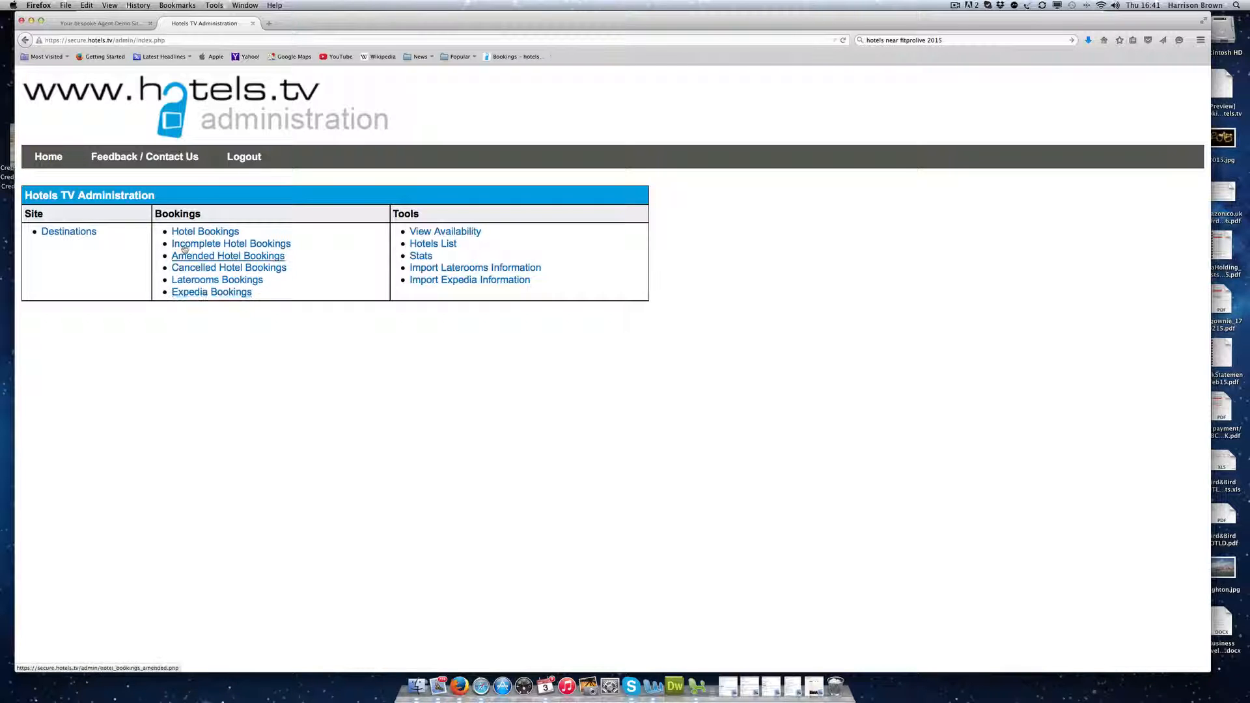
{"action": "left_click_drag", "start_coordinate": [164, 232], "coordinate": [345, 254]}
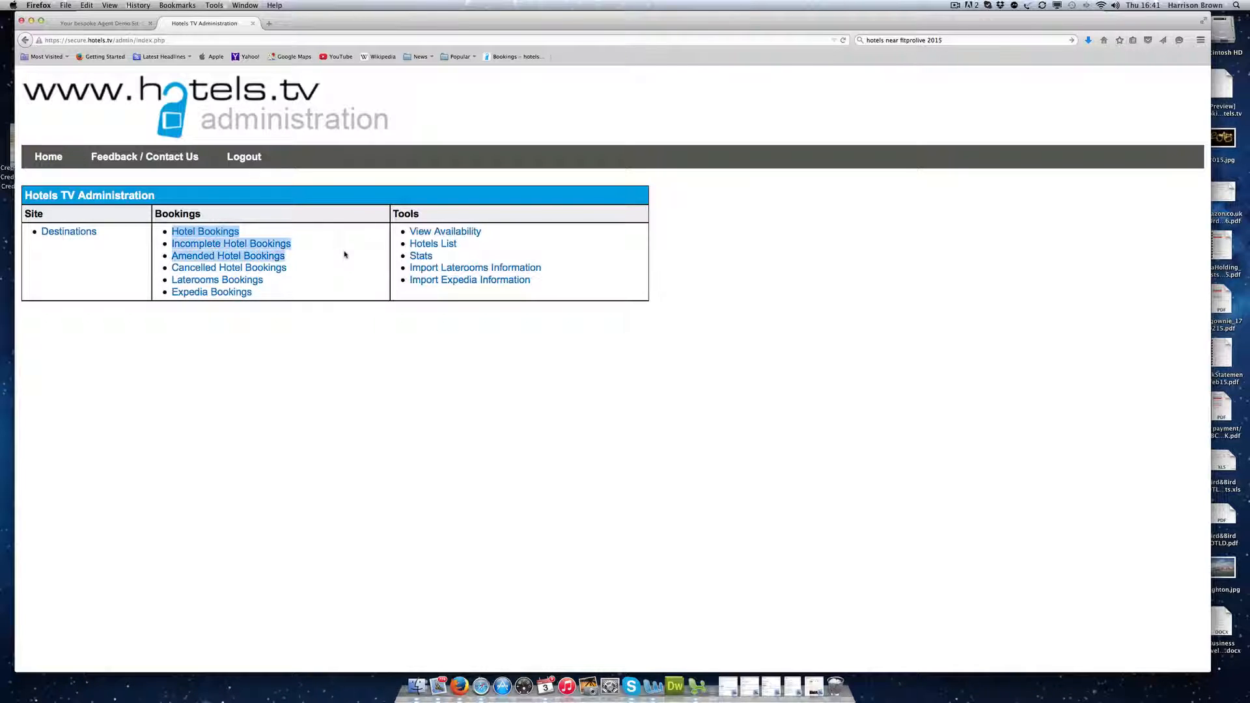
{"action": "left_click", "coordinate": [464, 281]}
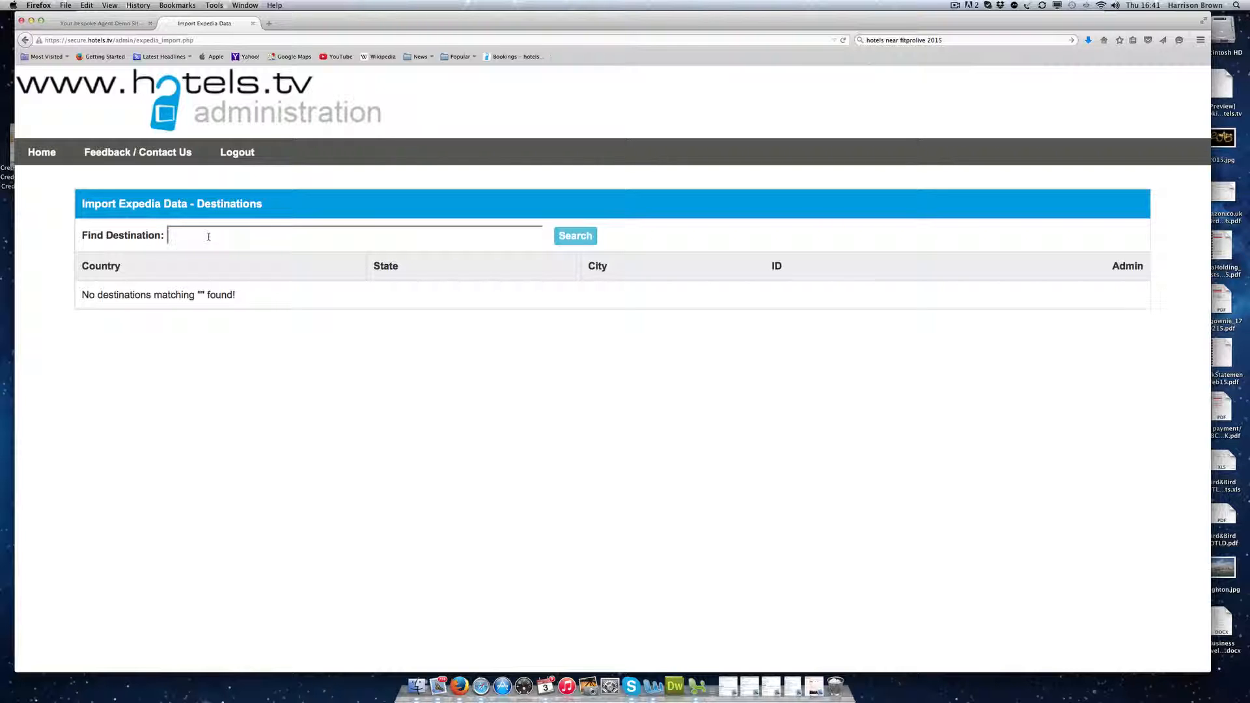
Step: Search Expedia destinations for 'barc' and list the hotels in the Barcelona area
{"action": "type", "text": "barcelona"}
{"action": "left_click", "coordinate": [563, 235]}
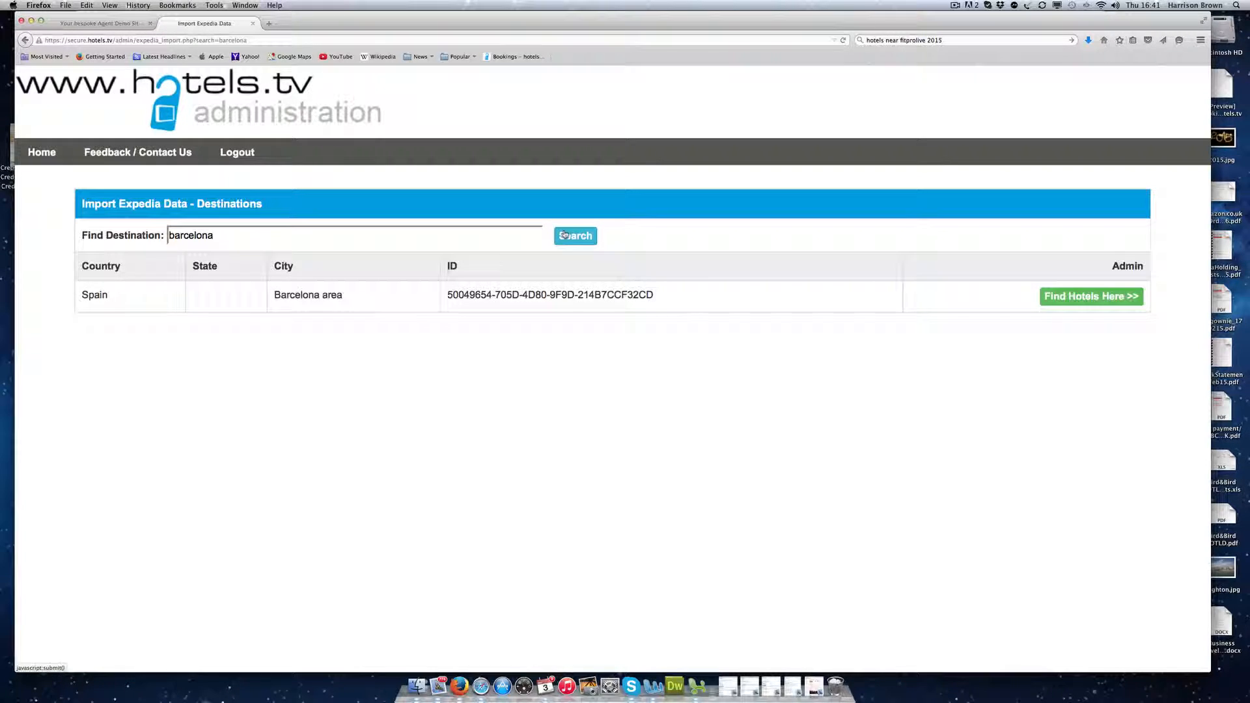
{"action": "left_click", "coordinate": [1085, 294]}
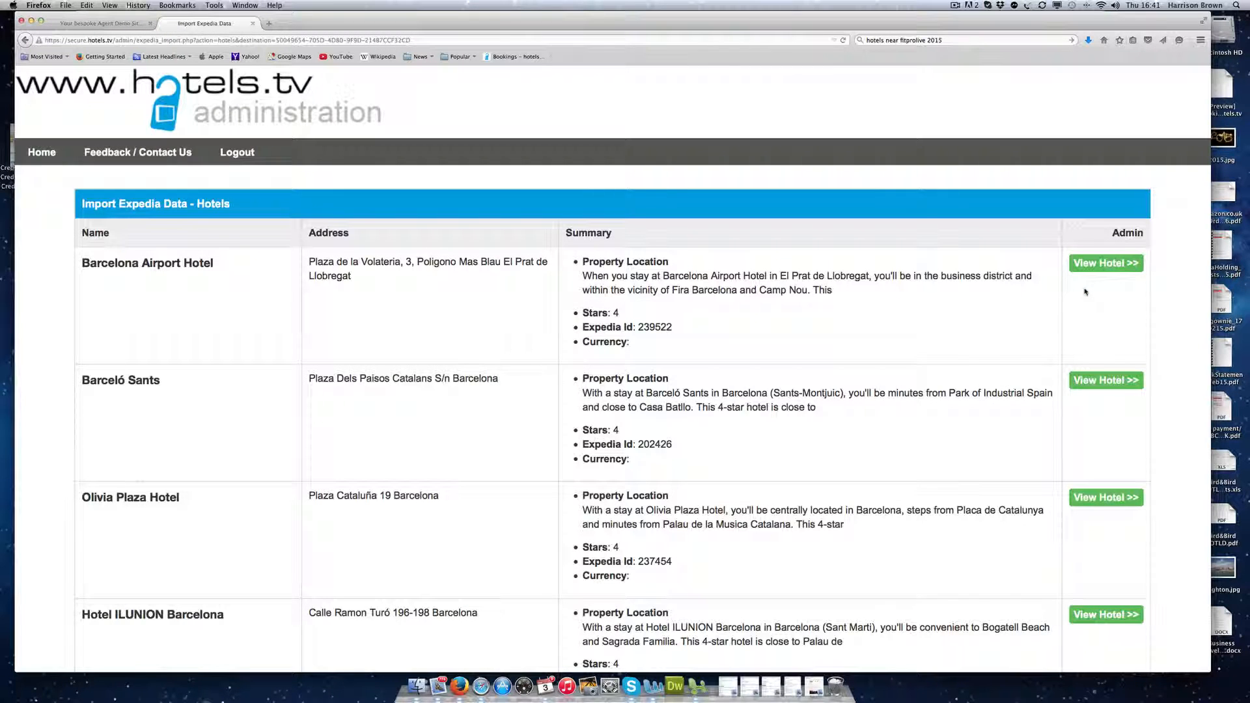
Step: Find The Moods in the hotel list and view its Expedia details
{"action": "scroll", "coordinate": [211, 318], "scroll_direction": "down", "scroll_amount": 5}
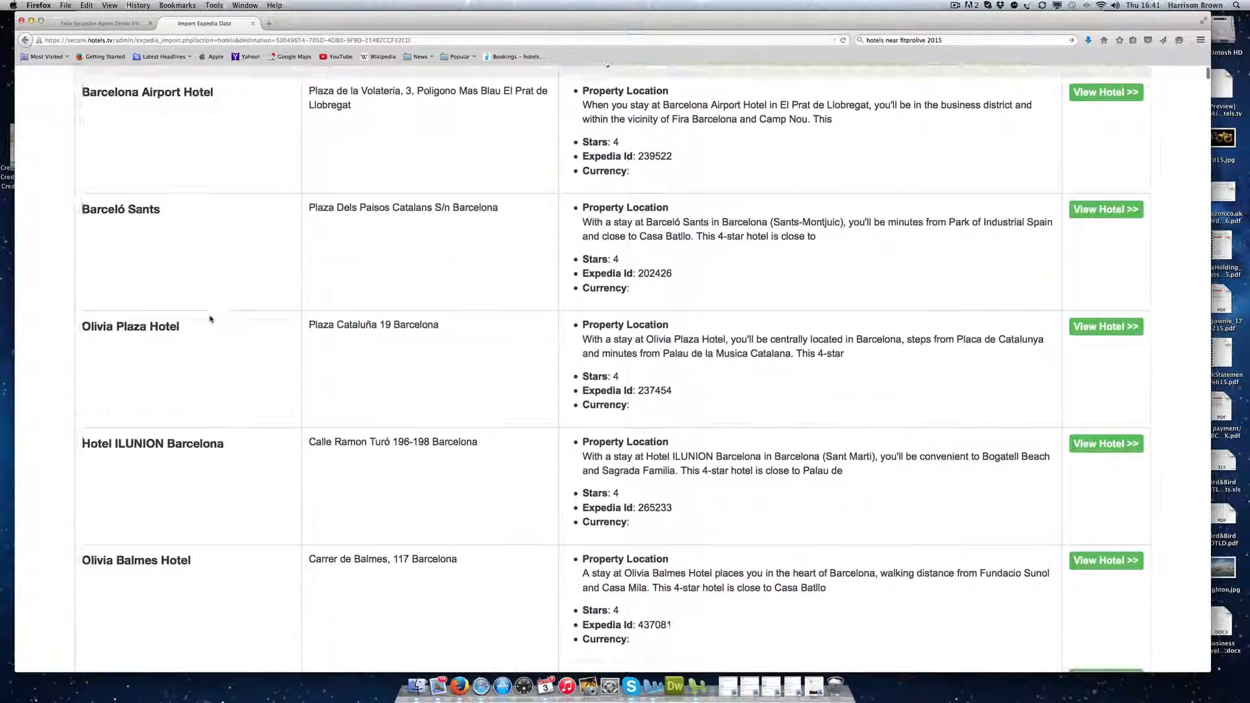
{"action": "scroll", "coordinate": [192, 166], "scroll_direction": "up", "scroll_amount": 4}
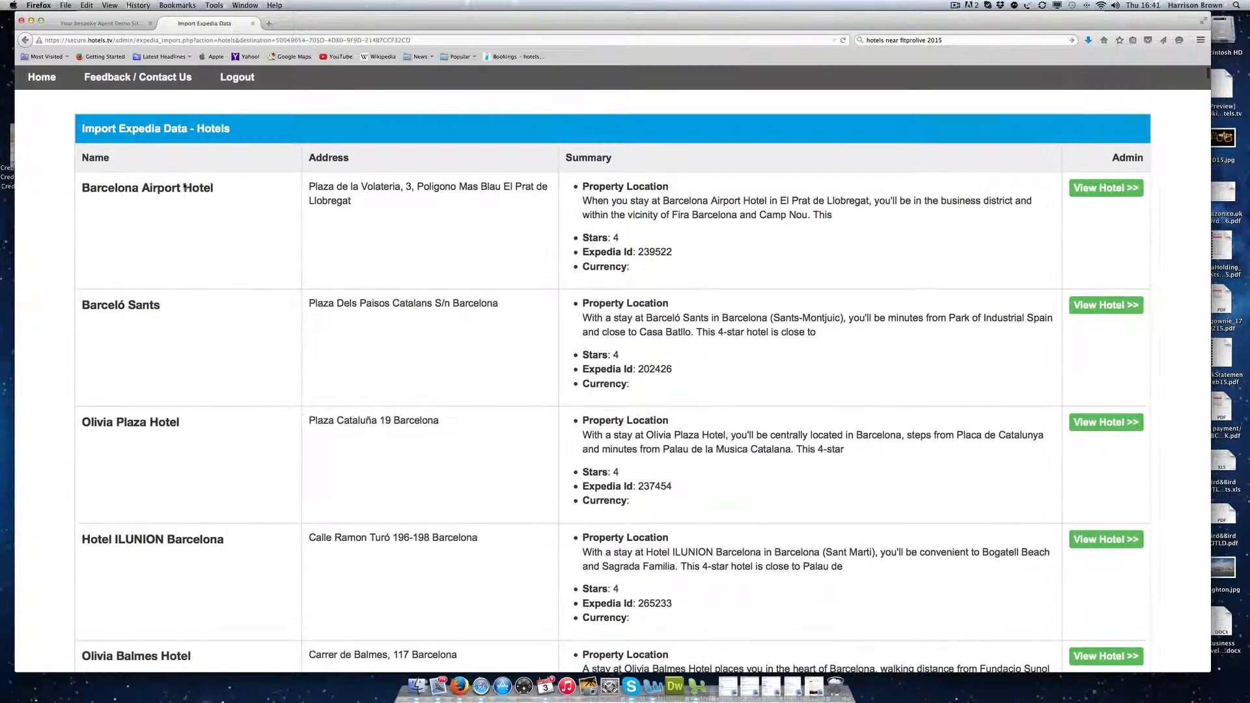
{"action": "scroll", "coordinate": [189, 223], "scroll_direction": "down", "scroll_amount": 8}
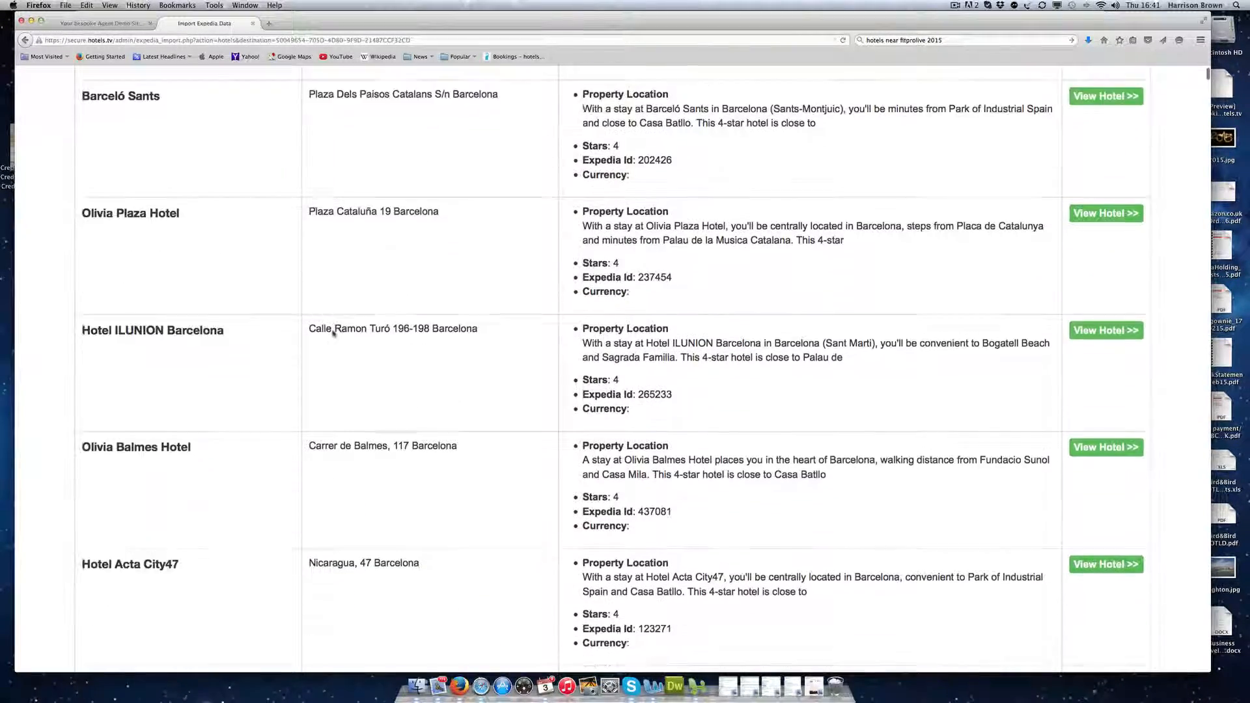
{"action": "scroll", "coordinate": [259, 396], "scroll_direction": "down", "scroll_amount": 3}
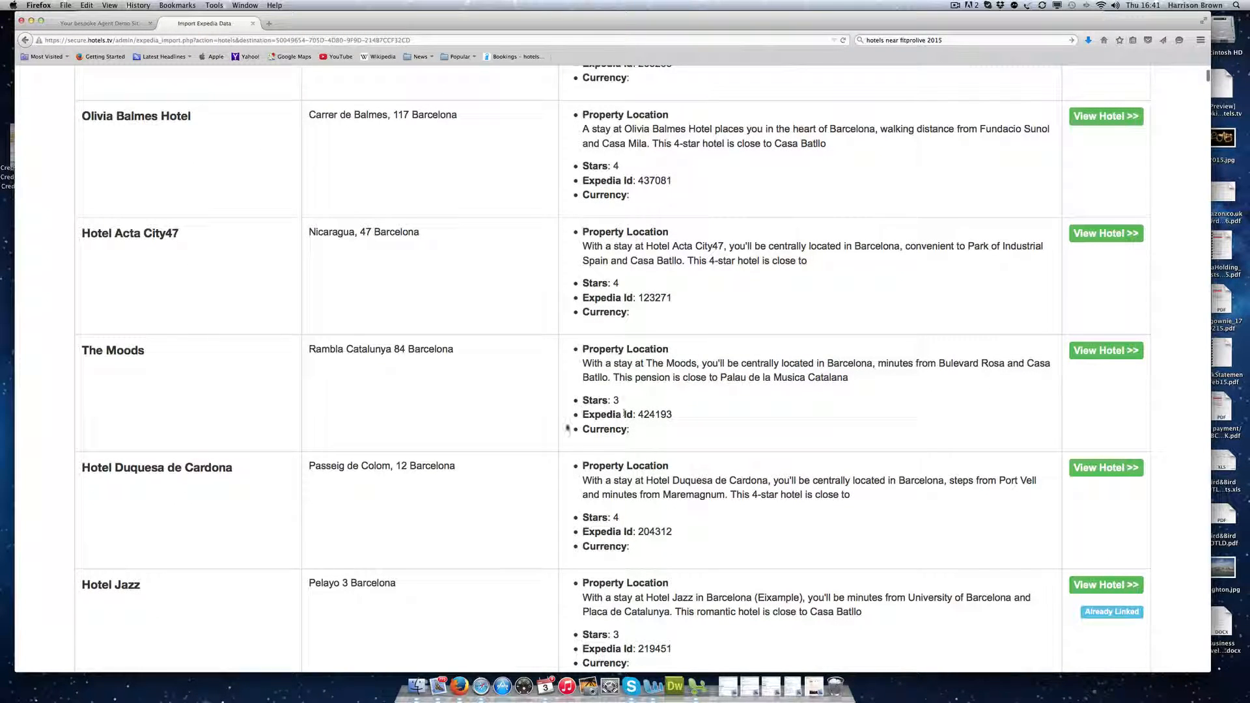
{"action": "left_click", "coordinate": [1096, 351]}
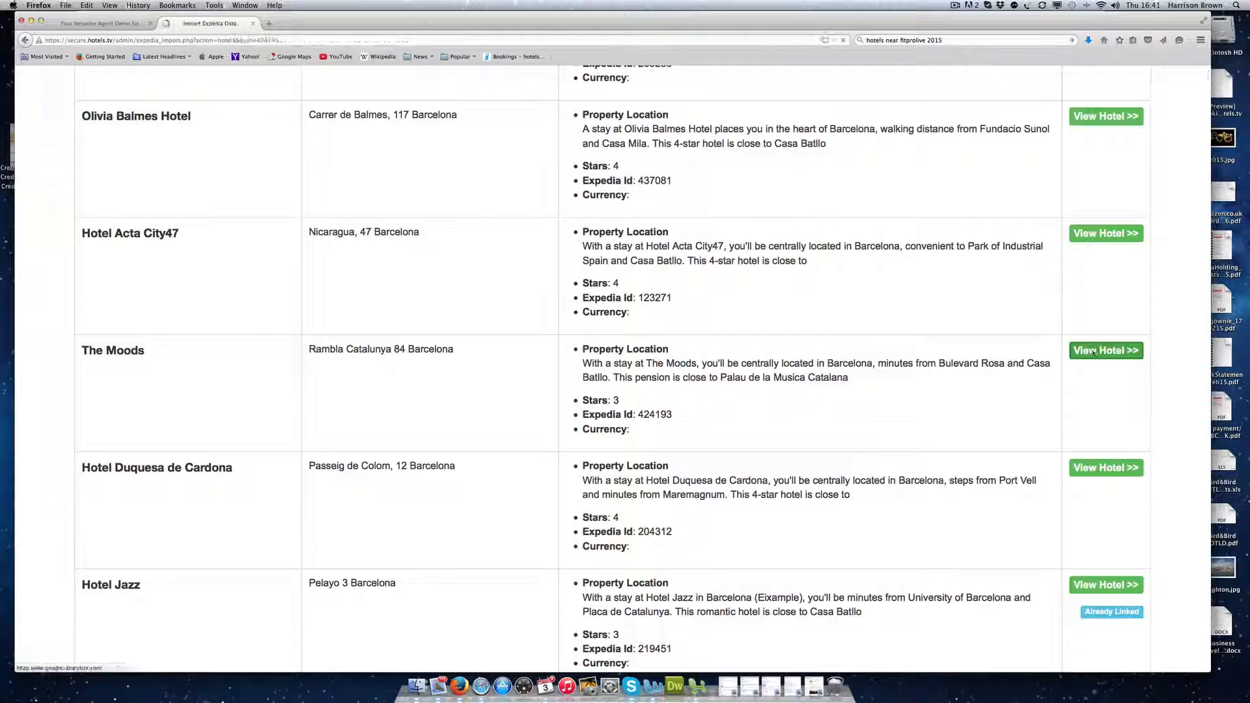
{"action": "scroll", "coordinate": [664, 363], "scroll_direction": "down", "scroll_amount": 10}
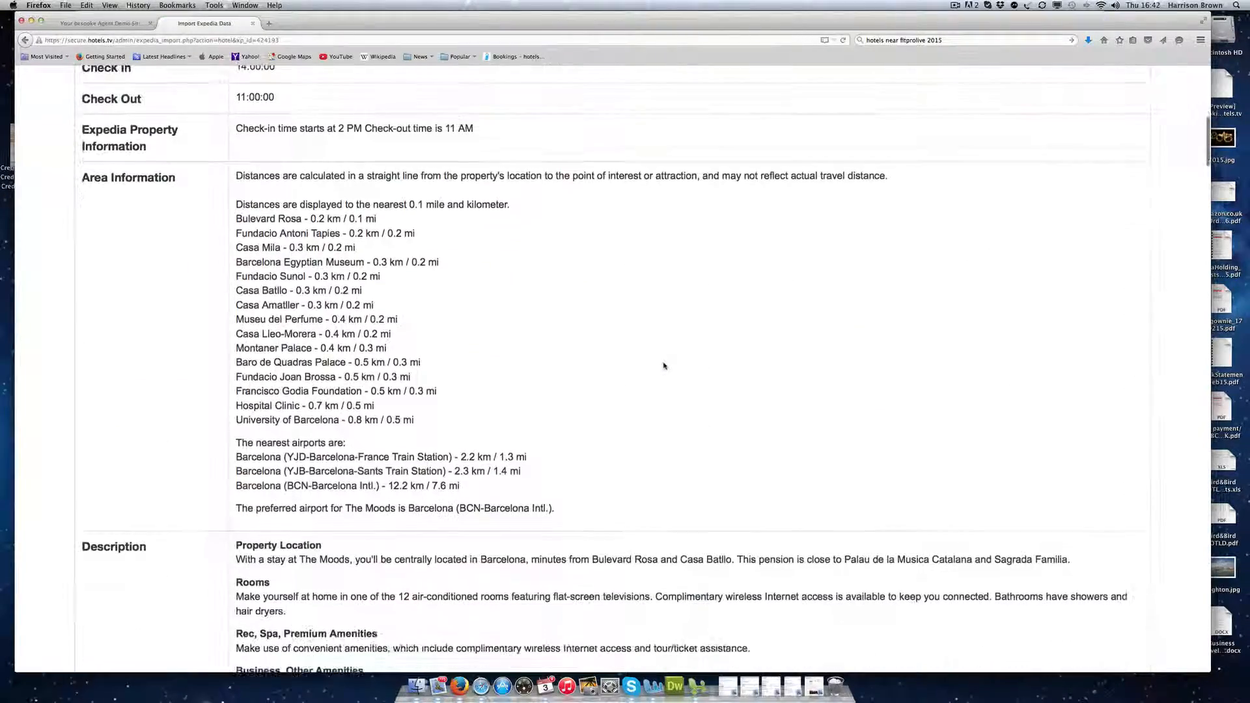
Step: Review The Moods' room photos and Features checklist, then continue with Next
{"action": "scroll", "coordinate": [663, 366], "scroll_direction": "down", "scroll_amount": 10}
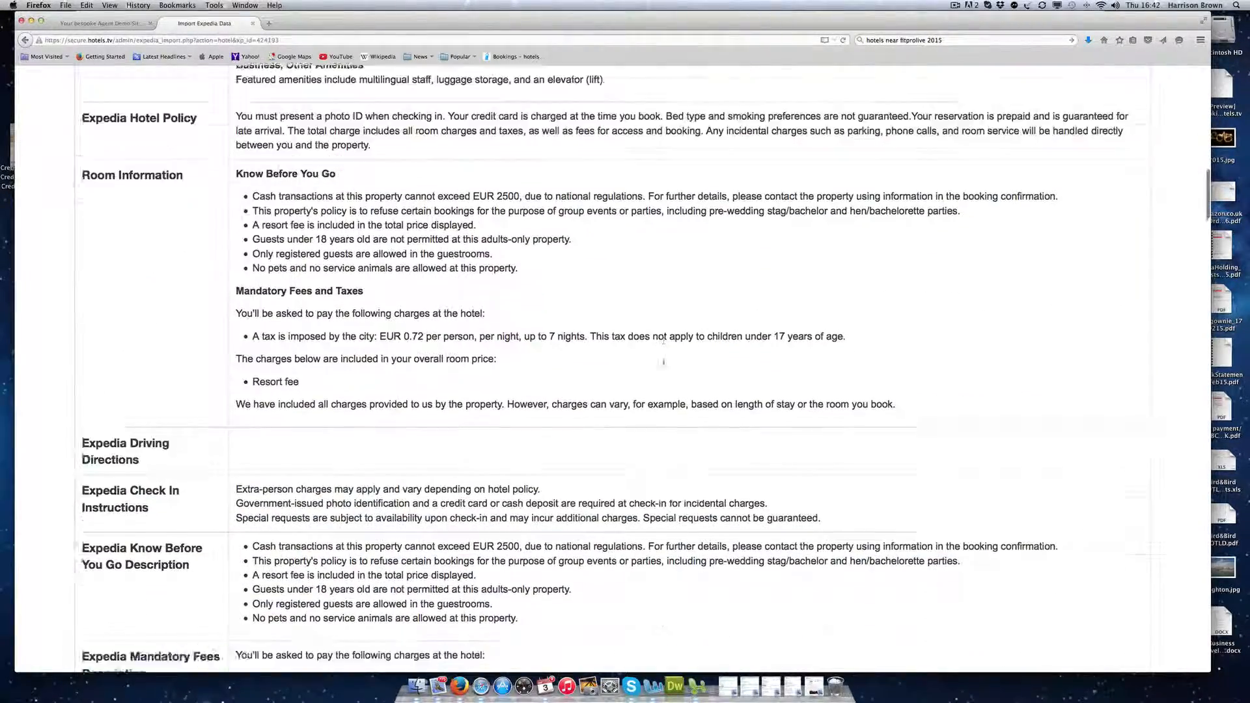
{"action": "scroll", "coordinate": [664, 361], "scroll_direction": "down", "scroll_amount": 12}
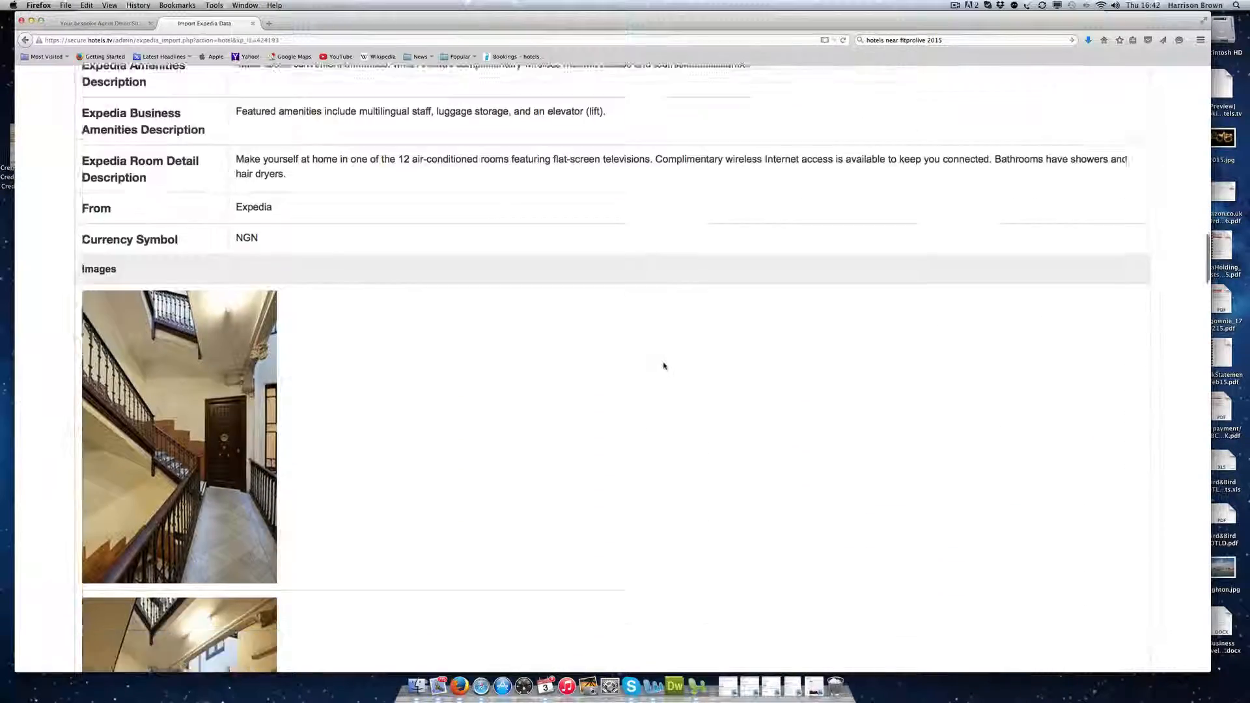
{"action": "scroll", "coordinate": [663, 366], "scroll_direction": "down", "scroll_amount": 15}
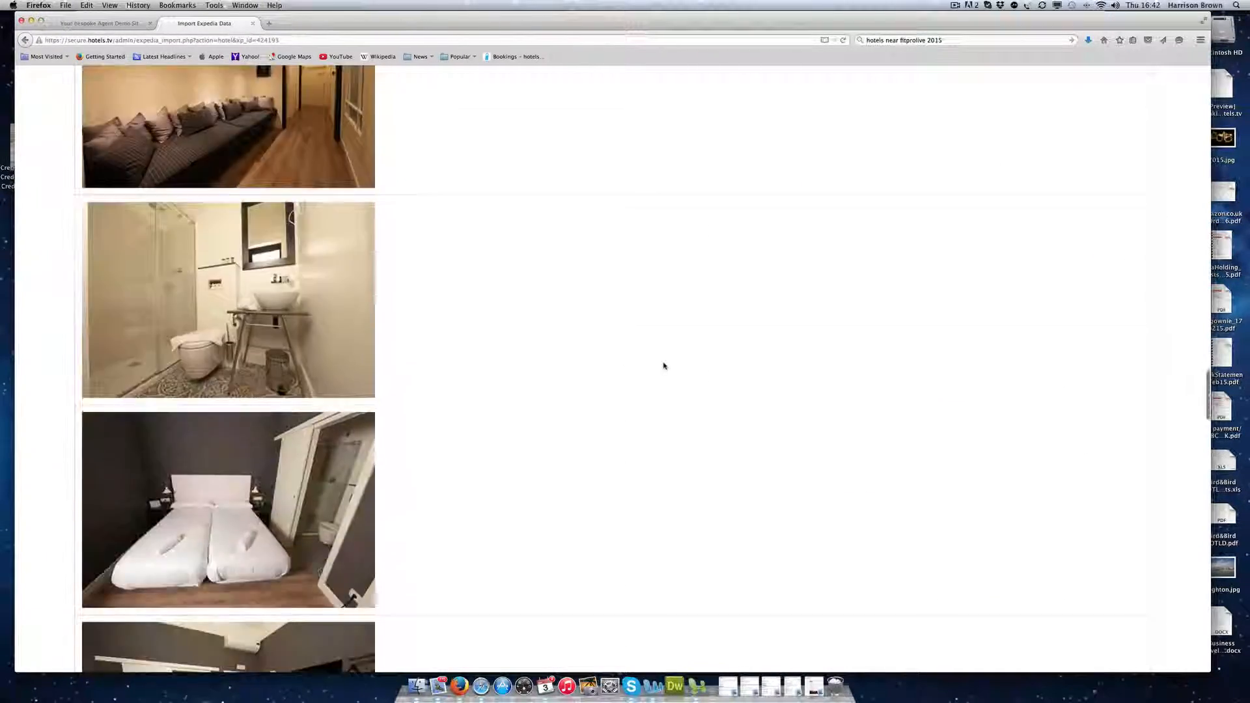
{"action": "scroll", "coordinate": [663, 365], "scroll_direction": "down", "scroll_amount": 20}
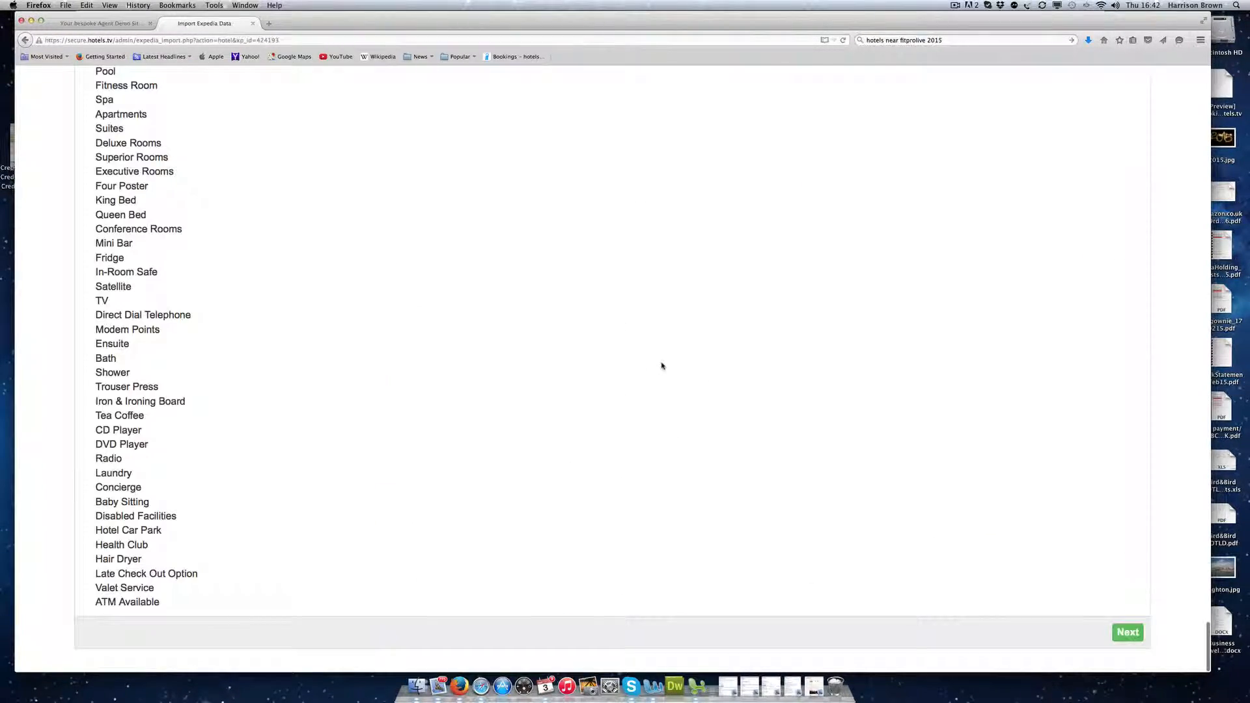
{"action": "left_click_drag", "start_coordinate": [116, 142], "coordinate": [276, 597]}
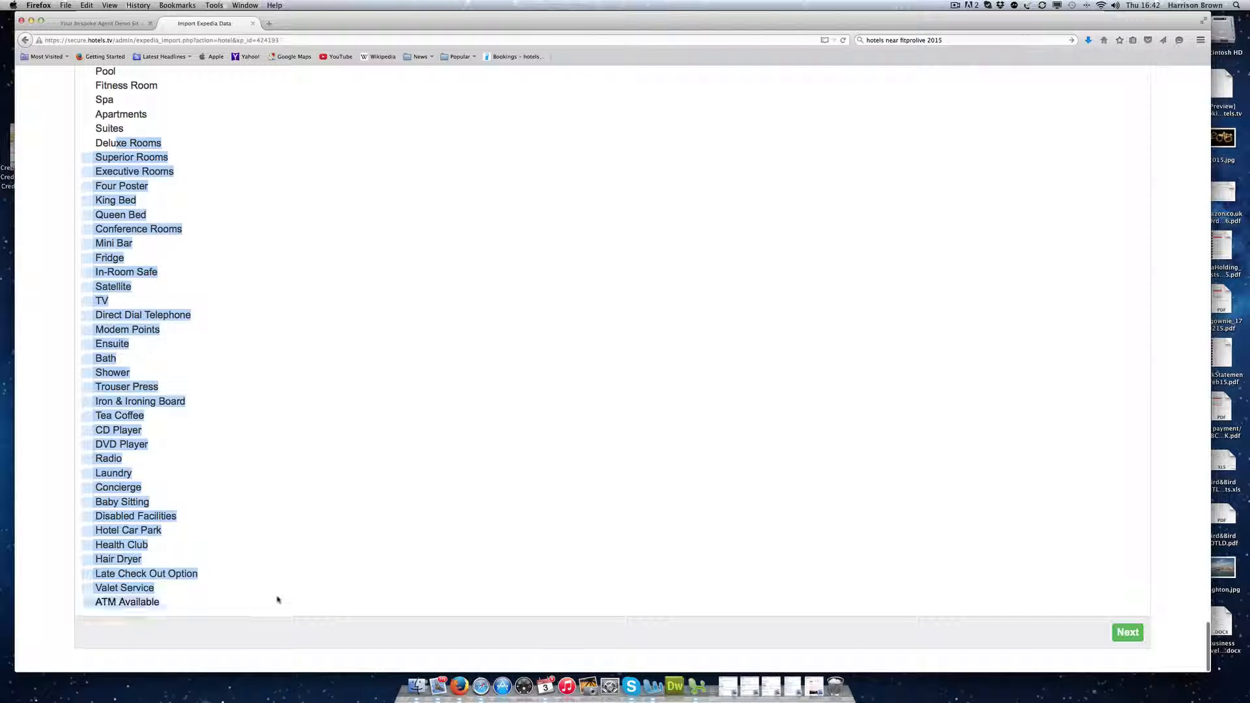
{"action": "scroll", "coordinate": [308, 457], "scroll_direction": "up", "scroll_amount": 5}
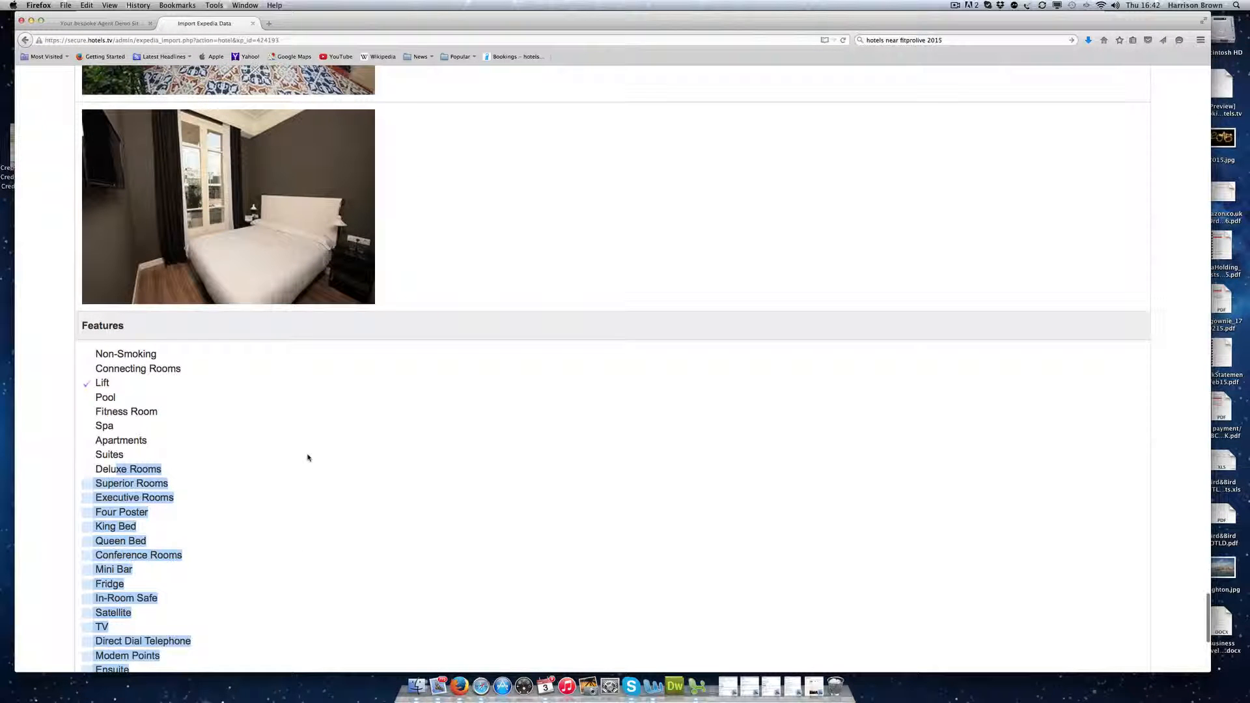
{"action": "scroll", "coordinate": [308, 457], "scroll_direction": "down", "scroll_amount": 5}
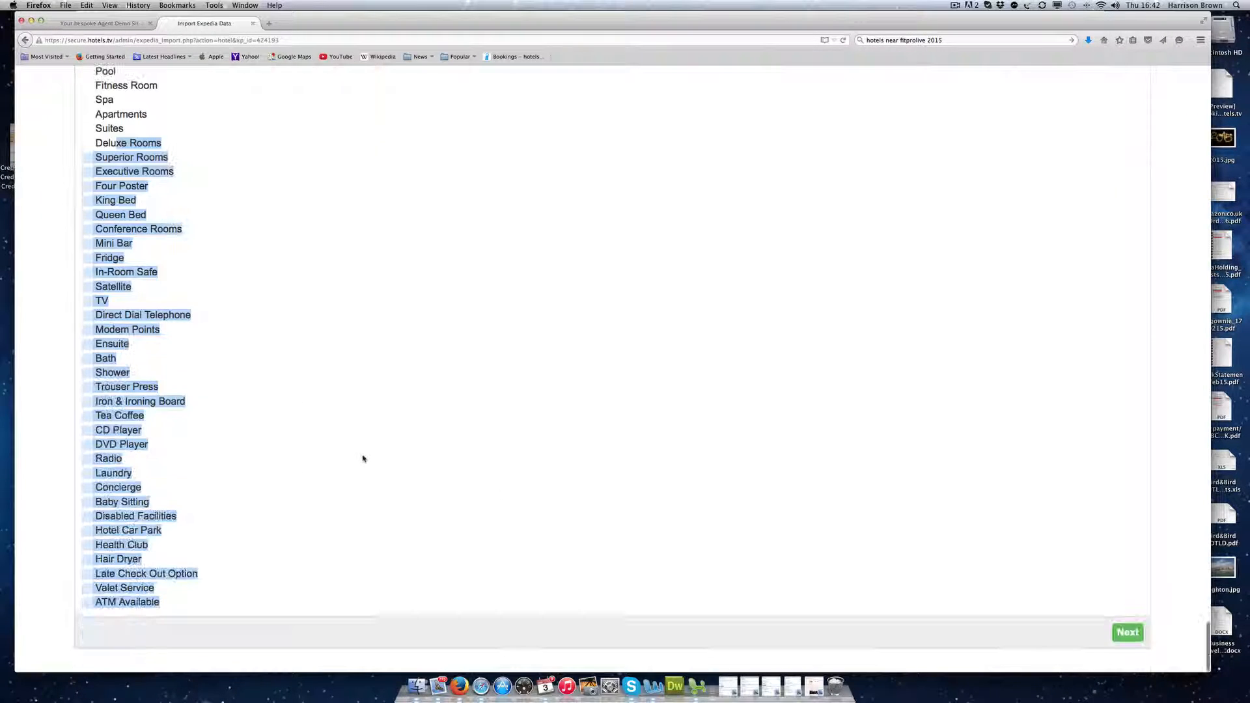
{"action": "left_click", "coordinate": [1138, 635]}
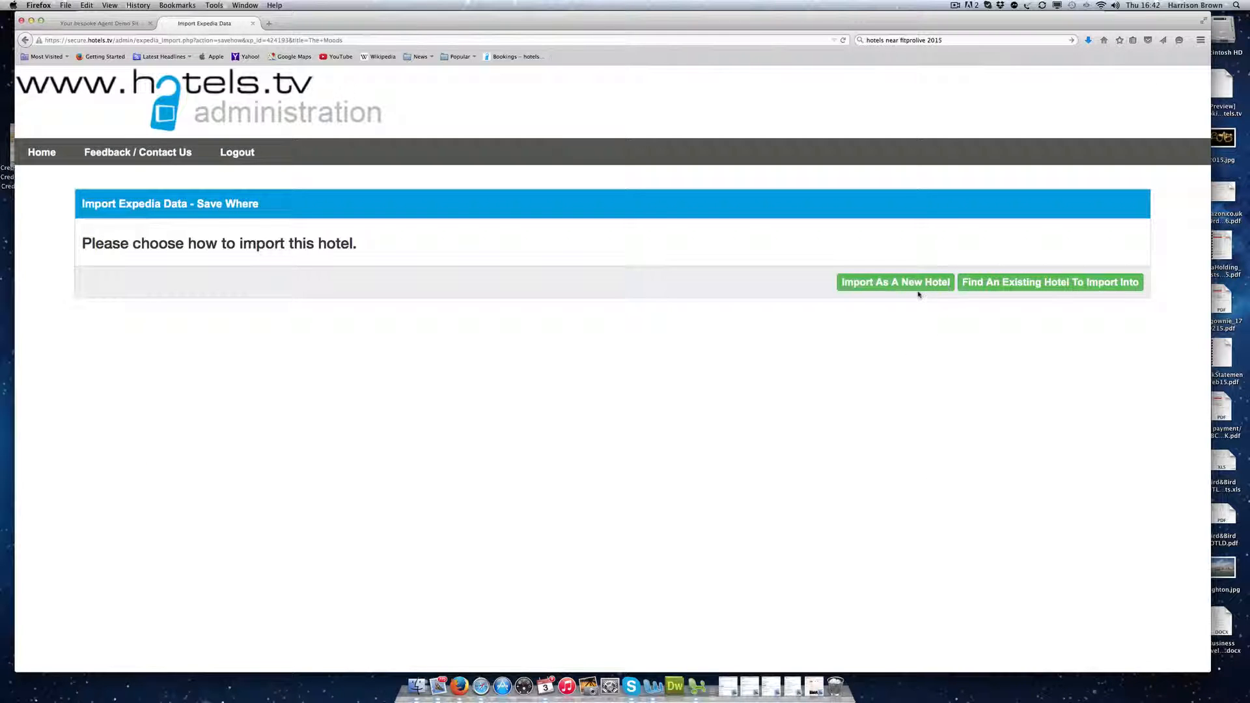
Step: Import The Moods as a new hotel into Agent Demo Site and Agent Demo PBA 1, then edit it
{"action": "left_click", "coordinate": [913, 284]}
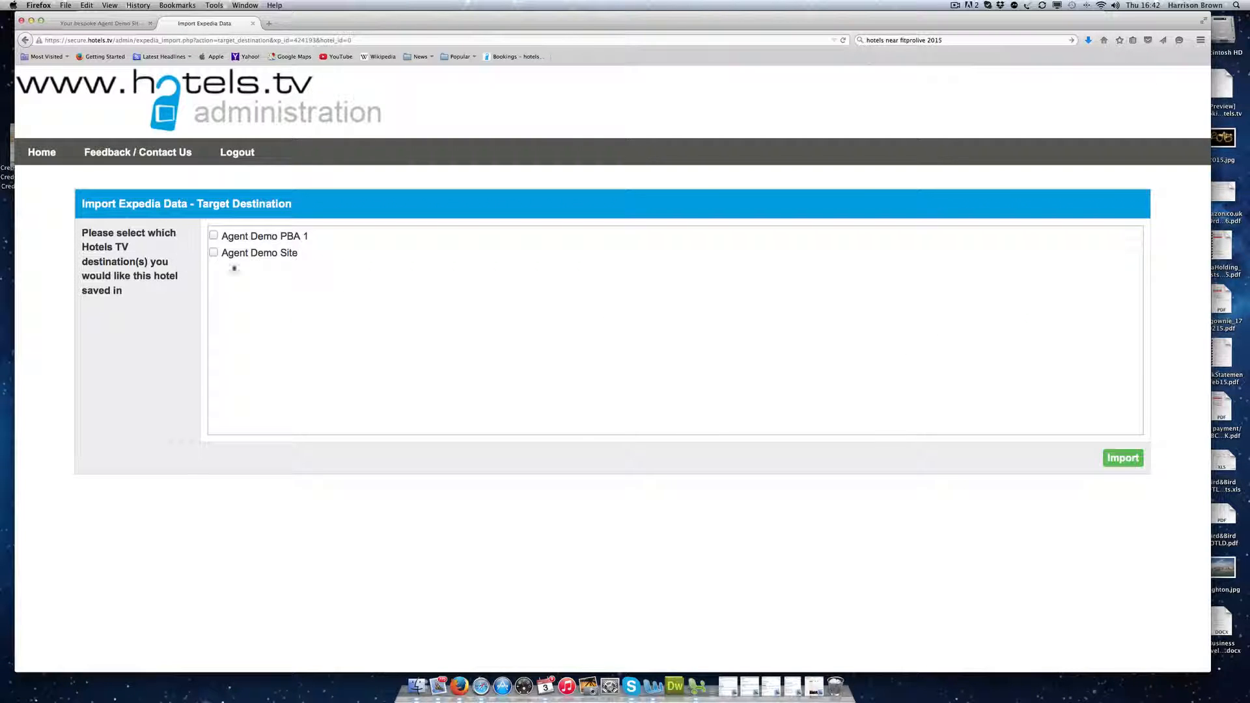
{"action": "left_click", "coordinate": [214, 252]}
{"action": "left_click", "coordinate": [213, 236]}
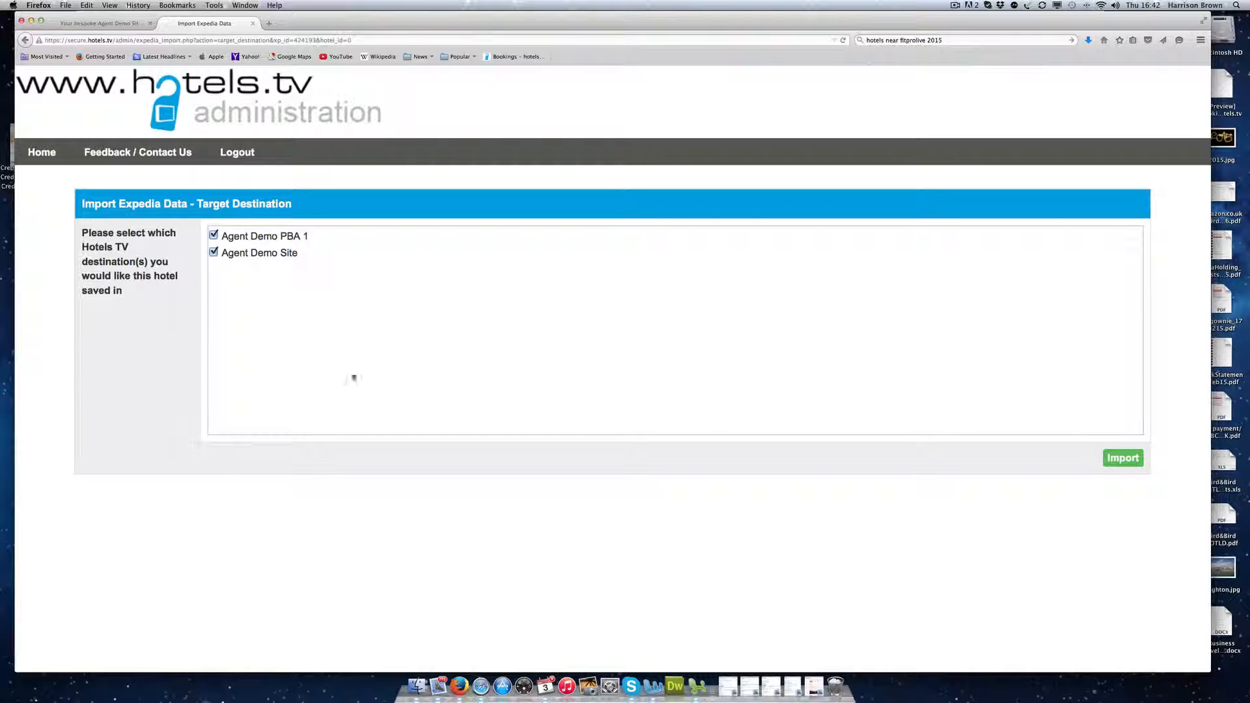
{"action": "left_click", "coordinate": [1124, 460]}
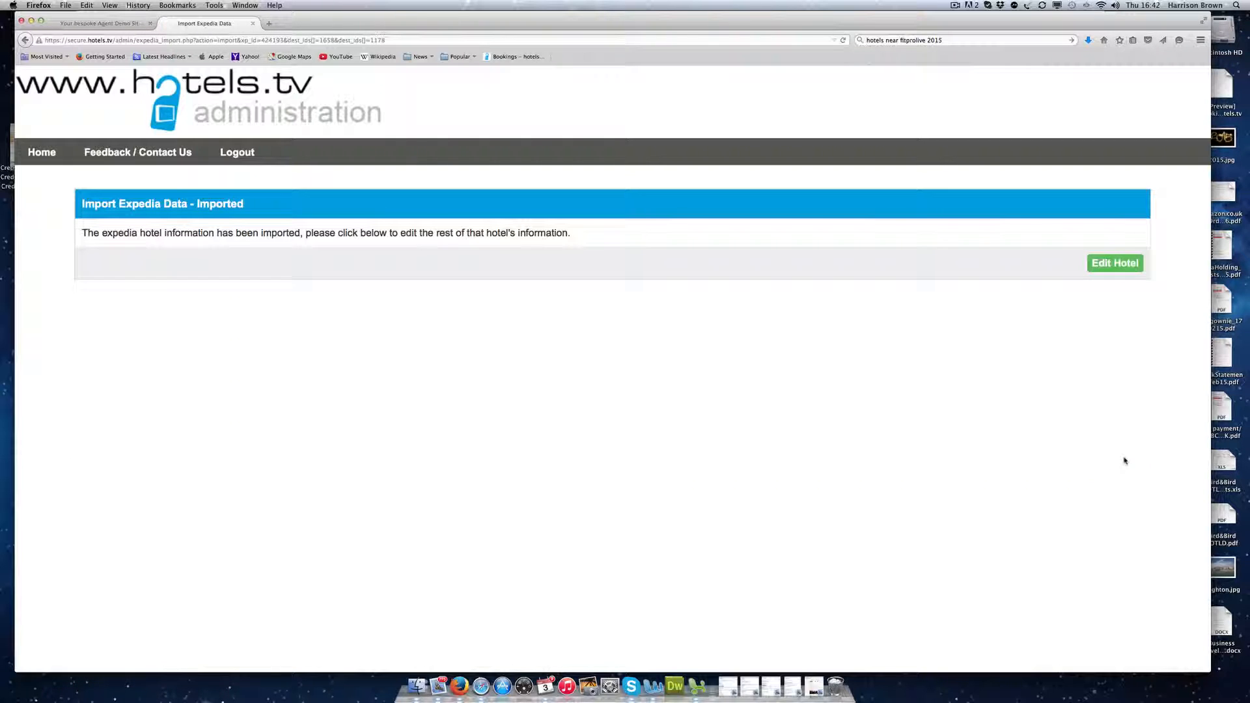
{"action": "left_click", "coordinate": [1114, 263]}
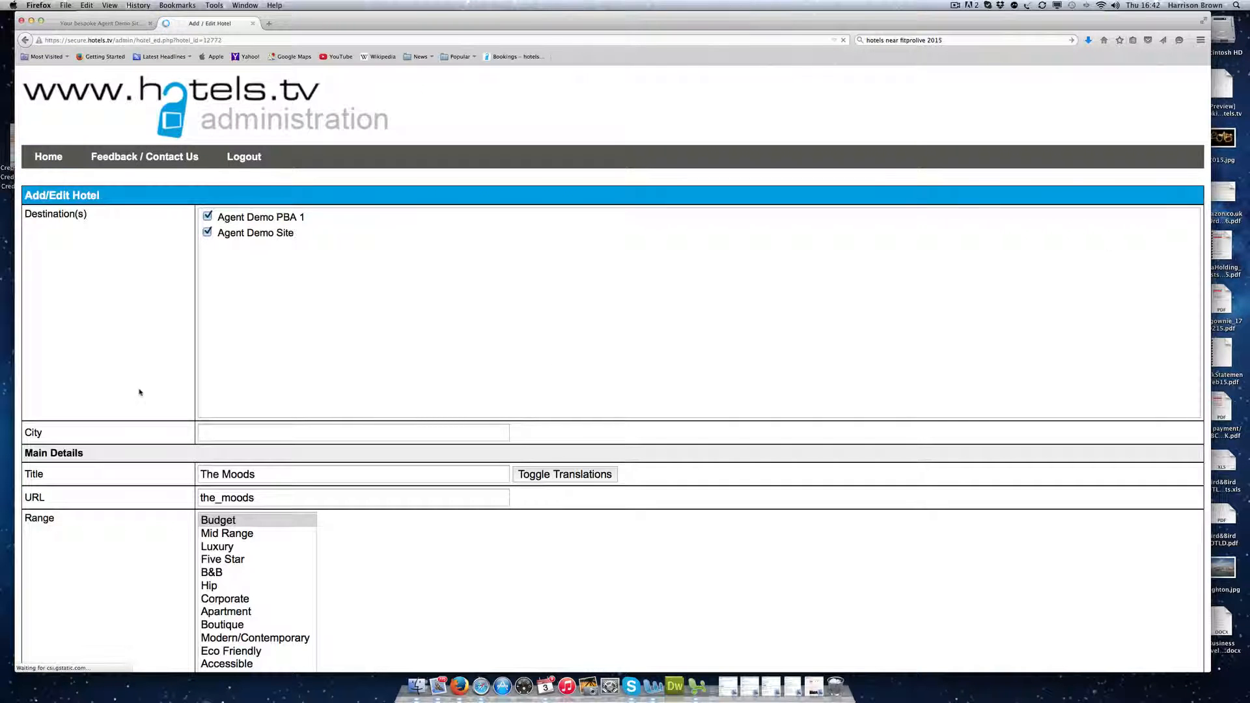
Step: Set The Moods' hotel range to Mid Range
{"action": "scroll", "coordinate": [161, 314], "scroll_direction": "down", "scroll_amount": 3}
{"action": "scroll", "coordinate": [162, 315], "scroll_direction": "down", "scroll_amount": 2}
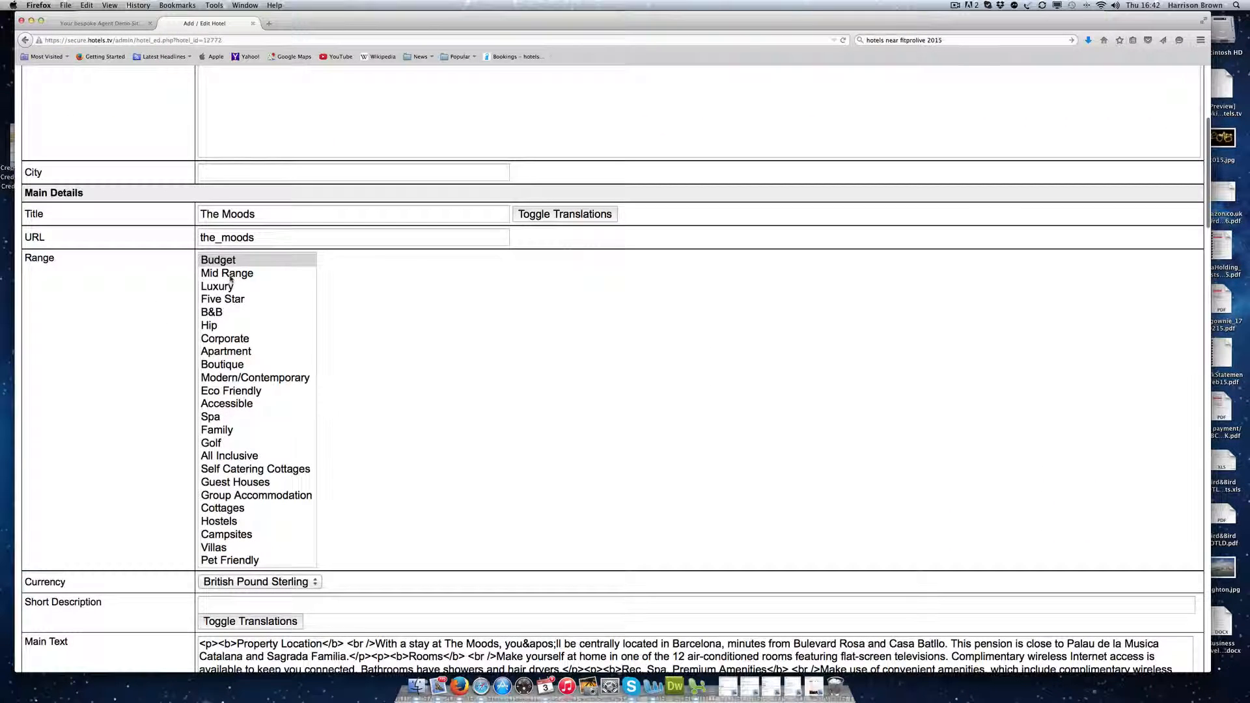
{"action": "left_click", "coordinate": [230, 278]}
{"action": "scroll", "coordinate": [146, 342], "scroll_direction": "down", "scroll_amount": 10}
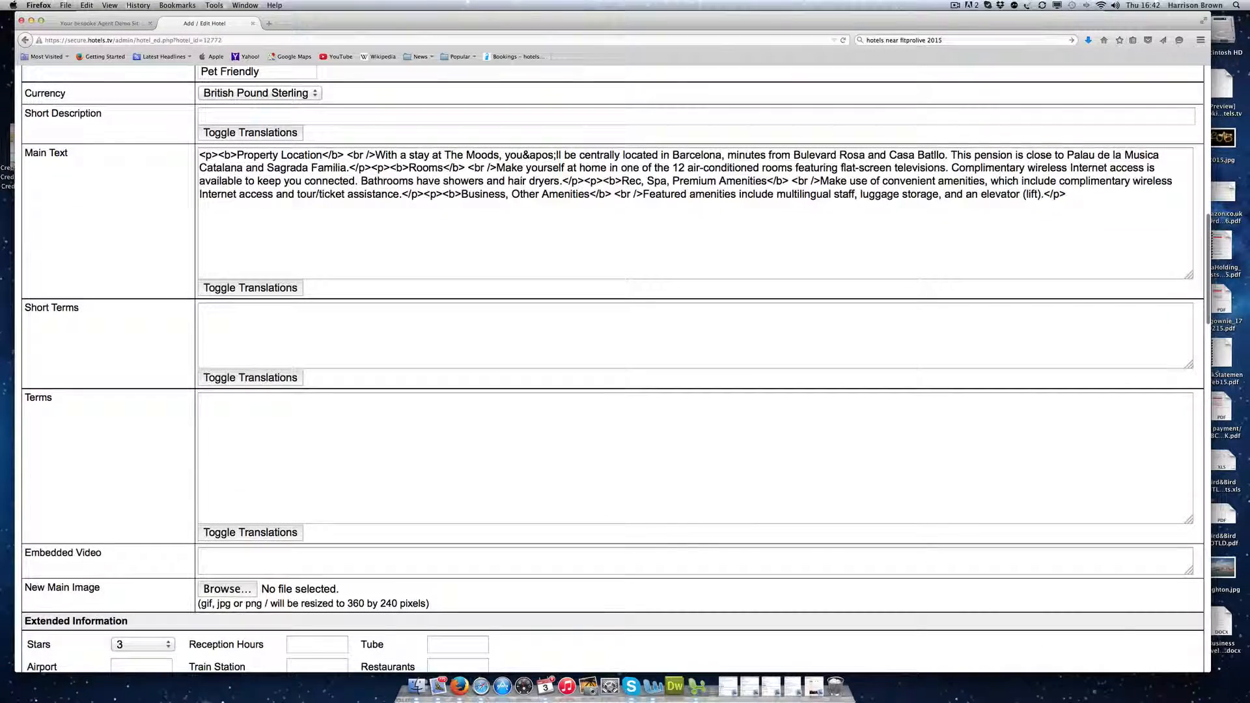
{"action": "left_click_drag", "start_coordinate": [315, 181], "coordinate": [731, 225]}
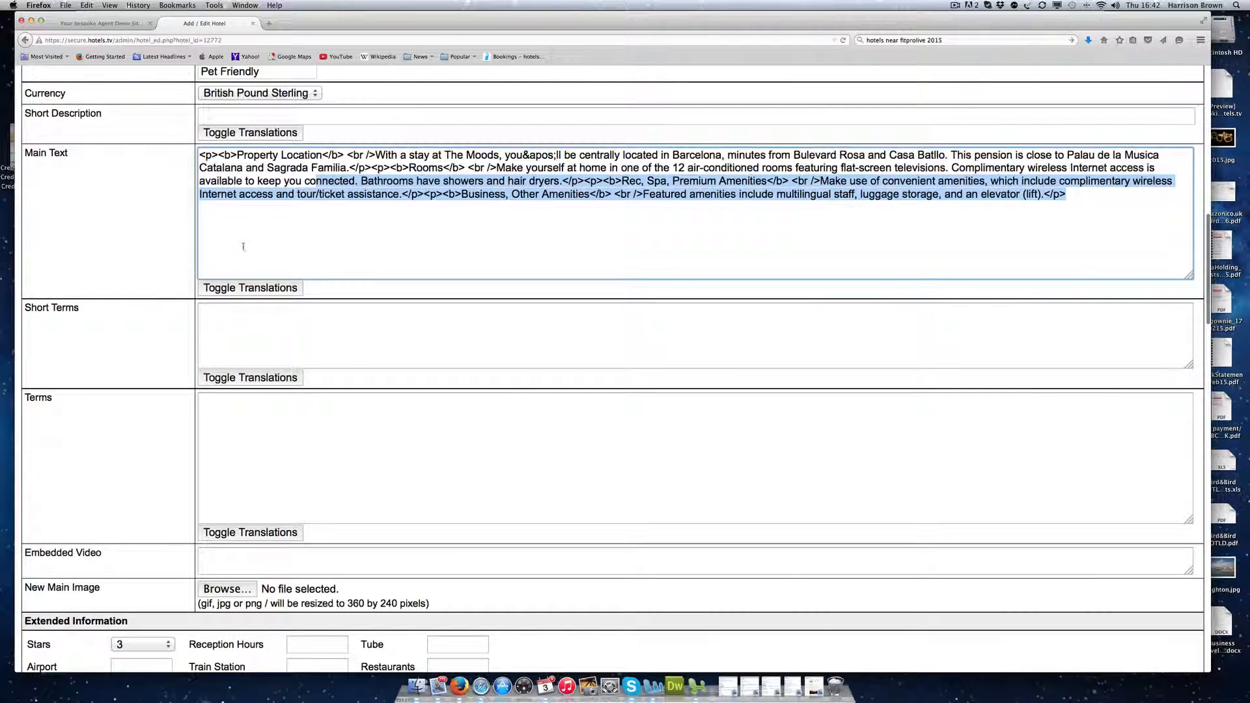
{"action": "scroll", "coordinate": [144, 265], "scroll_direction": "down", "scroll_amount": 8}
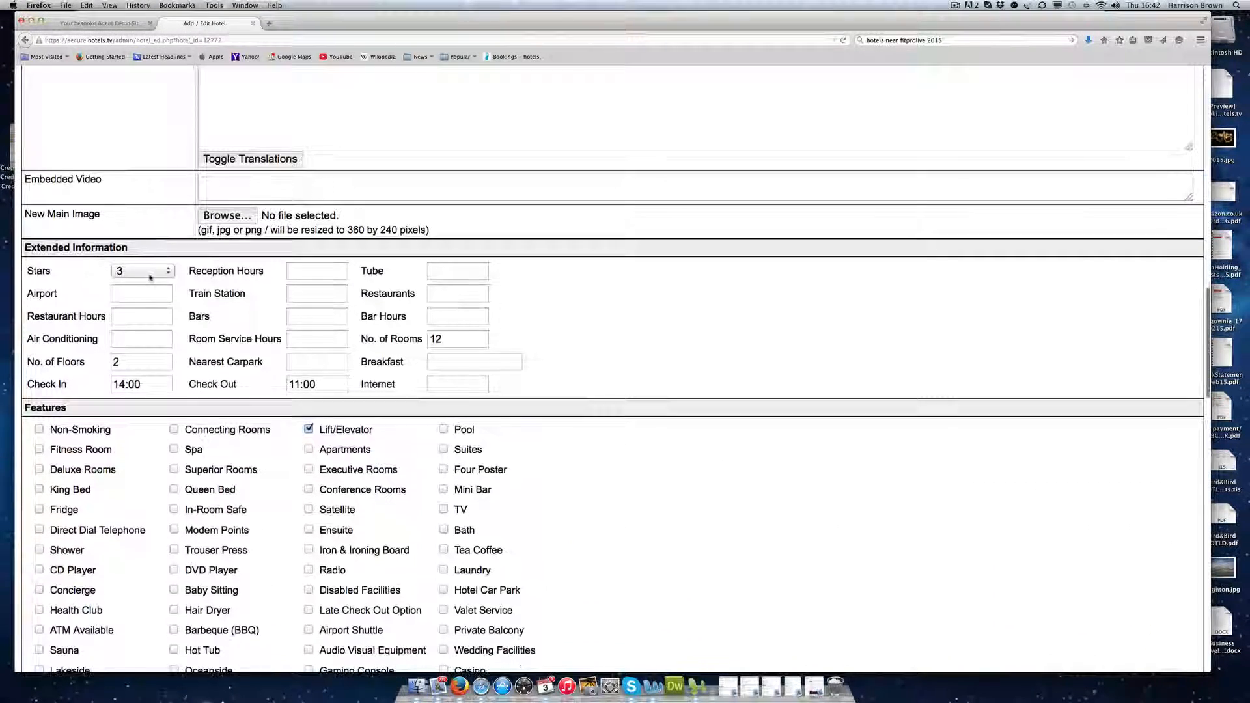
{"action": "scroll", "coordinate": [272, 374], "scroll_direction": "down", "scroll_amount": 5}
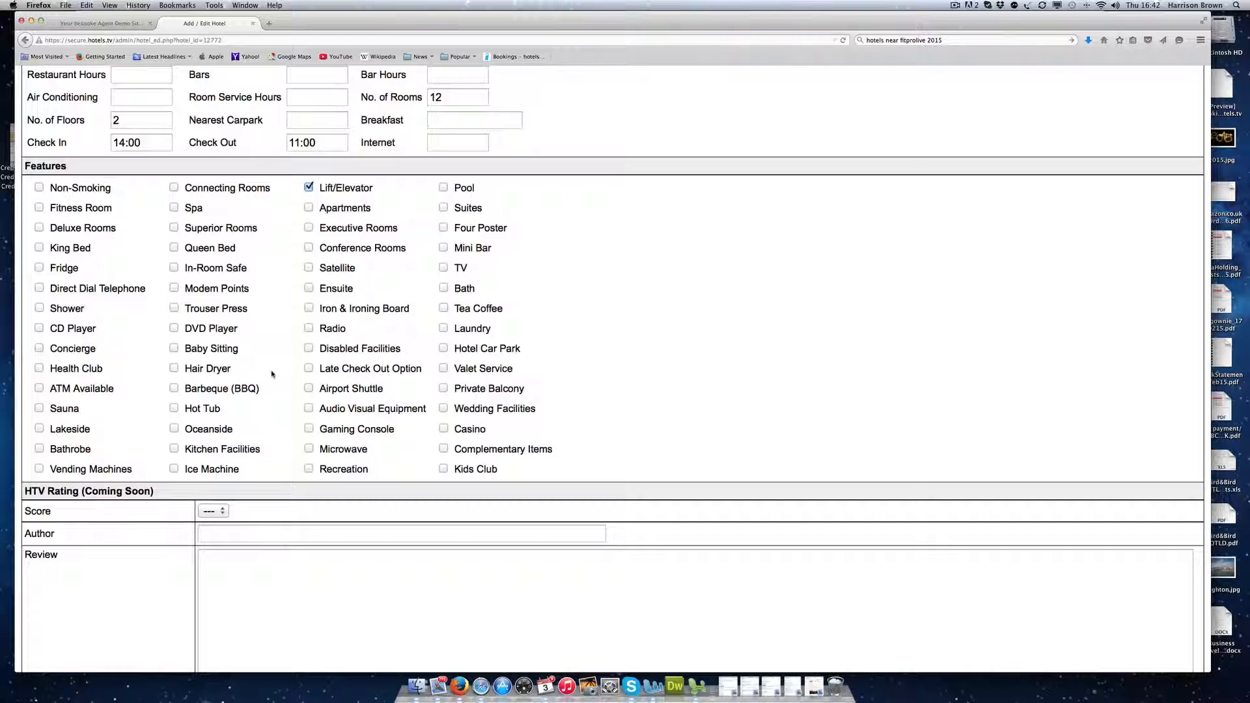
{"action": "left_click", "coordinate": [431, 144]}
{"action": "scroll", "coordinate": [363, 247], "scroll_direction": "down", "scroll_amount": 10}
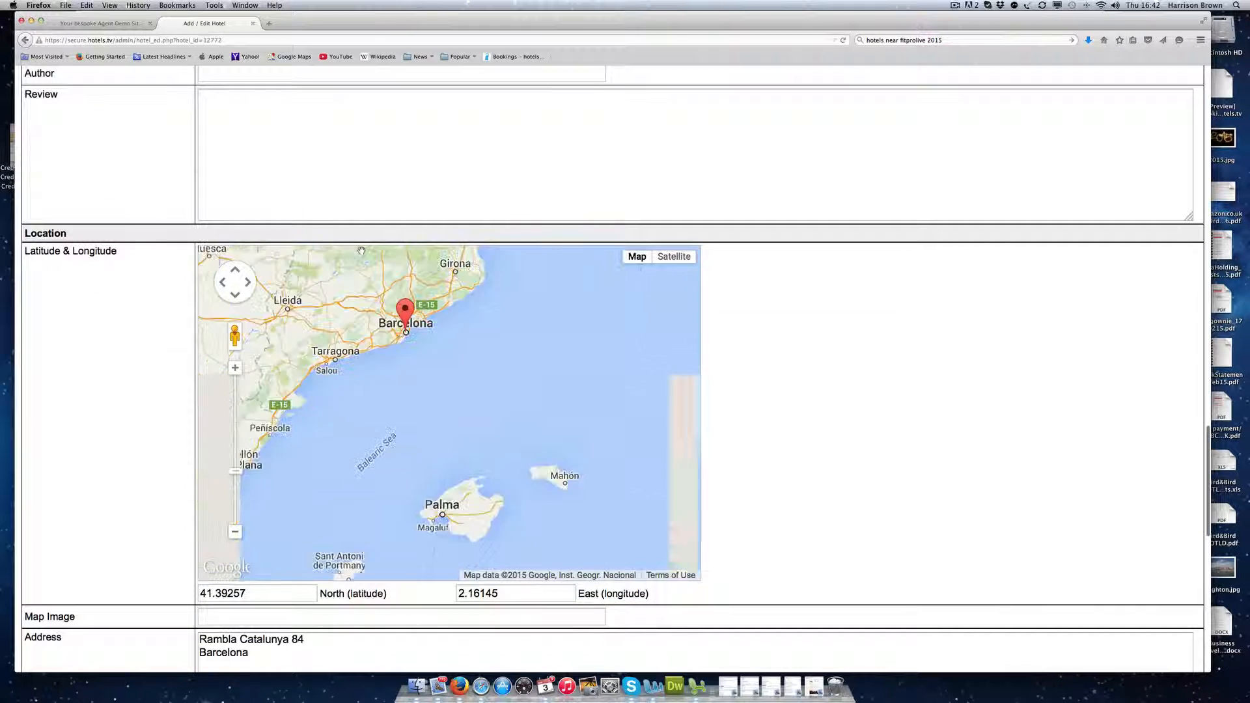
{"action": "scroll", "coordinate": [361, 250], "scroll_direction": "down", "scroll_amount": 2}
{"action": "scroll", "coordinate": [167, 330], "scroll_direction": "down", "scroll_amount": 12}
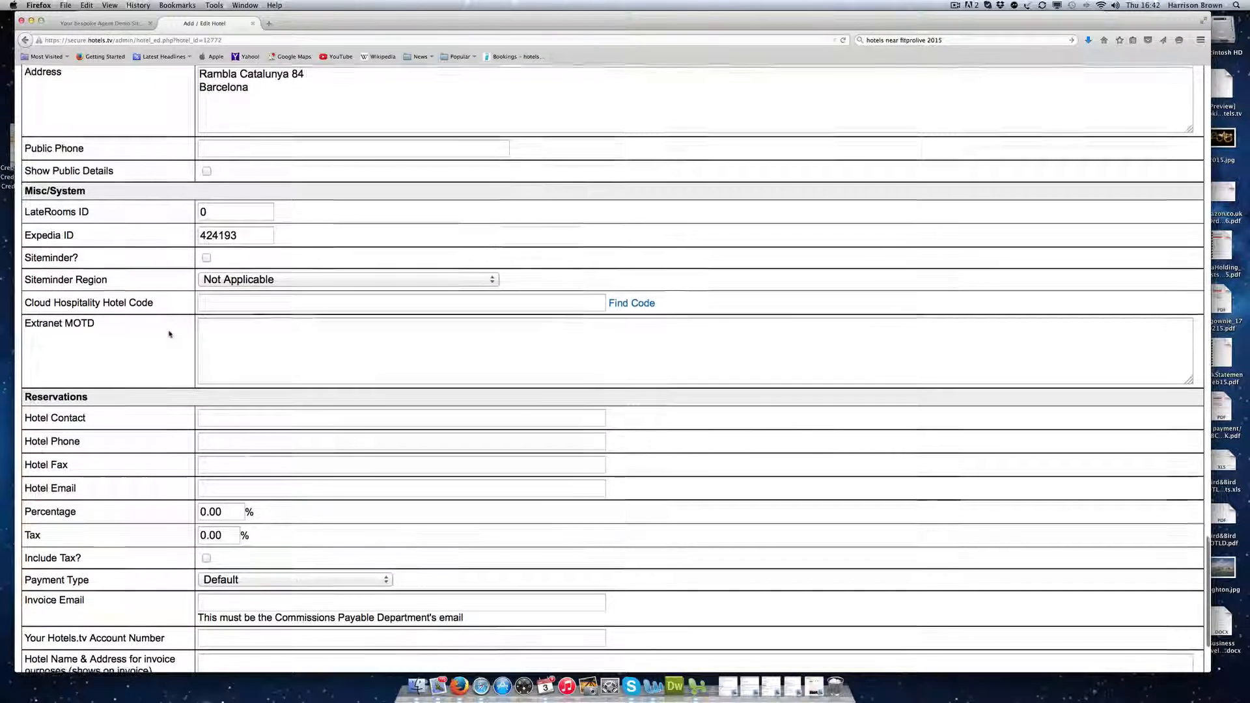
{"action": "scroll", "coordinate": [169, 334], "scroll_direction": "down", "scroll_amount": 3}
Step: Enter the hotel's reservations e-mail address, tick Activate Hotel, and save the hotel
{"action": "left_click", "coordinate": [254, 366]}
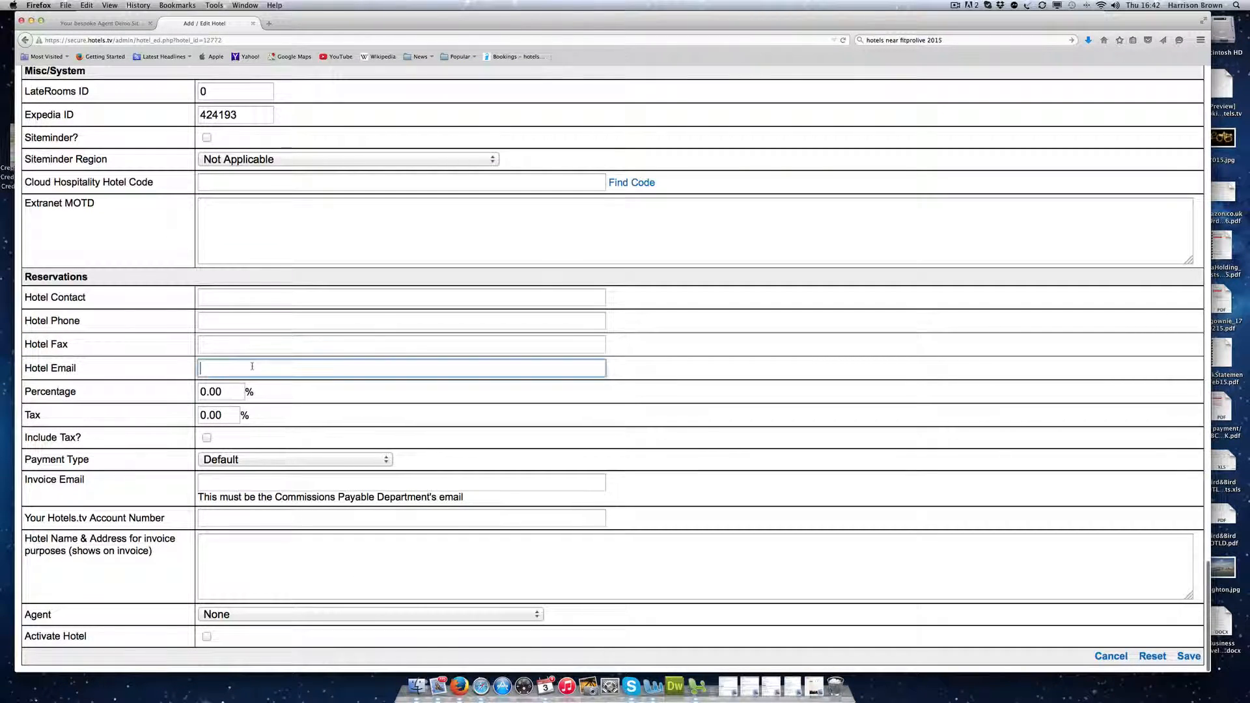
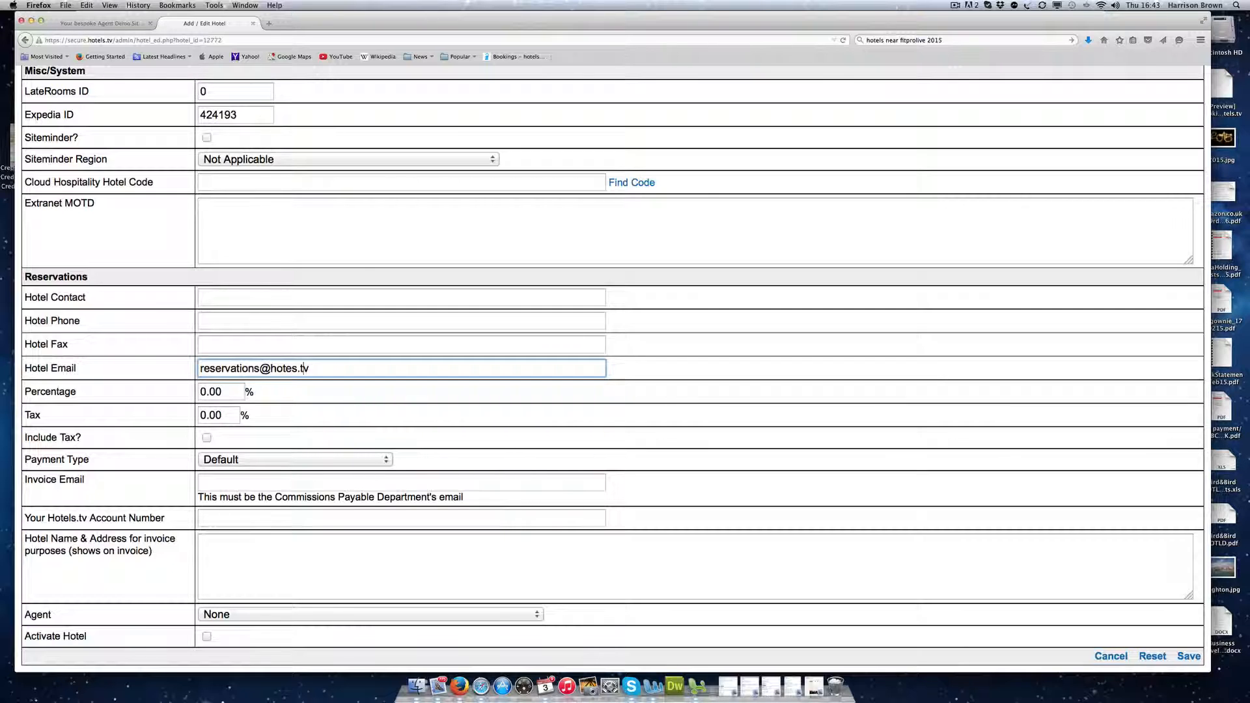
{"action": "type", "text": "l"}
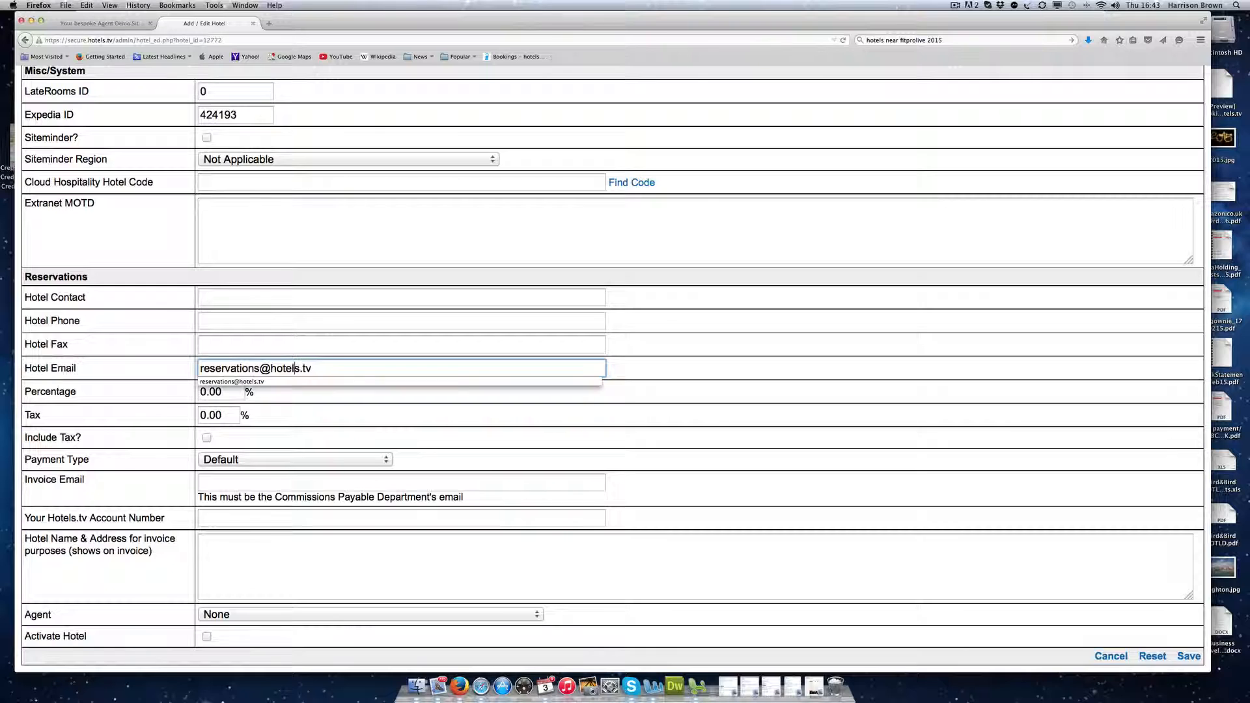
{"action": "key", "text": "Down"}
{"action": "key", "text": "Return"}
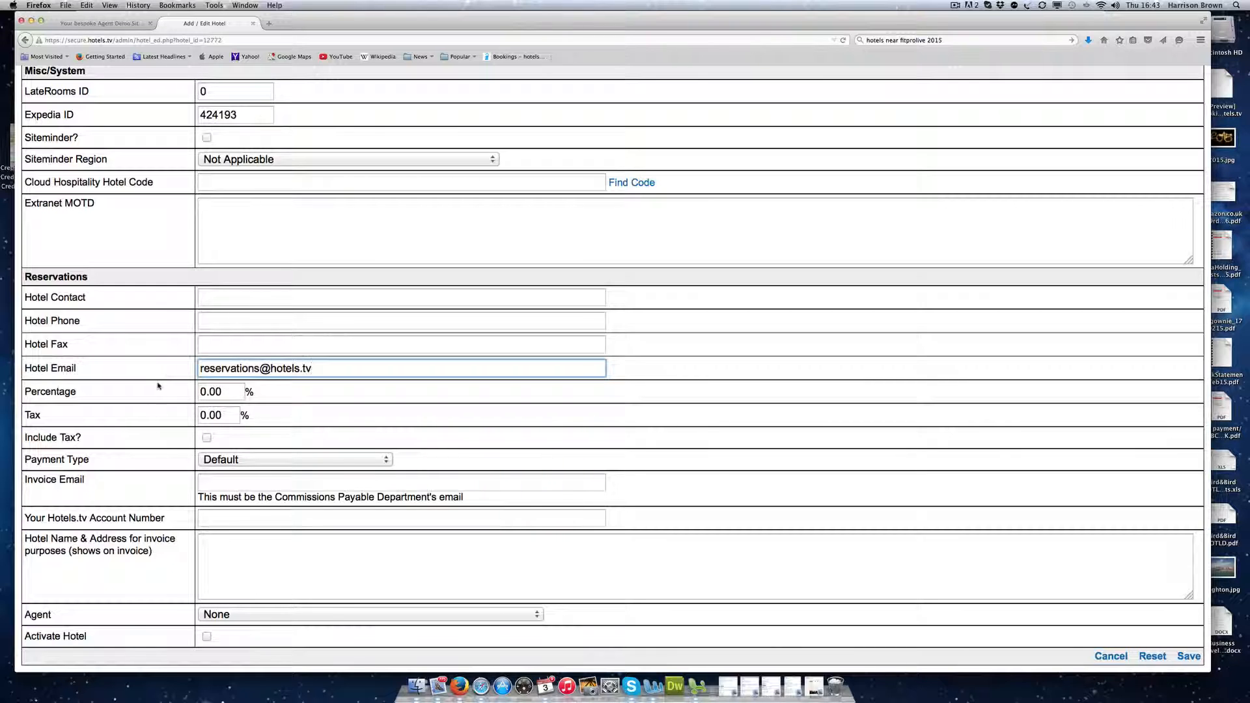
{"action": "left_click_drag", "start_coordinate": [200, 393], "coordinate": [229, 391]}
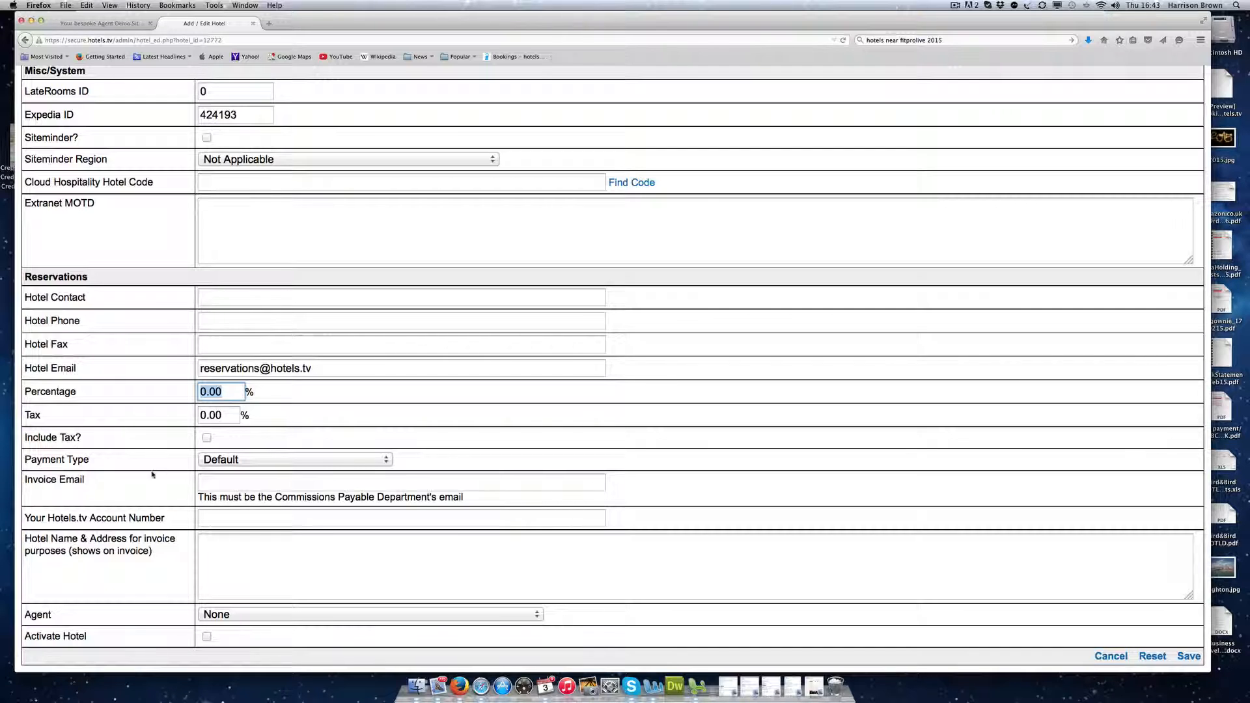
{"action": "left_click", "coordinate": [168, 454]}
{"action": "left_click", "coordinate": [207, 635]}
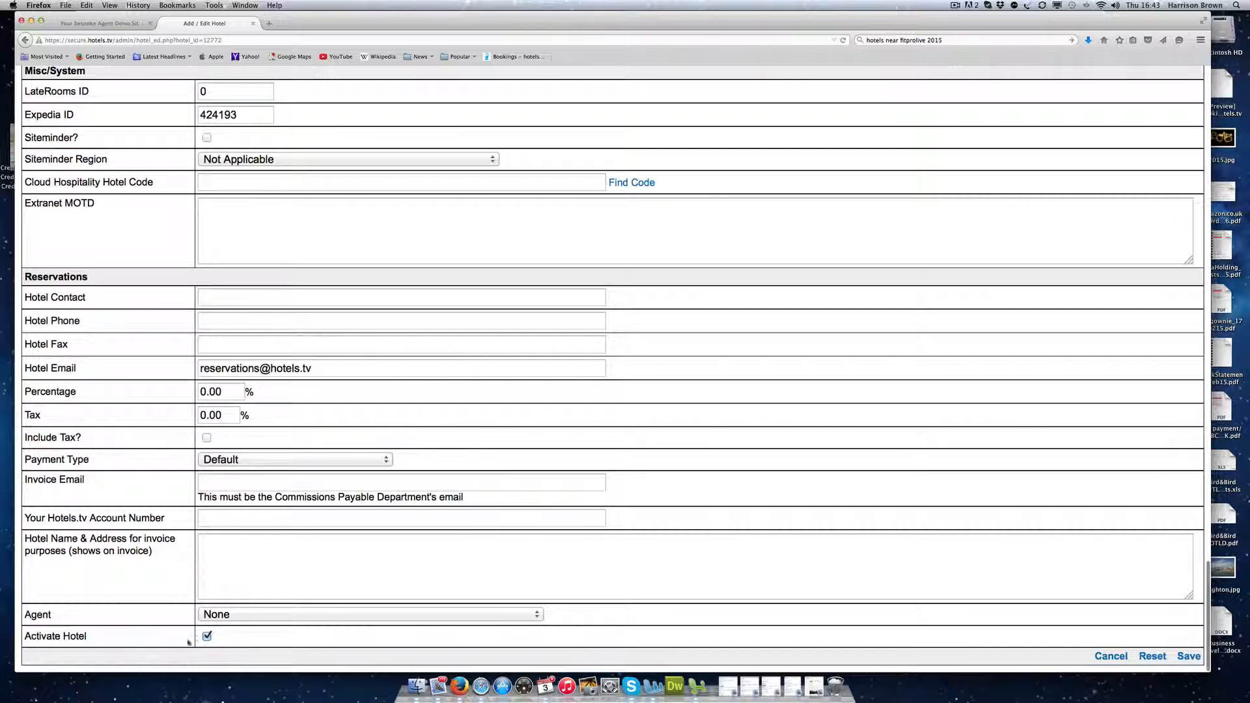
{"action": "left_click_drag", "start_coordinate": [155, 639], "coordinate": [13, 634]}
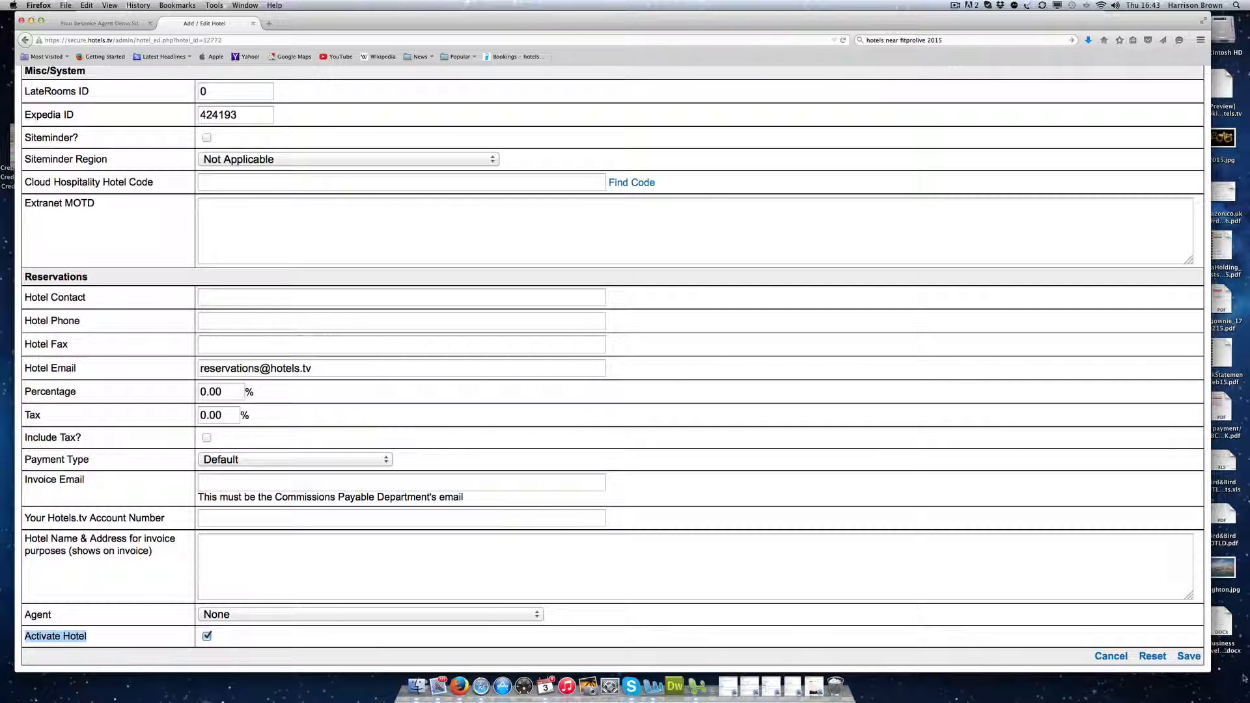
{"action": "left_click", "coordinate": [1190, 657]}
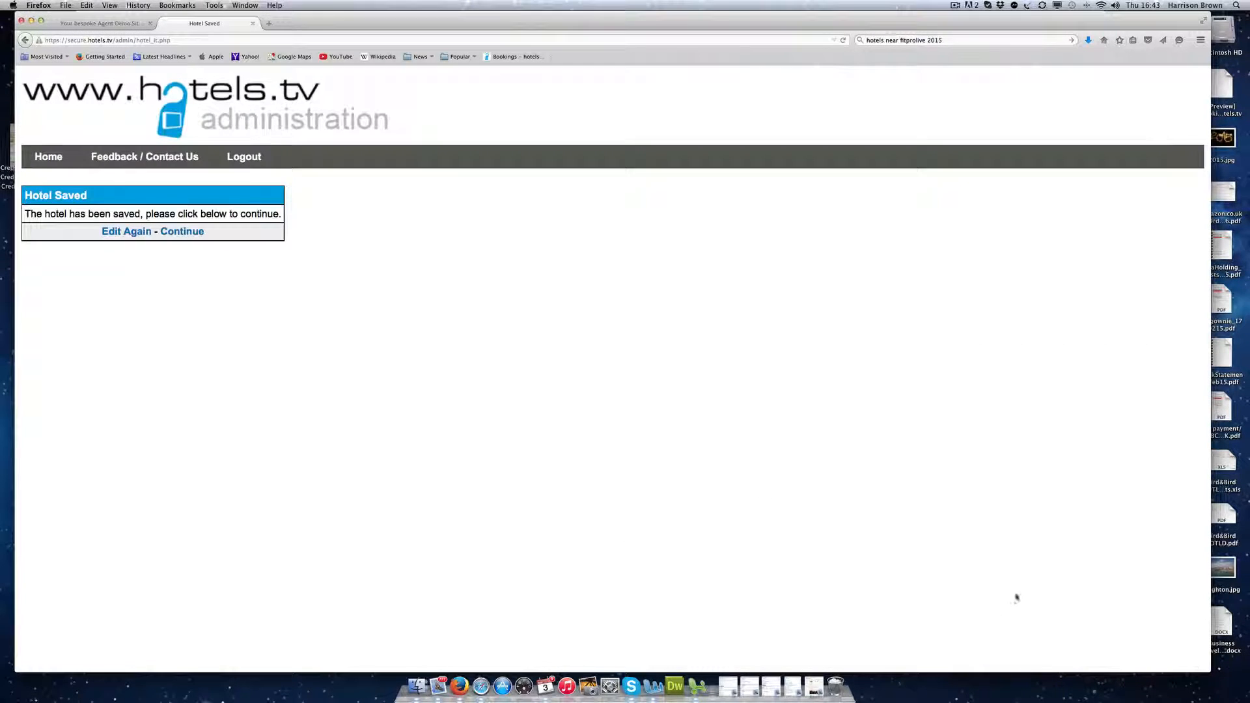
Step: Open the list of all hotels on the public Agent Demo Site
{"action": "left_click", "coordinate": [186, 232]}
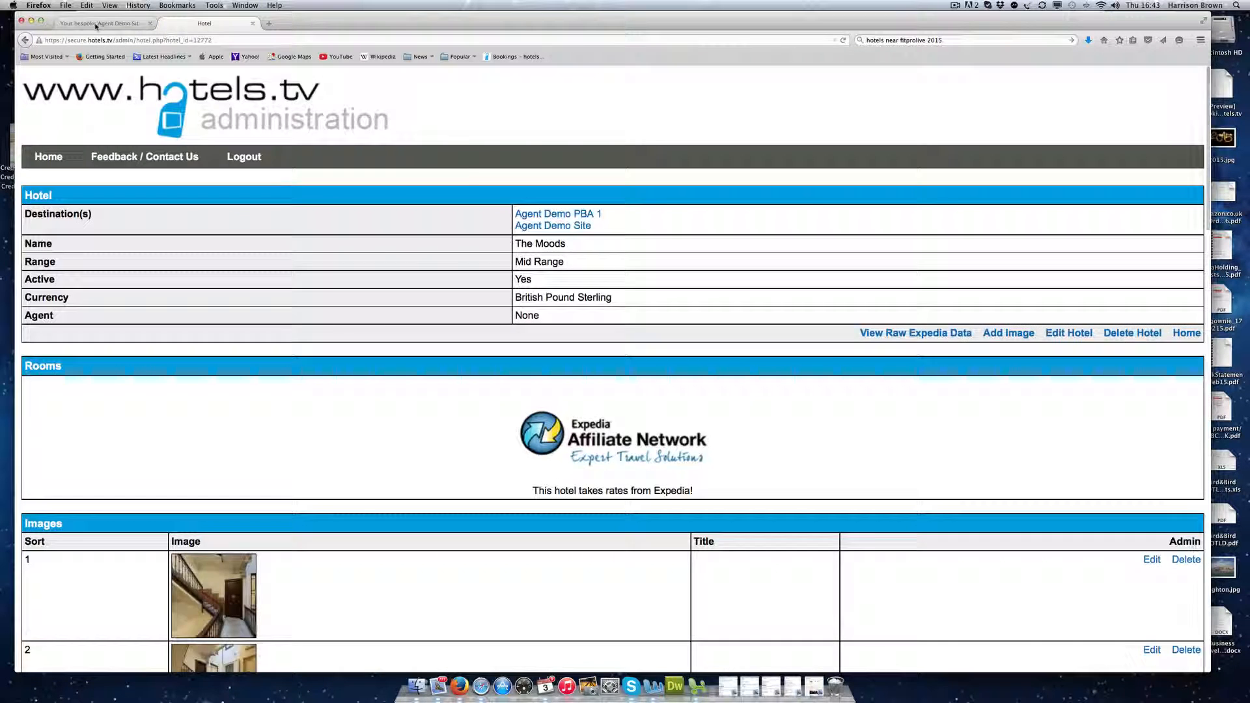
{"action": "left_click", "coordinate": [95, 24]}
{"action": "left_click", "coordinate": [193, 24]}
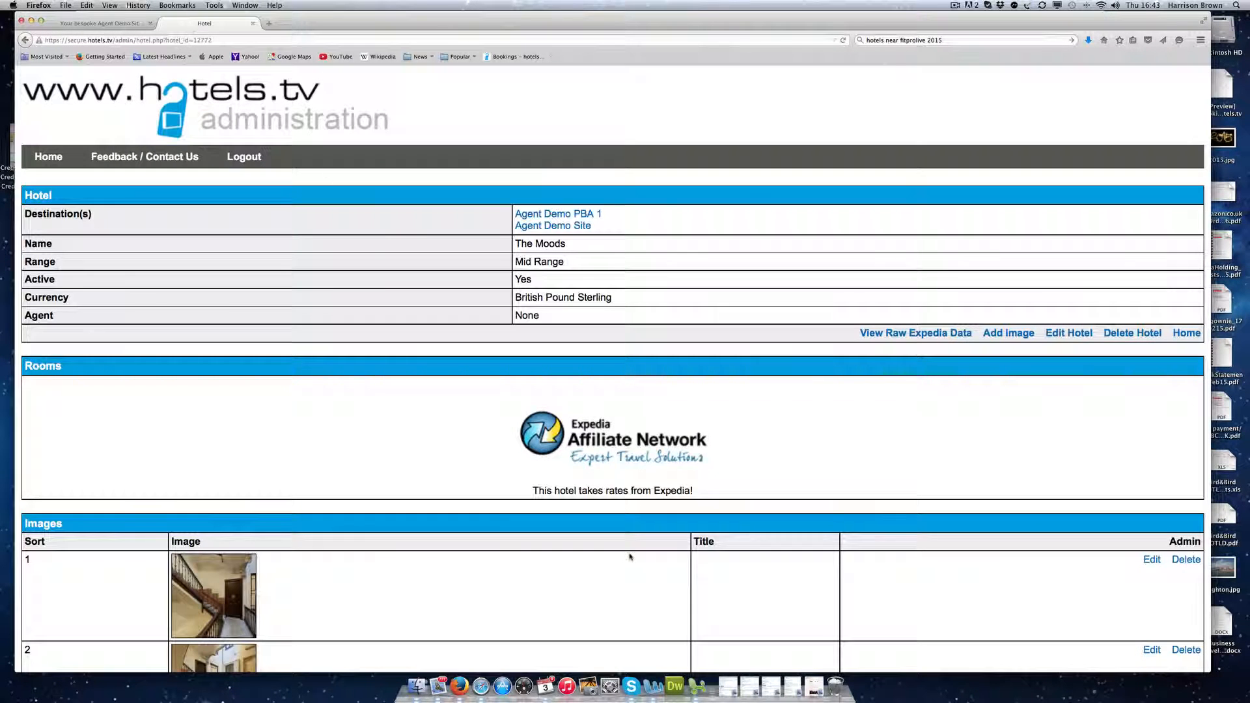
{"action": "scroll", "coordinate": [703, 459], "scroll_direction": "down", "scroll_amount": 3}
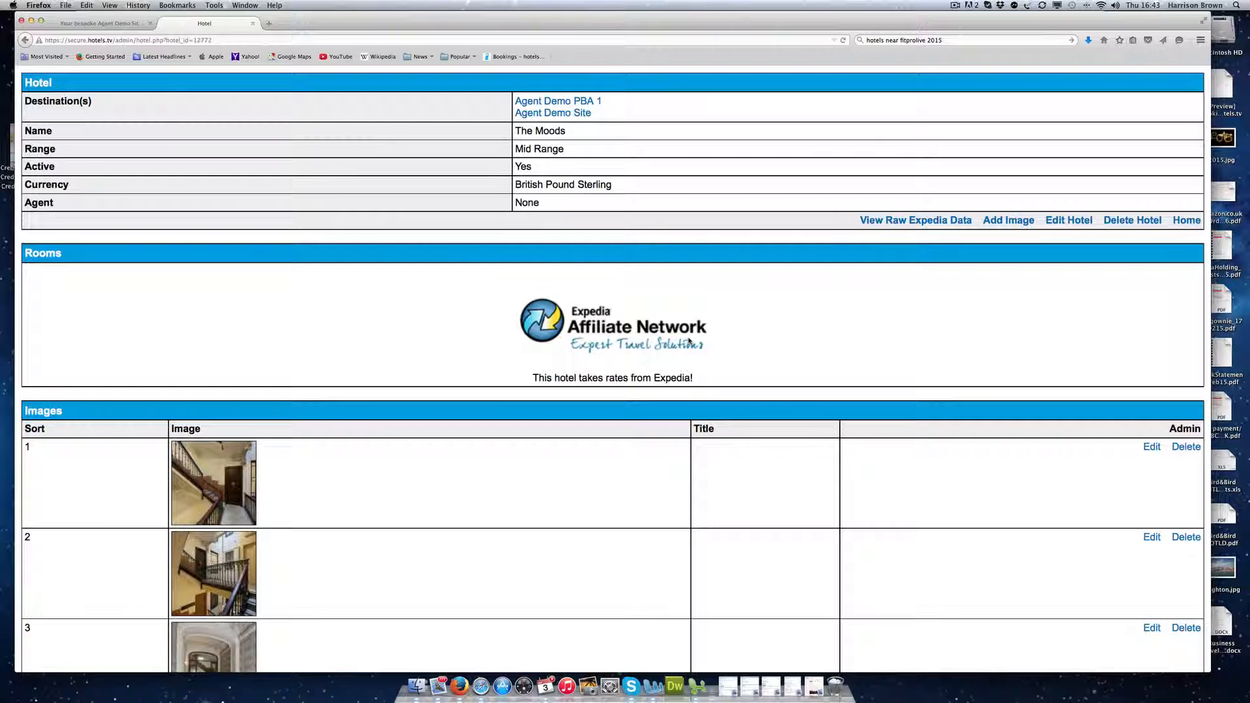
{"action": "left_click", "coordinate": [75, 24]}
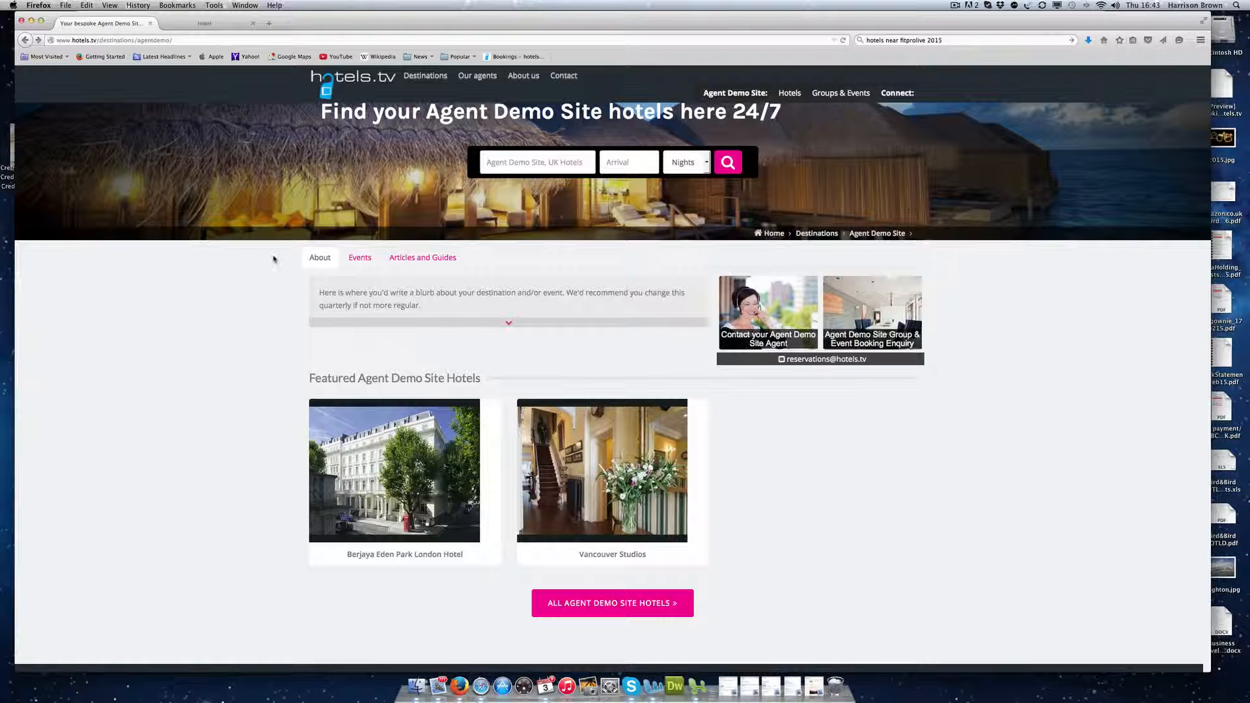
{"action": "left_click", "coordinate": [608, 602]}
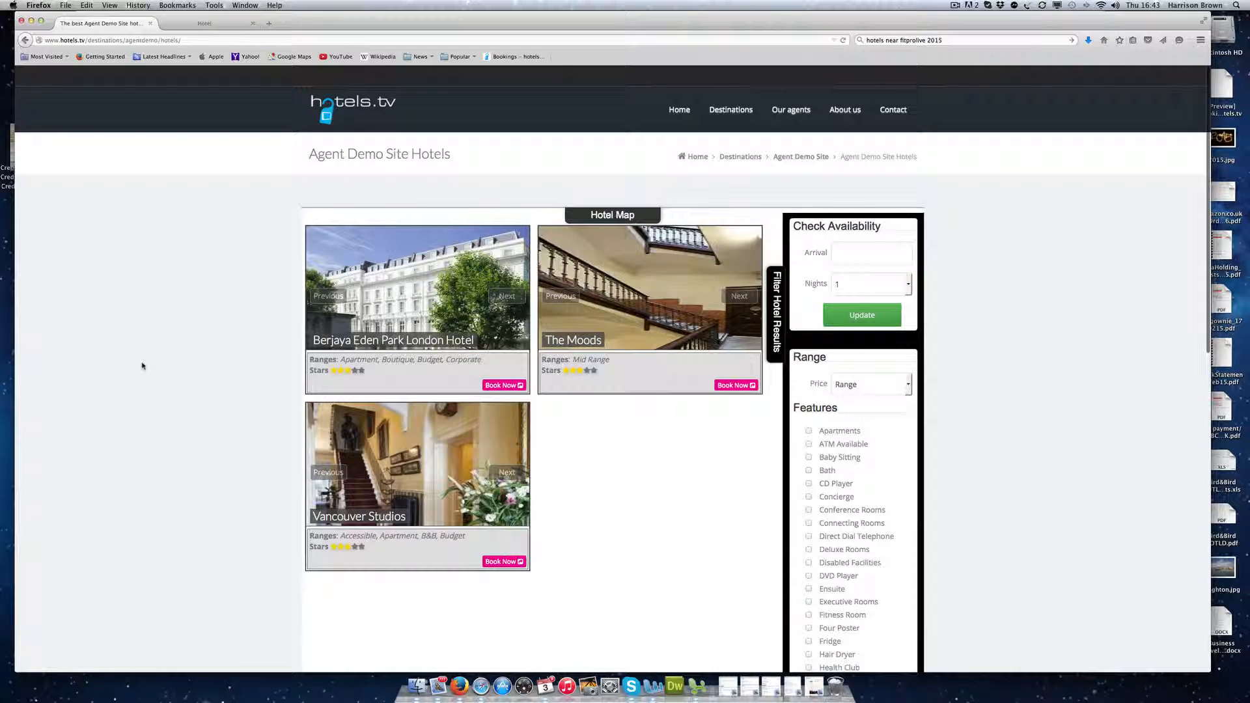
{"action": "scroll", "coordinate": [143, 374], "scroll_direction": "down", "scroll_amount": 3}
{"action": "scroll", "coordinate": [147, 366], "scroll_direction": "up", "scroll_amount": 3}
Step: Open The Moods' public page and browse its Features, Map and About sections
{"action": "left_click", "coordinate": [635, 258]}
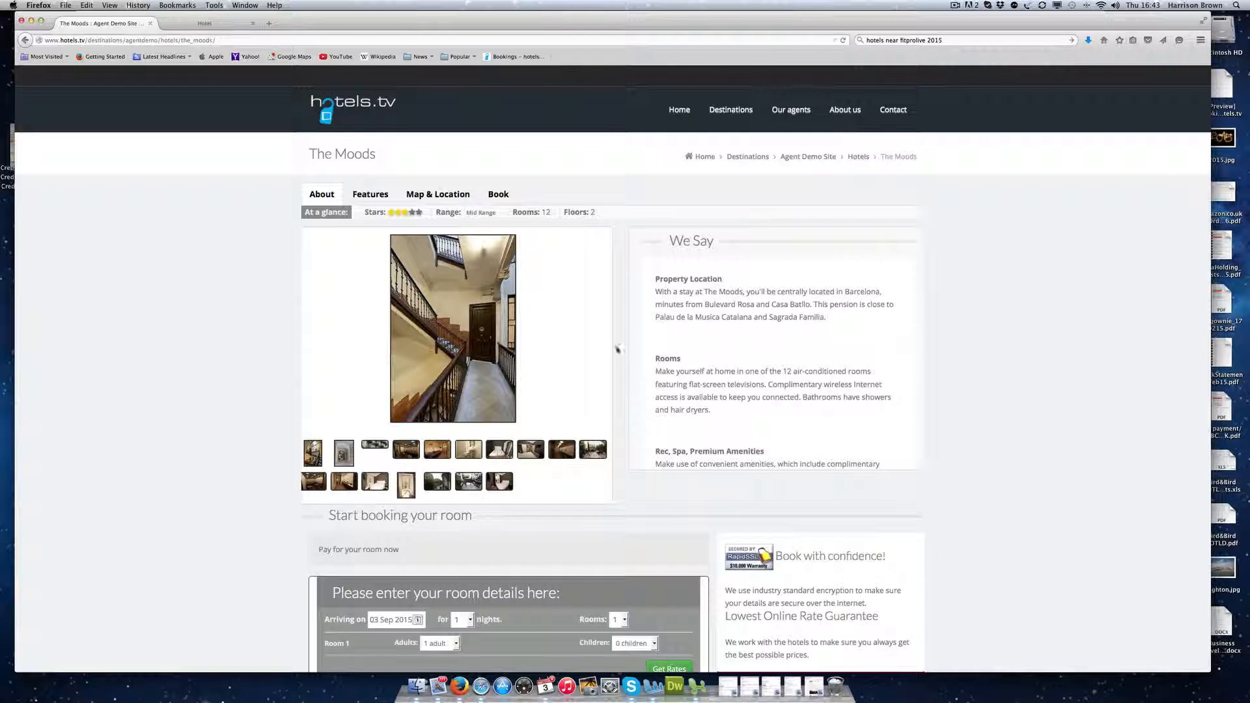
{"action": "left_click", "coordinate": [371, 195]}
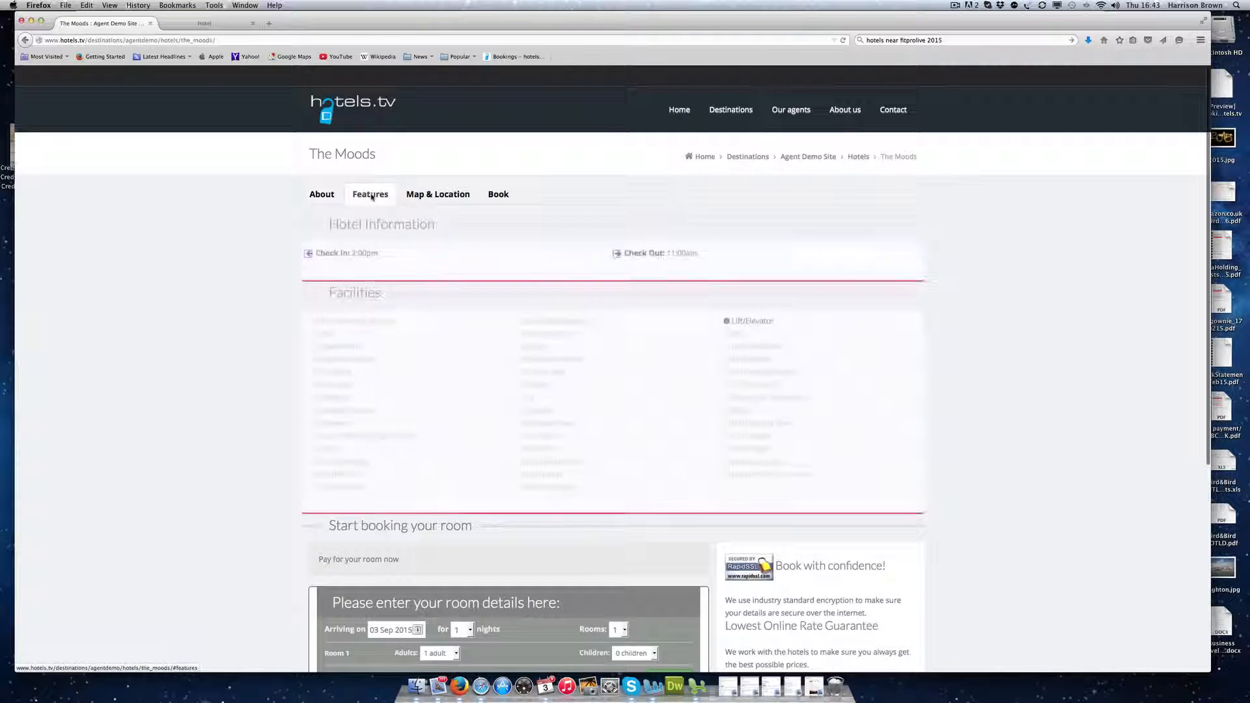
{"action": "left_click", "coordinate": [450, 195]}
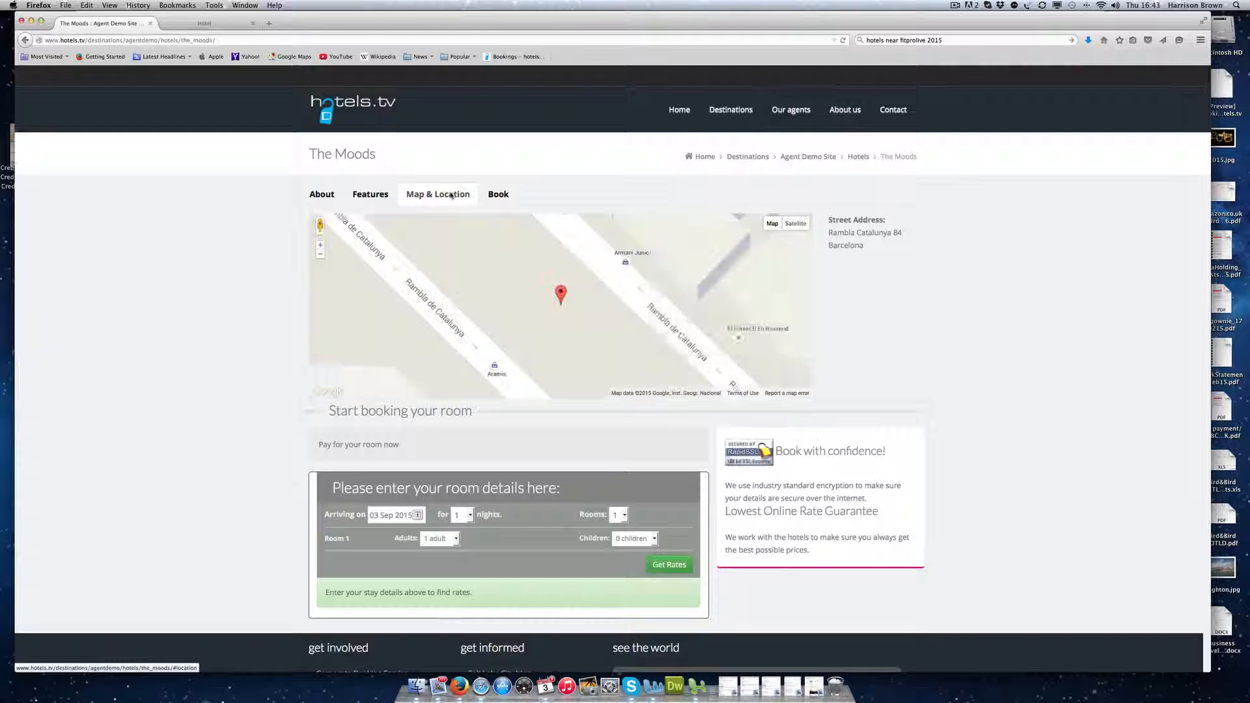
{"action": "left_click", "coordinate": [322, 195]}
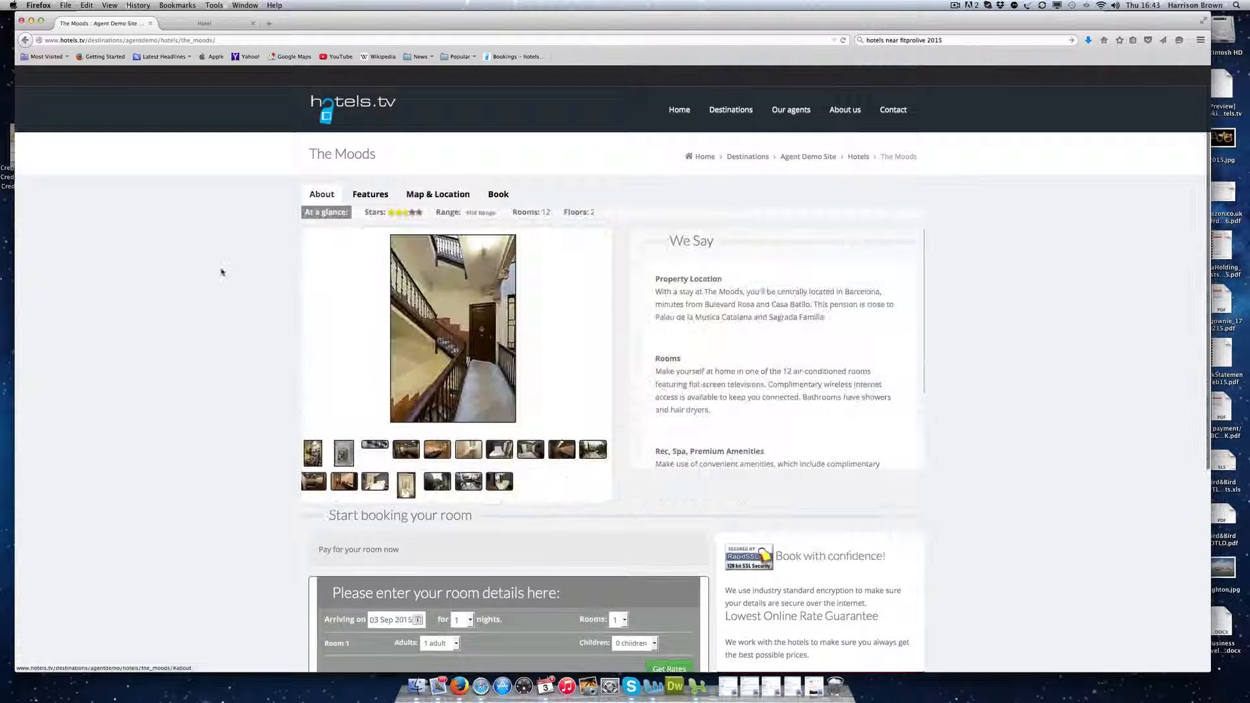
{"action": "scroll", "coordinate": [221, 273], "scroll_direction": "down", "scroll_amount": 5}
Step: Get rates for a 17 September 2015 arrival and book the £115.84 Double Room, Terrace rate
{"action": "left_click", "coordinate": [376, 327]}
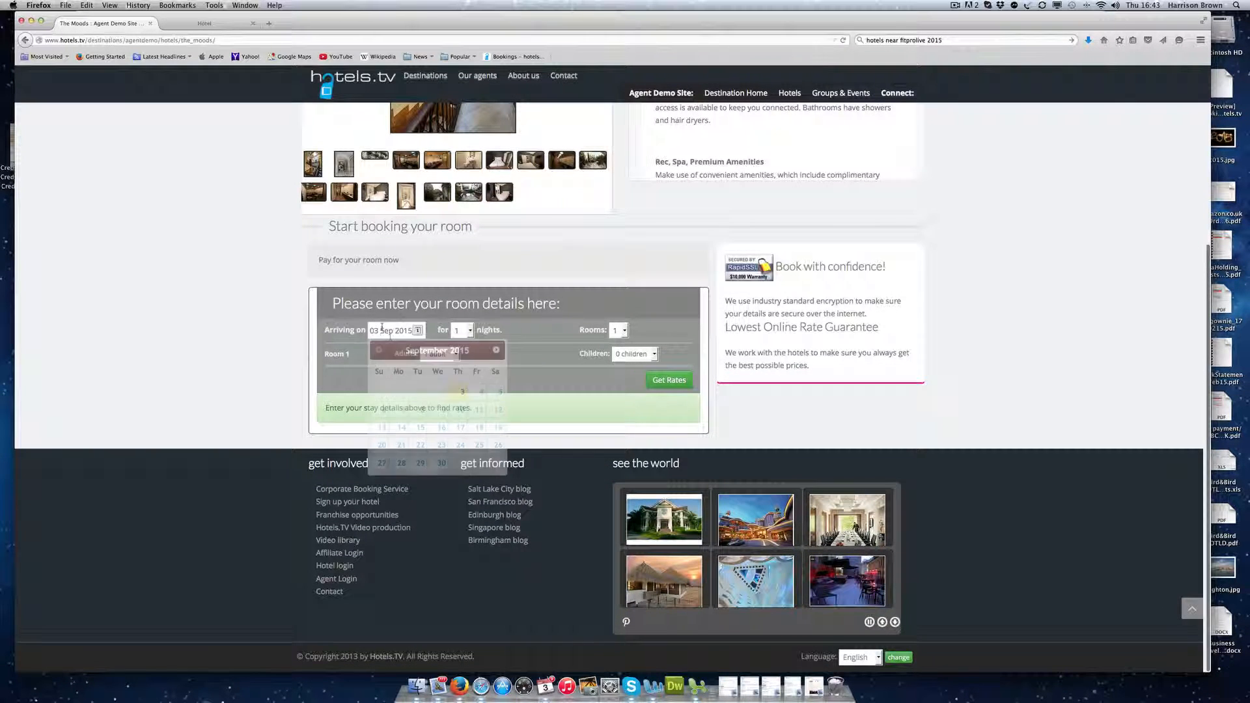
{"action": "left_click", "coordinate": [462, 427]}
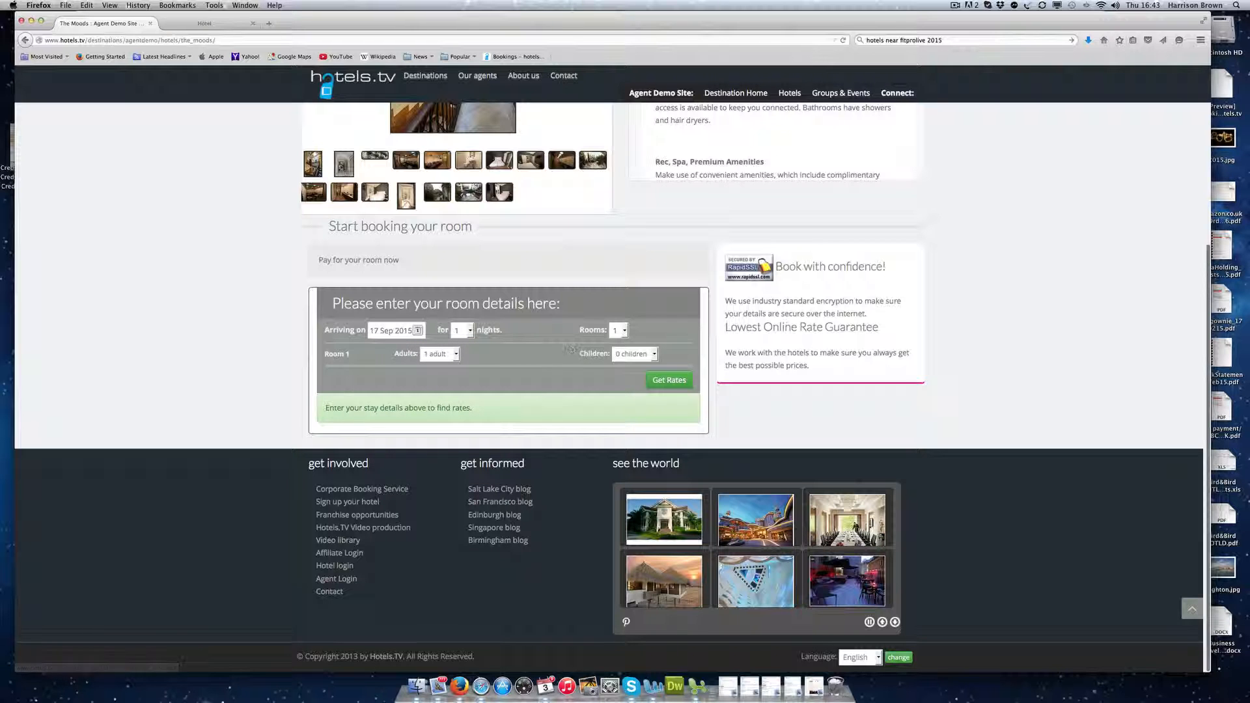
{"action": "left_click", "coordinate": [666, 382]}
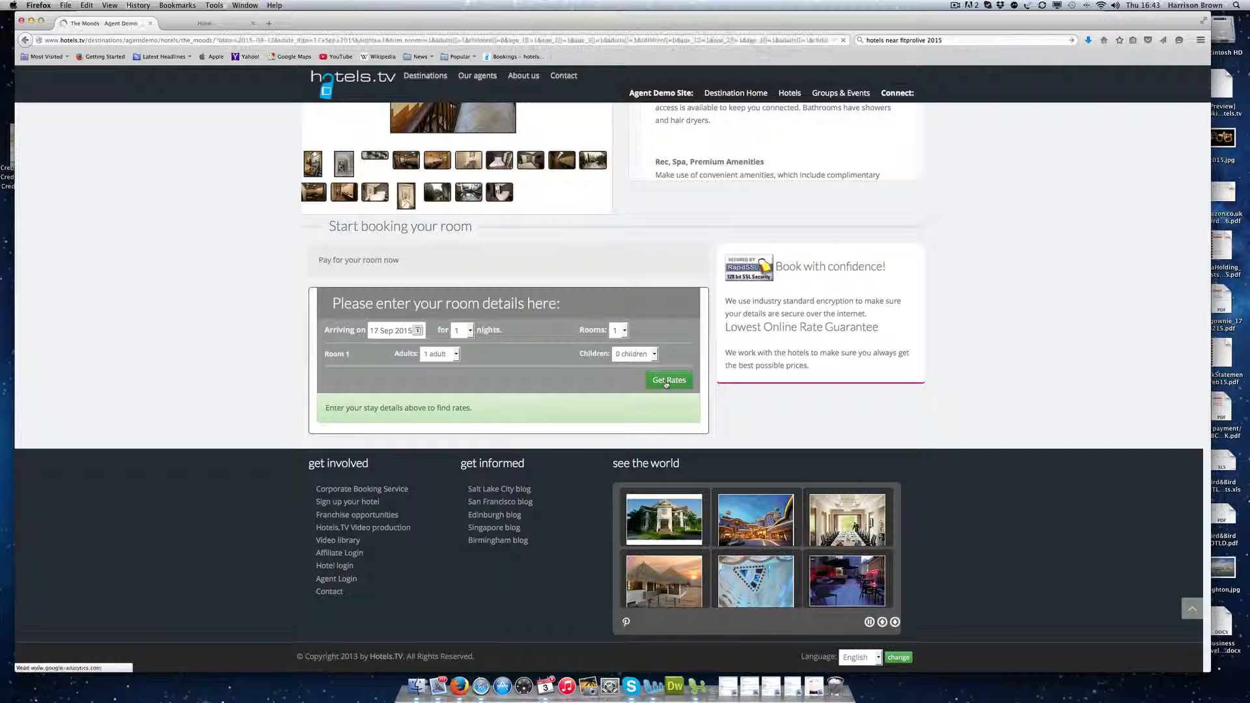
{"action": "scroll", "coordinate": [187, 358], "scroll_direction": "down", "scroll_amount": 3}
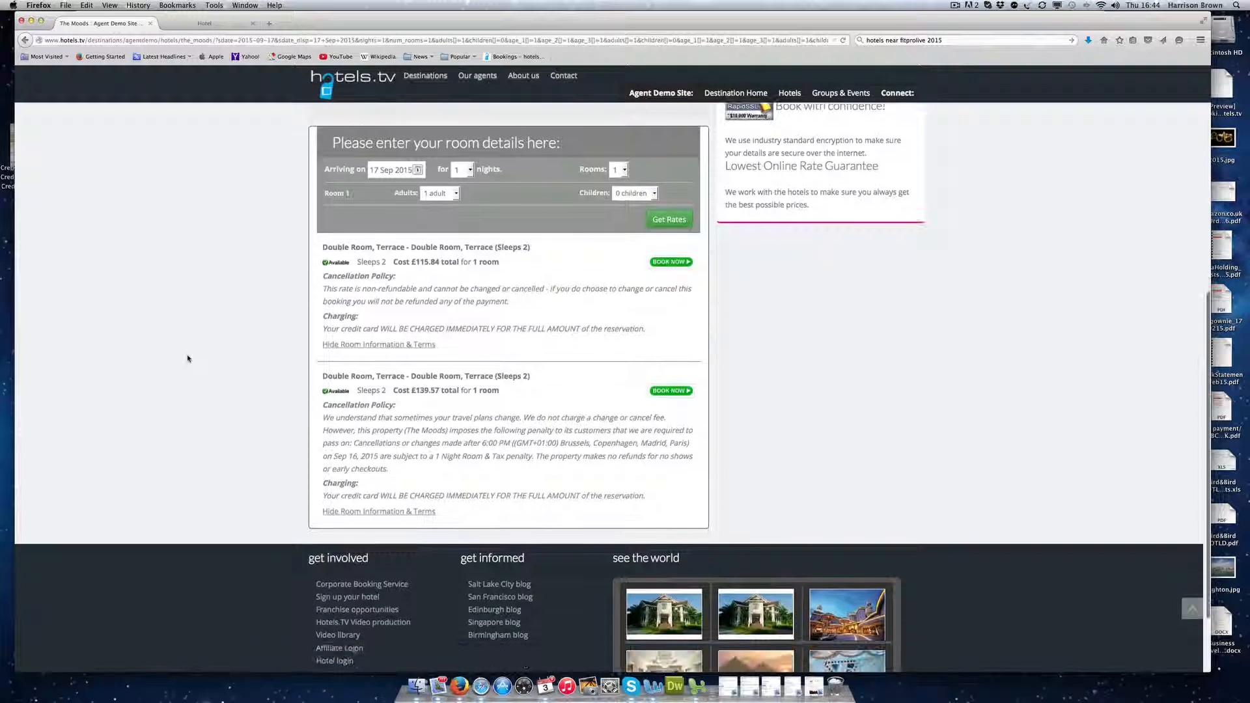
{"action": "left_click_drag", "start_coordinate": [394, 258], "coordinate": [644, 307]}
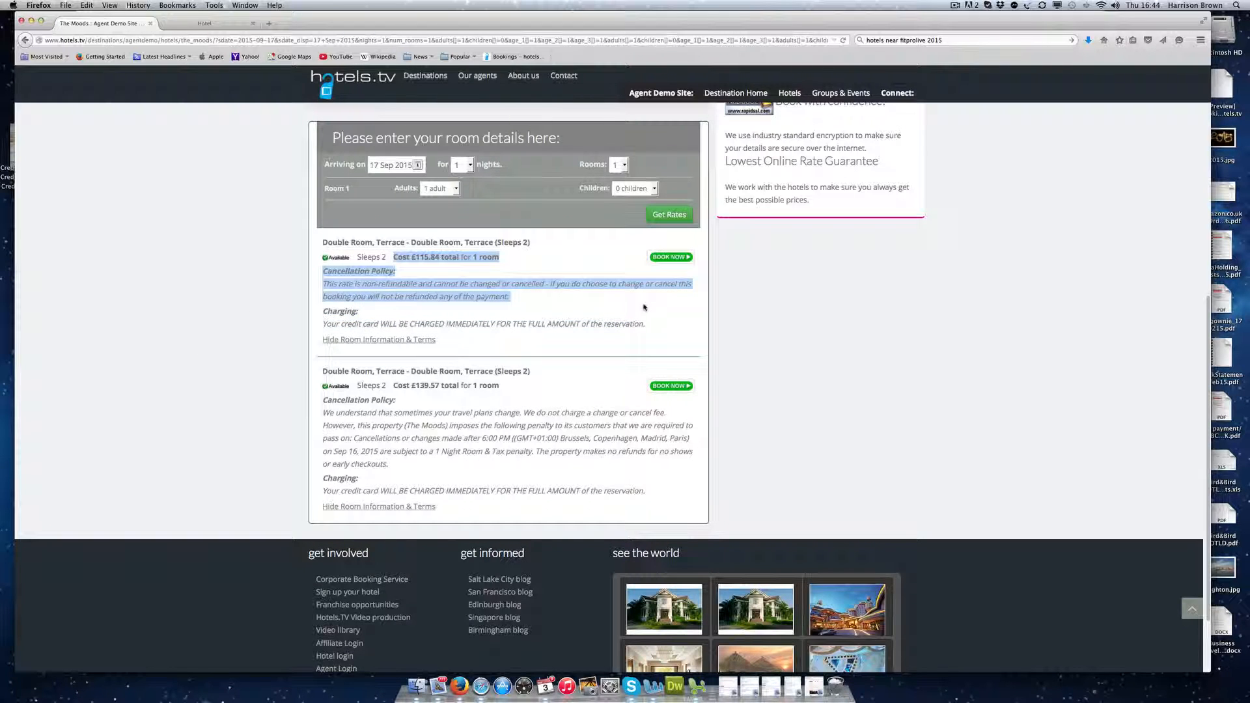
{"action": "left_click", "coordinate": [560, 296]}
{"action": "left_click", "coordinate": [666, 258]}
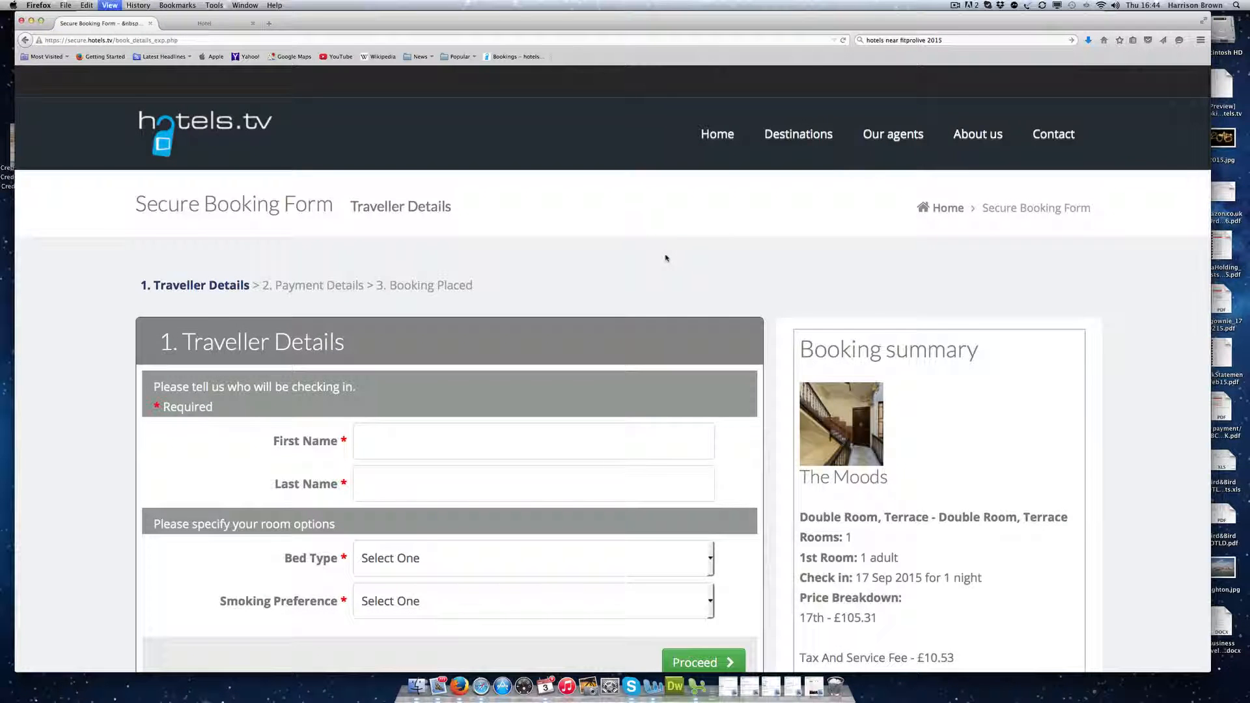
Step: Review the booking form, go back to the rates, and return to the hotel's admin page
{"action": "key", "text": "ctrl+minus"}
{"action": "key", "text": "ctrl+minus"}
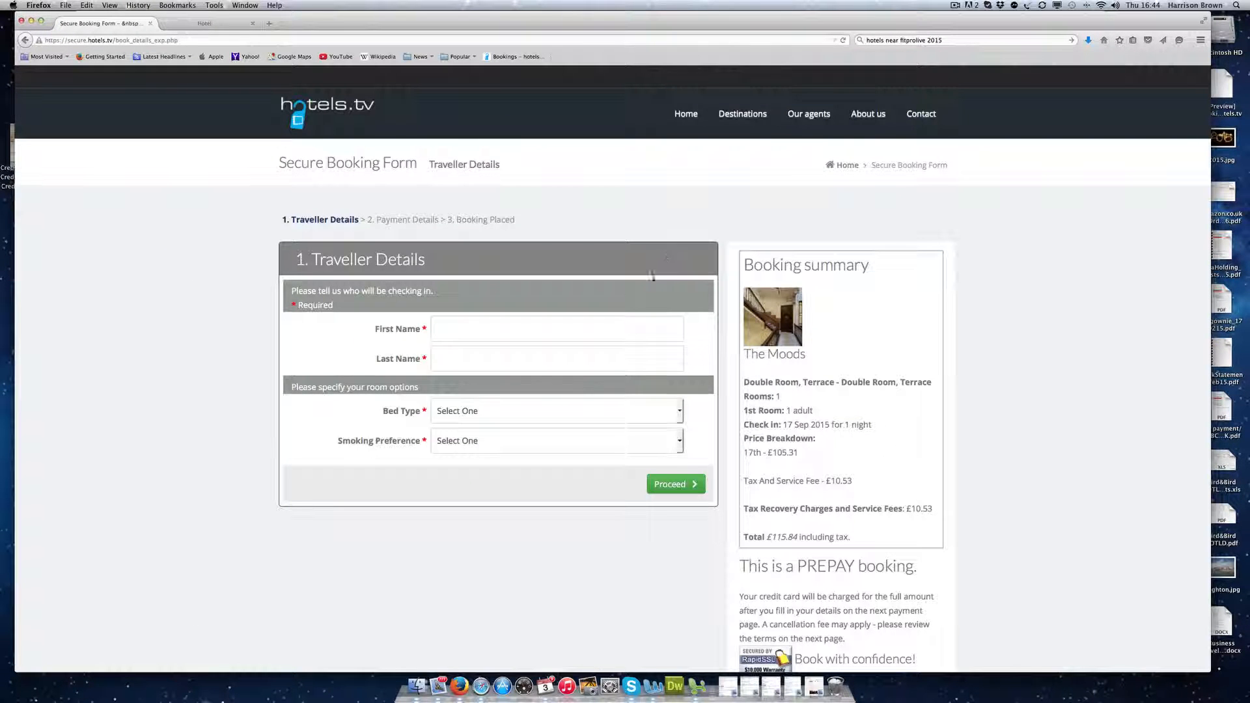
{"action": "scroll", "coordinate": [636, 303], "scroll_direction": "down", "scroll_amount": 3}
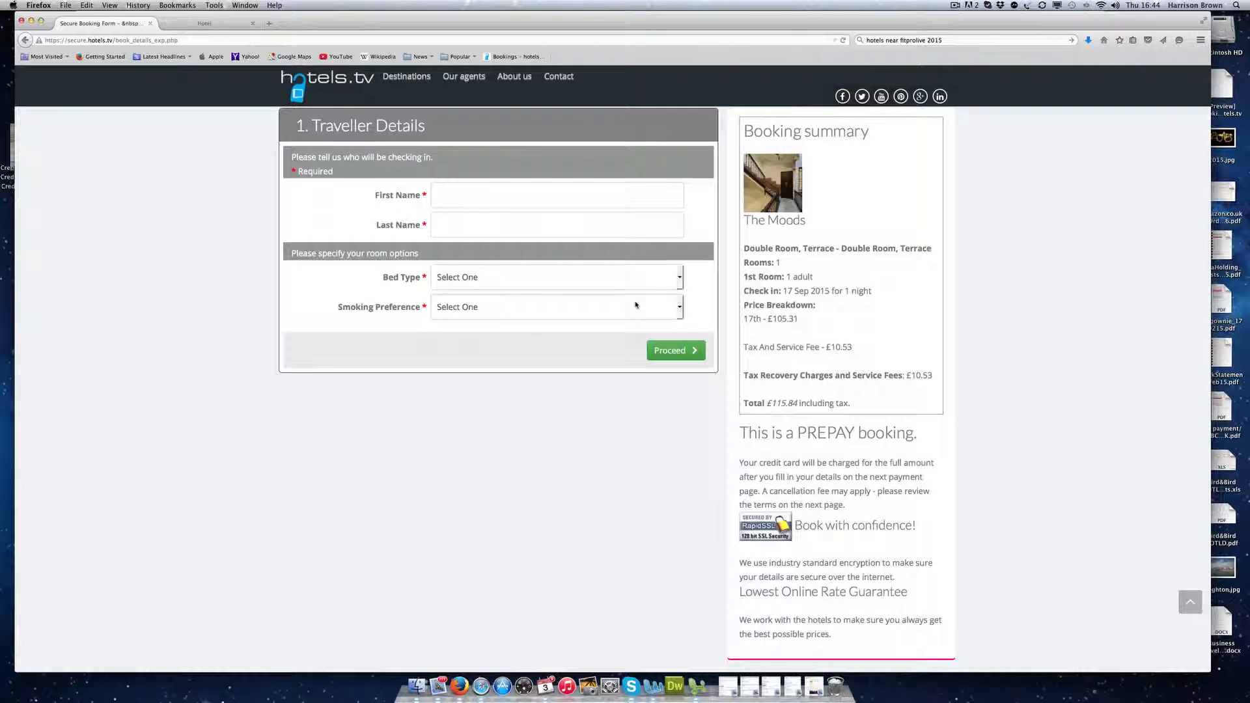
{"action": "scroll", "coordinate": [205, 189], "scroll_direction": "up", "scroll_amount": 3}
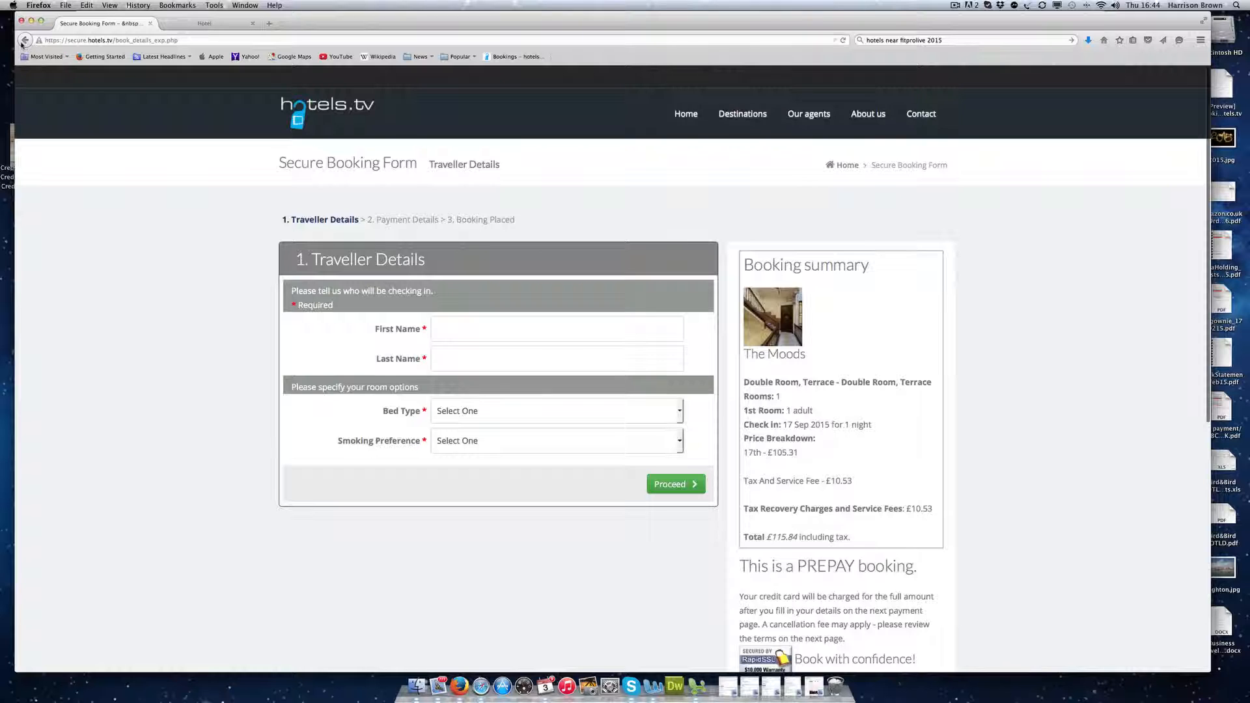
{"action": "left_click", "coordinate": [25, 39]}
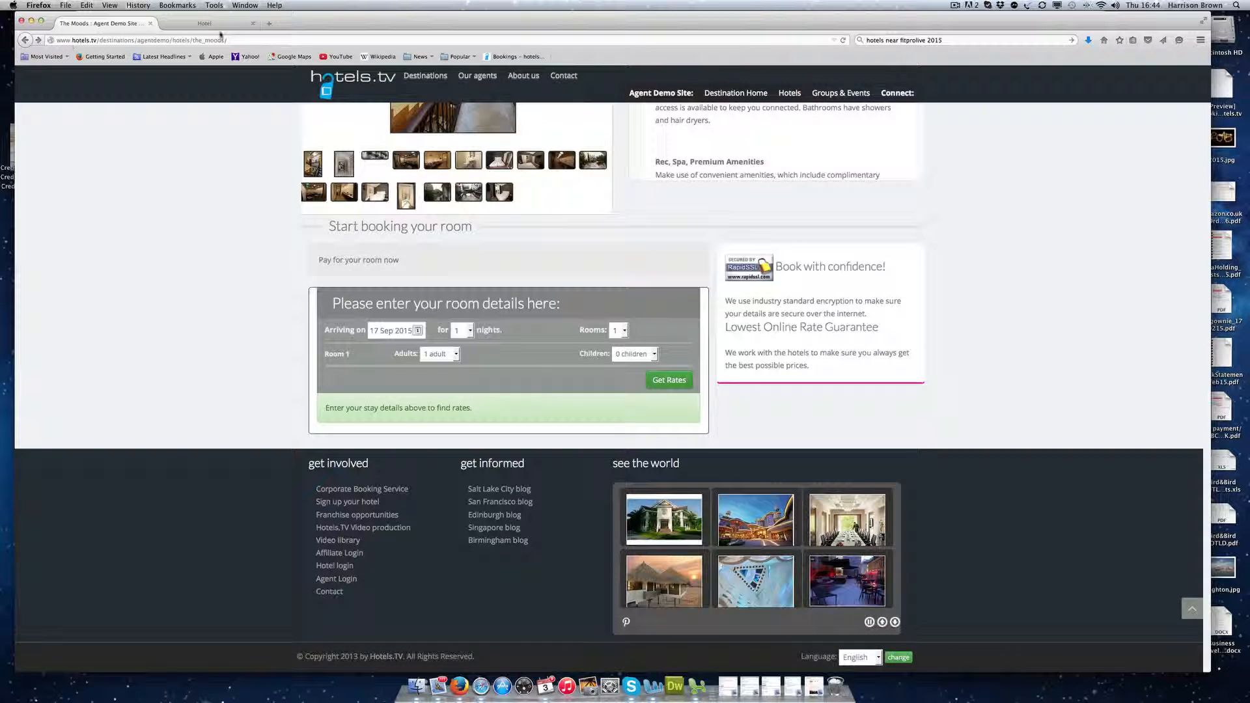
{"action": "left_click", "coordinate": [205, 23]}
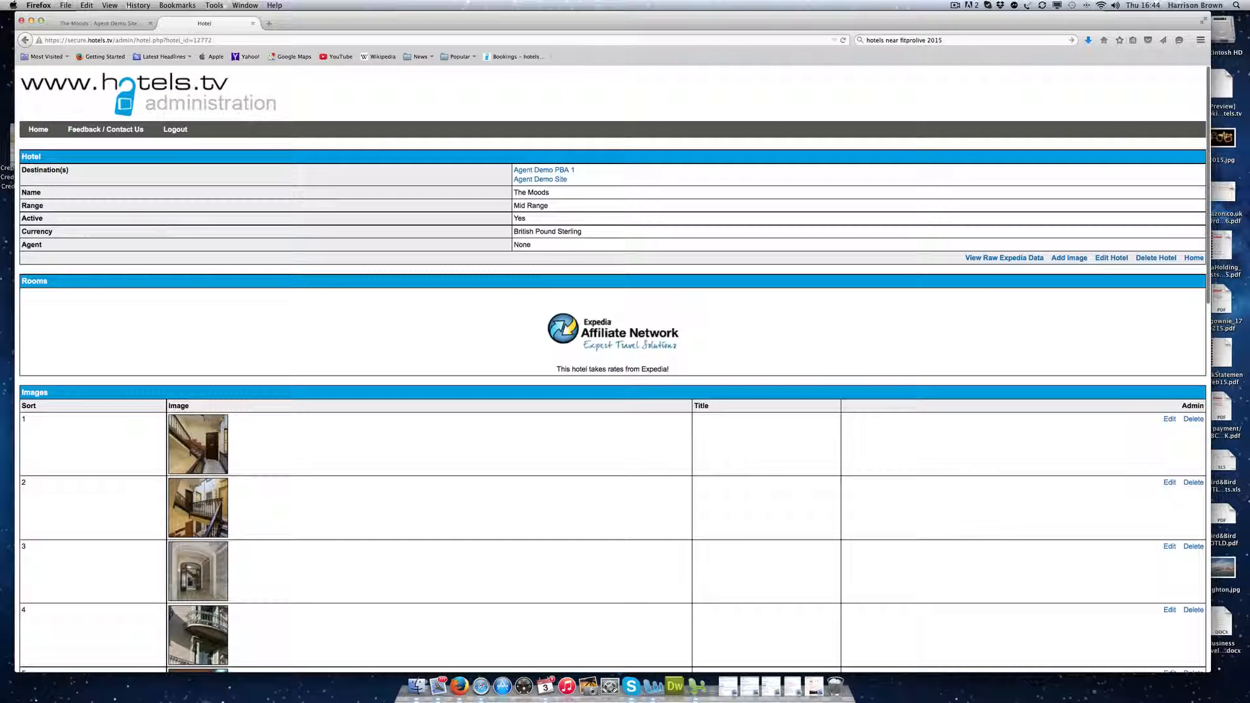
Step: Change The Moods' Expedia ID to 0 and save the hotel
{"action": "left_click", "coordinate": [1111, 258]}
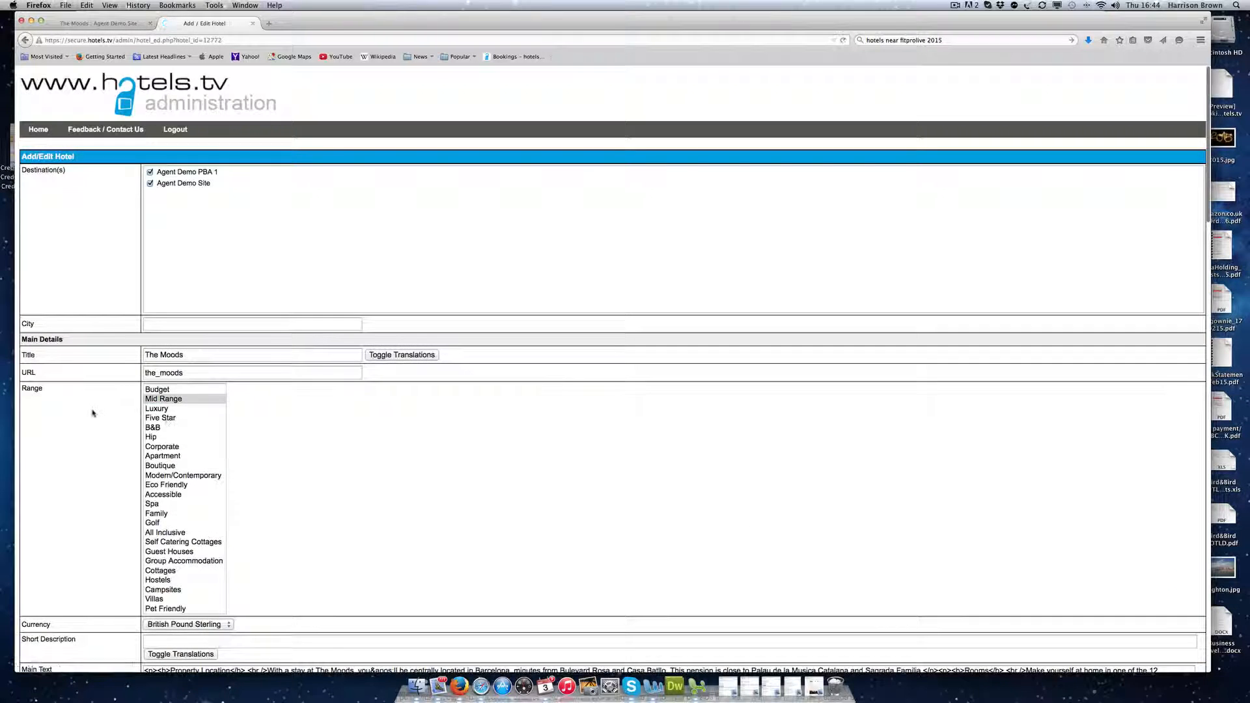
{"action": "scroll", "coordinate": [92, 412], "scroll_direction": "down", "scroll_amount": 20}
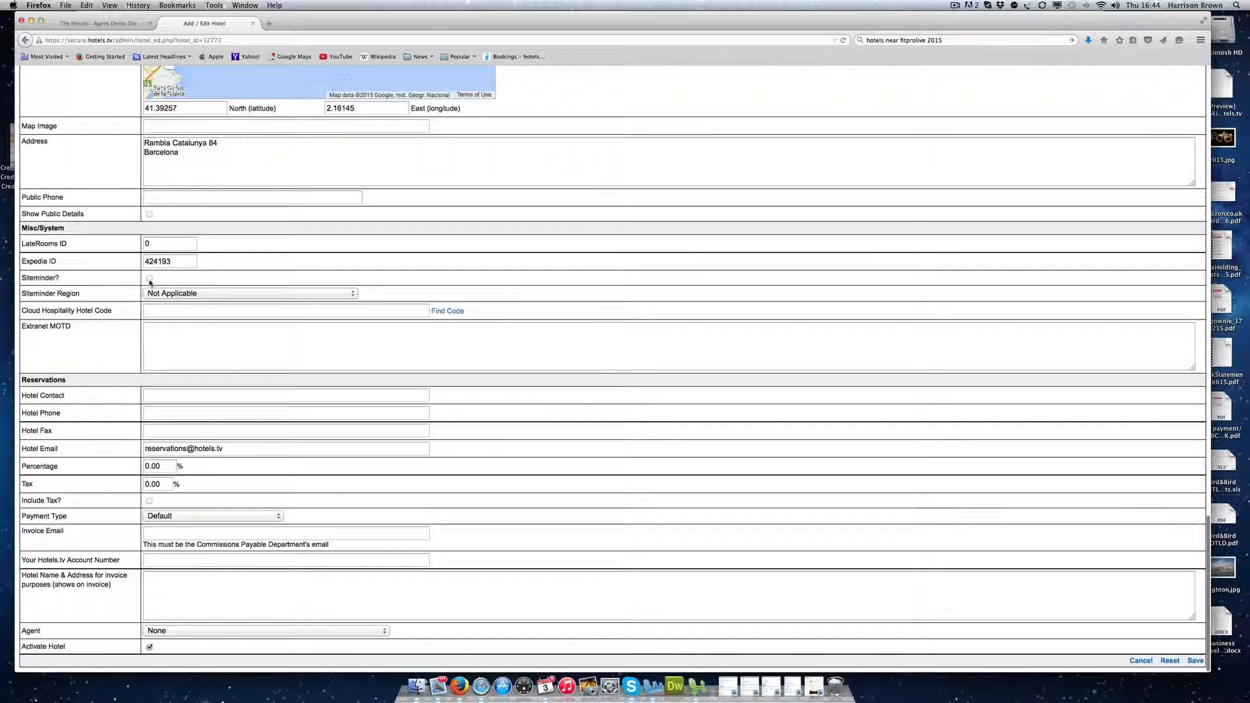
{"action": "double_click", "coordinate": [170, 261]}
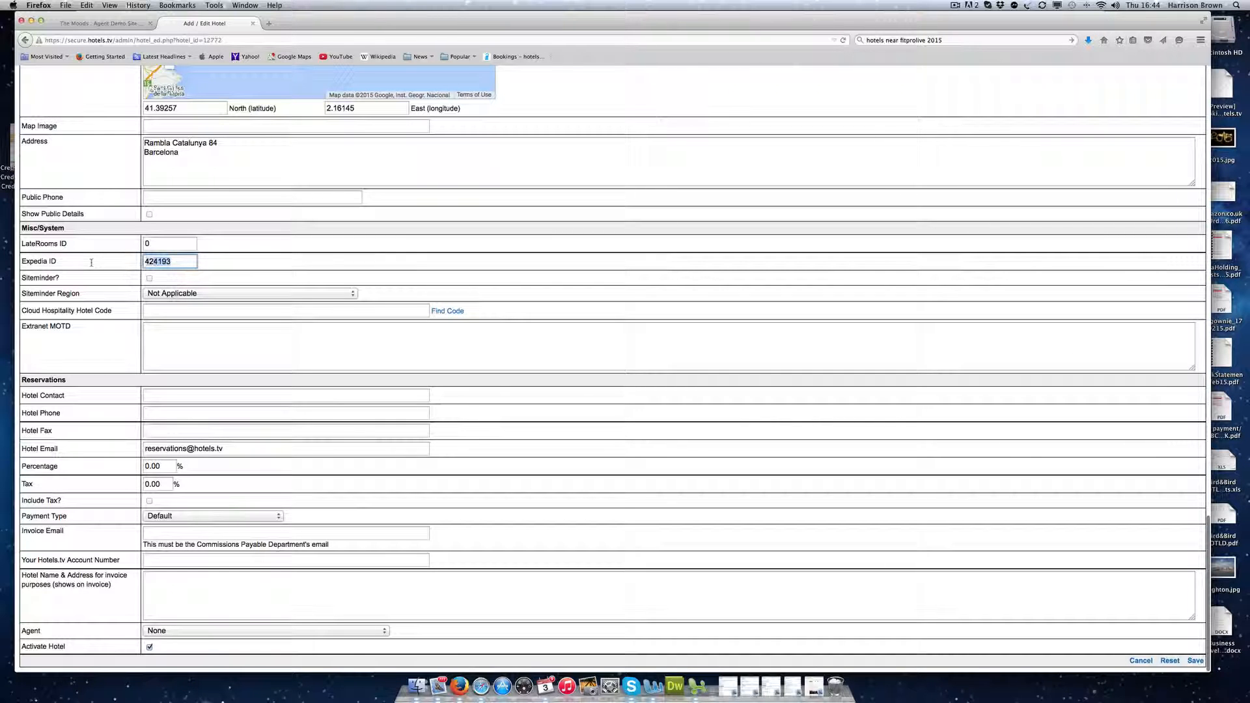
{"action": "key", "text": "BackSpace"}
{"action": "type", "text": "0"}
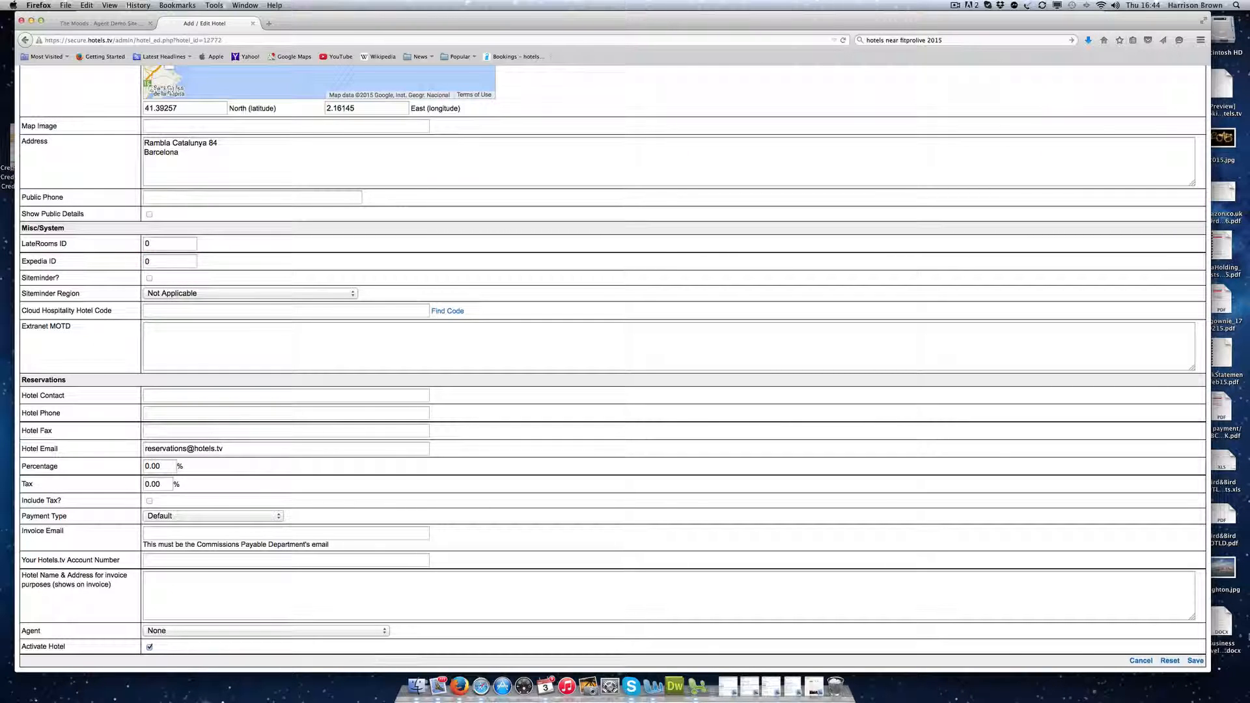
{"action": "left_click", "coordinate": [1195, 660]}
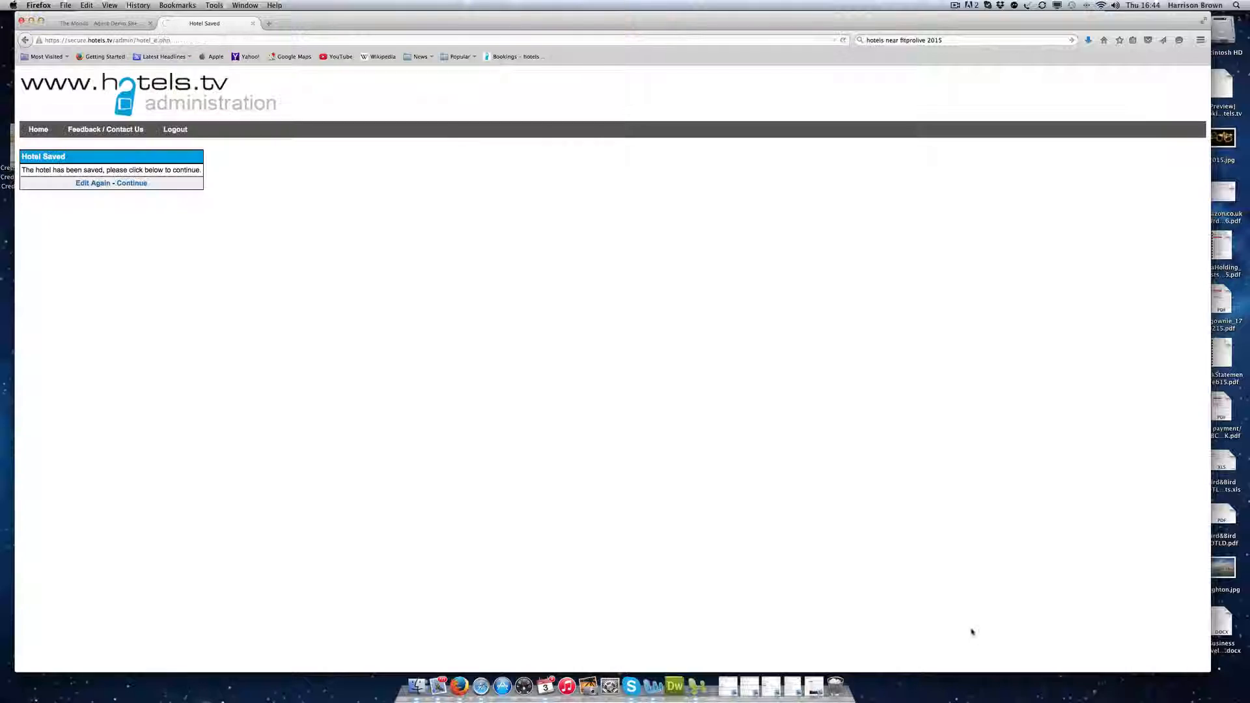
{"action": "left_click", "coordinate": [146, 186]}
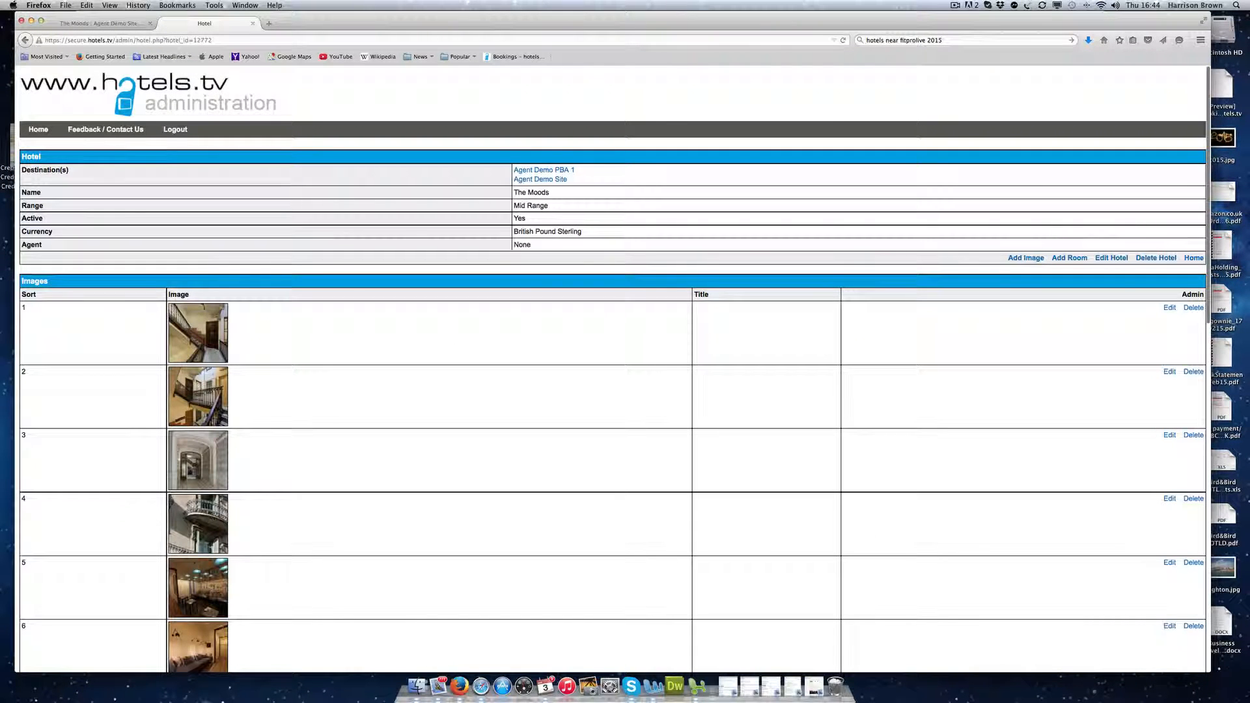
Step: Add a Double room with shower and bath, save it, and open the room calendar
{"action": "left_click", "coordinate": [1069, 258]}
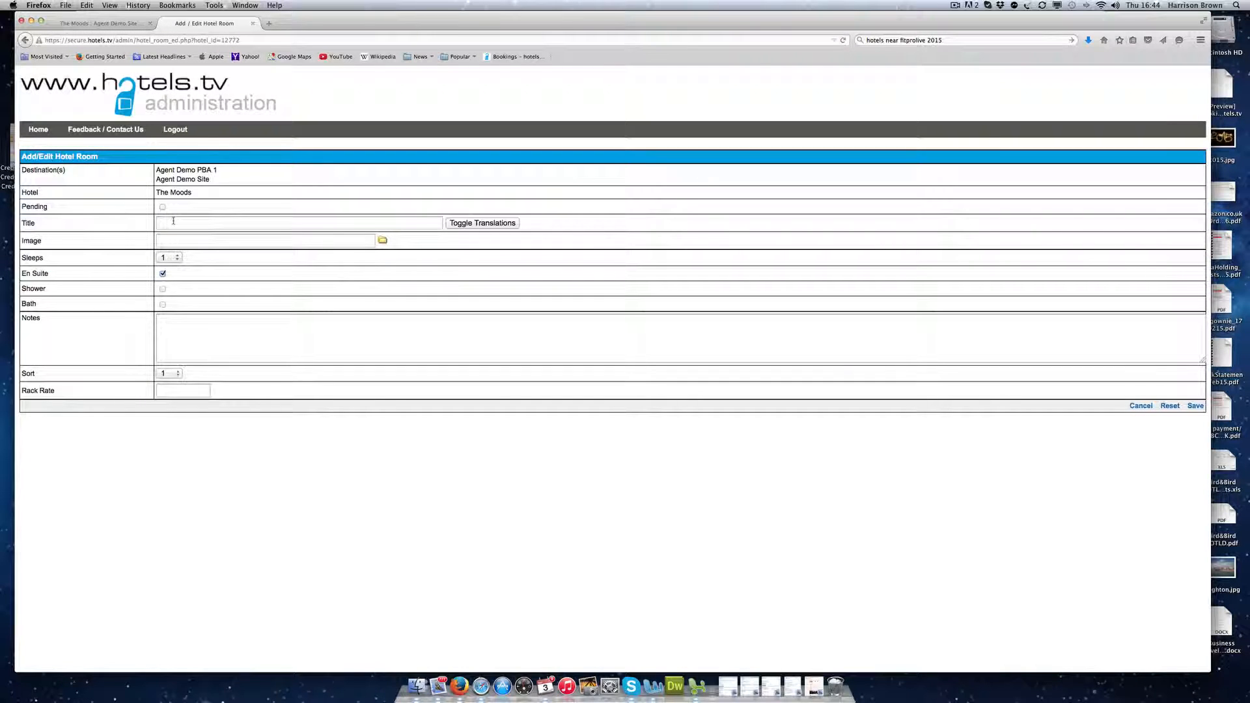
{"action": "left_click", "coordinate": [173, 221]}
{"action": "type", "text": "Double"}
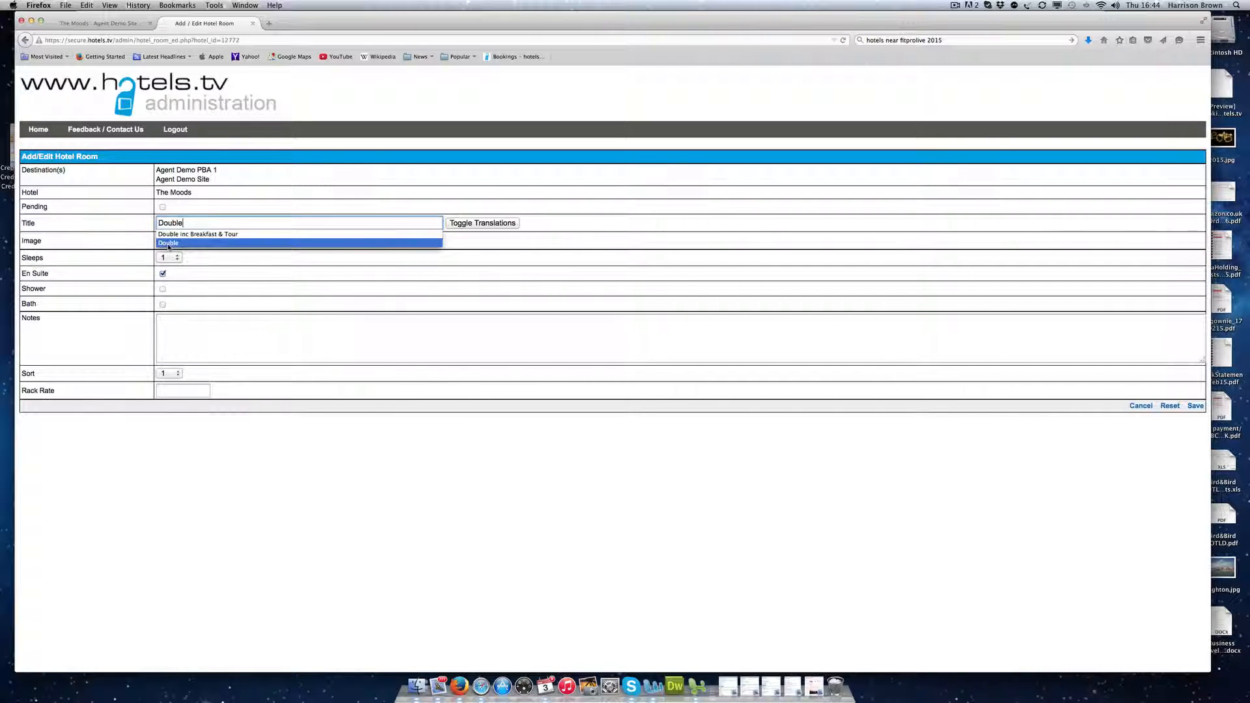
{"action": "left_click", "coordinate": [167, 243]}
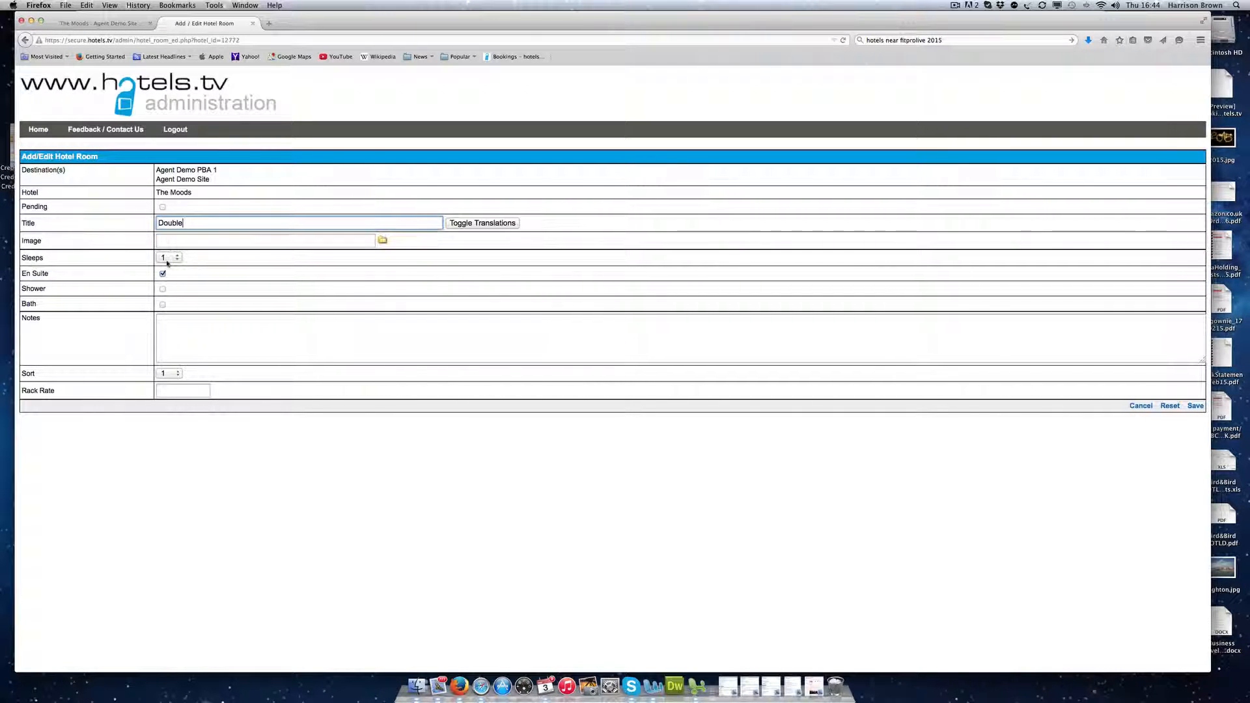
{"action": "left_click", "coordinate": [163, 288]}
{"action": "left_click", "coordinate": [163, 305]}
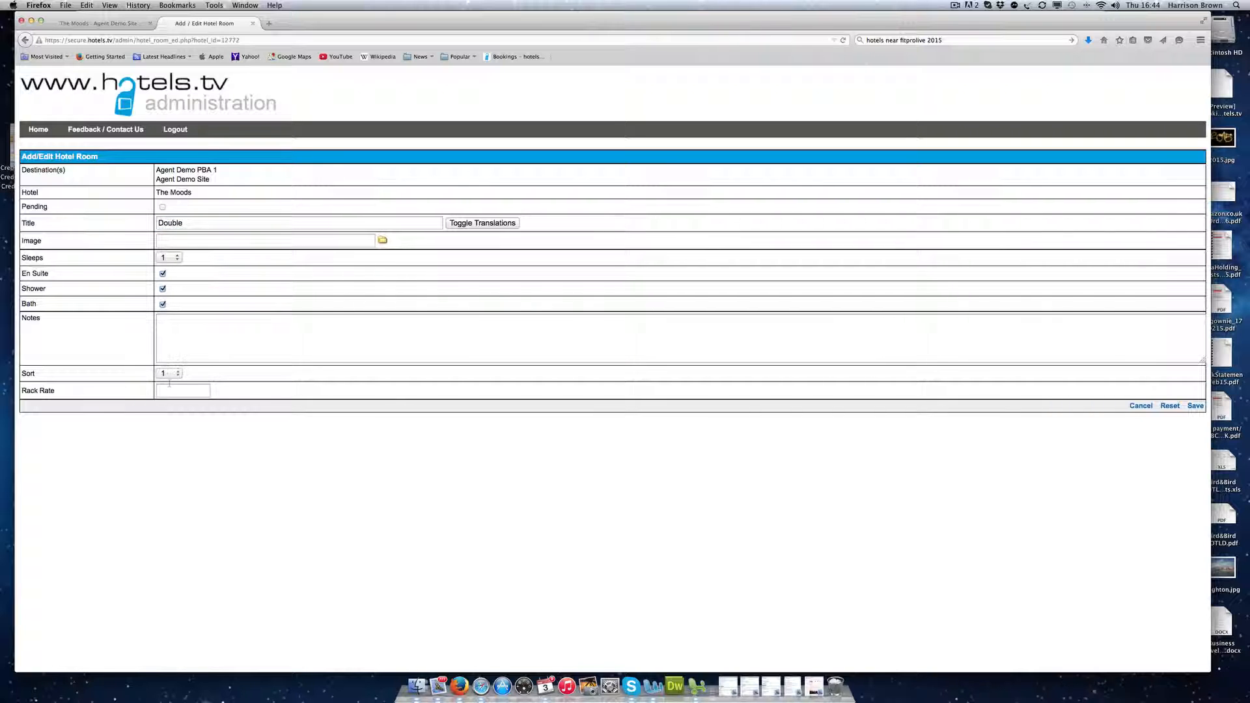
{"action": "left_click", "coordinate": [1195, 406]}
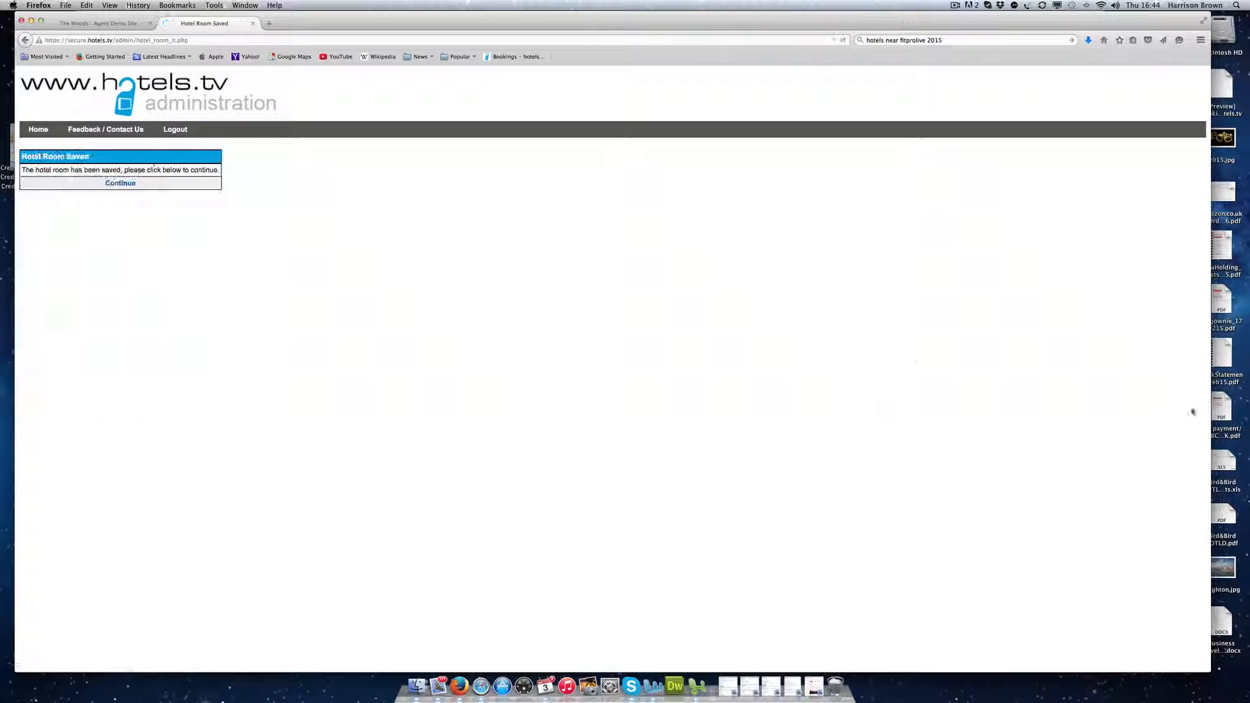
{"action": "left_click", "coordinate": [120, 183]}
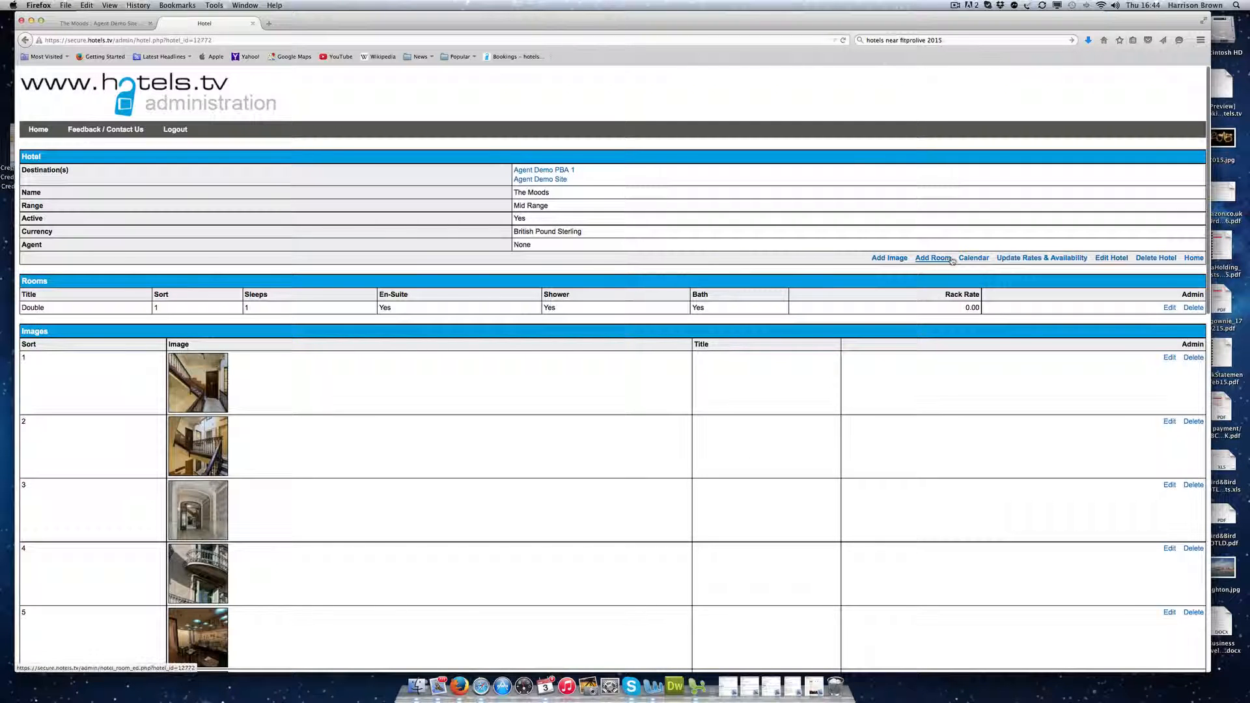
{"action": "left_click", "coordinate": [972, 258]}
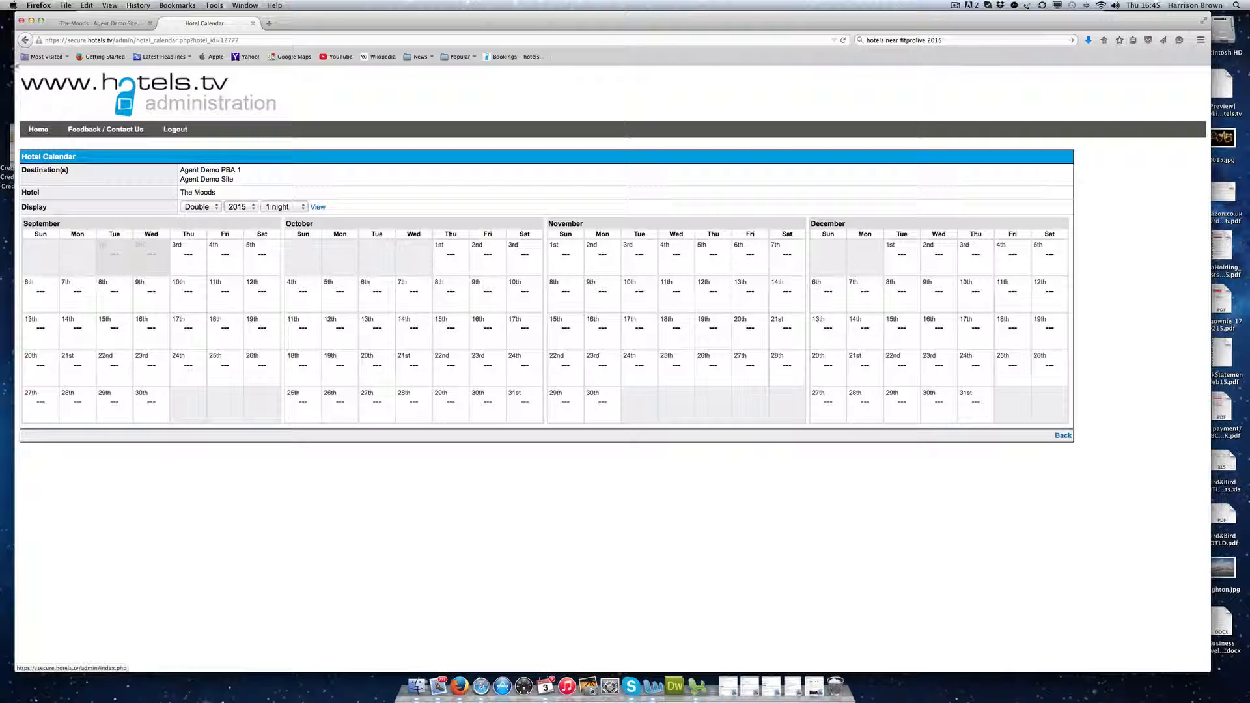
Step: Go back to the hotel details, try Update Rates & Availability, then return to the administration home page
{"action": "left_click", "coordinate": [25, 40]}
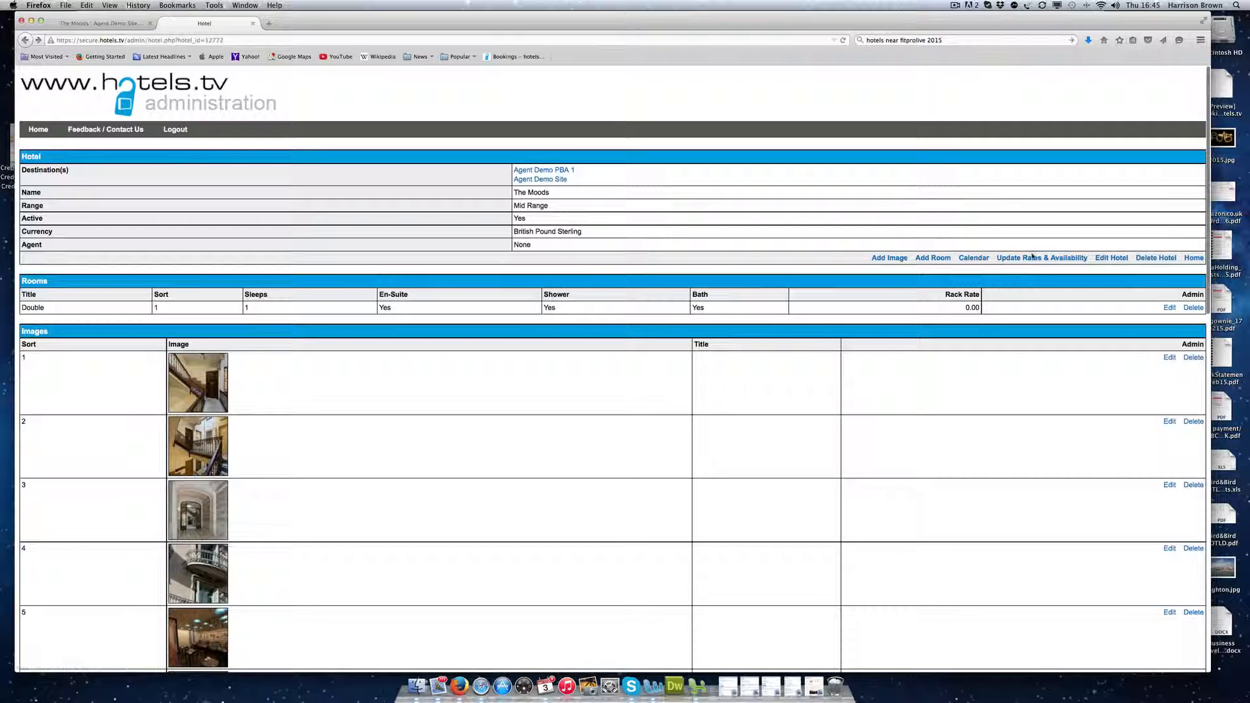
{"action": "left_click", "coordinate": [1032, 260]}
{"action": "left_click", "coordinate": [38, 133]}
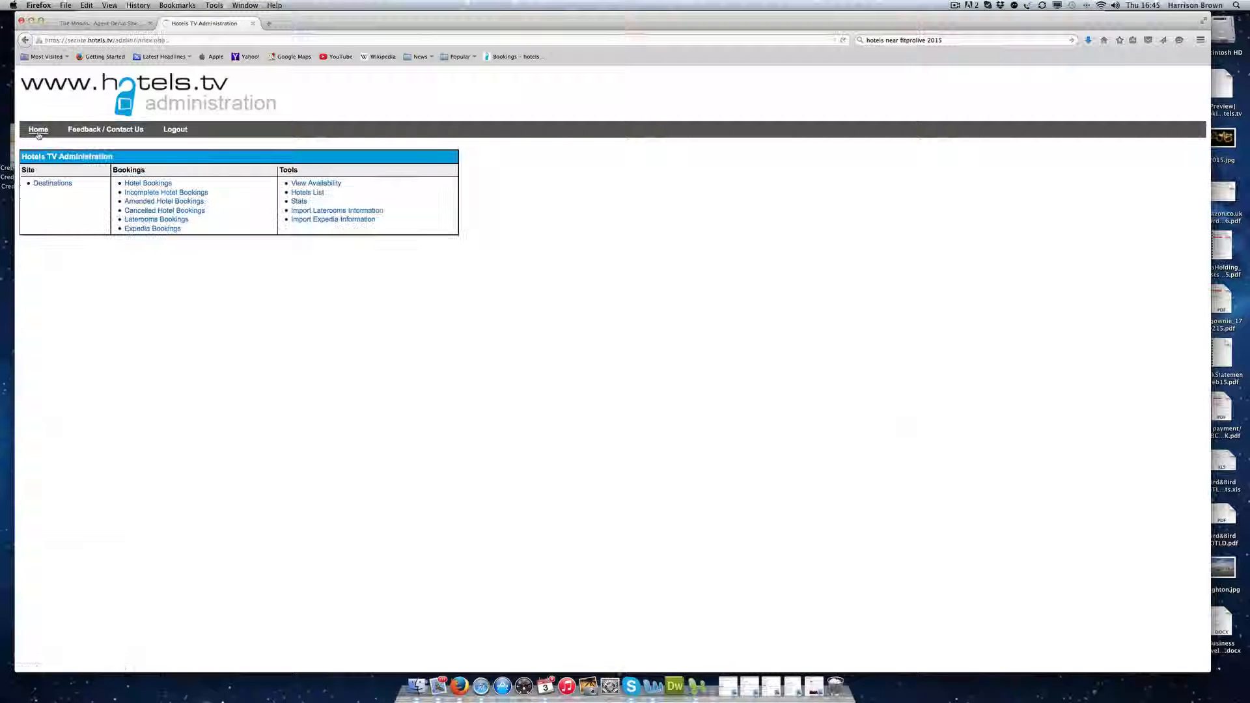
{"action": "key", "text": "super+plus"}
{"action": "key", "text": "super+plus"}
{"action": "key", "text": "super+plus"}
{"action": "key", "text": "super+plus"}
{"action": "key", "text": "super+plus"}
{"action": "key", "text": "super+plus"}
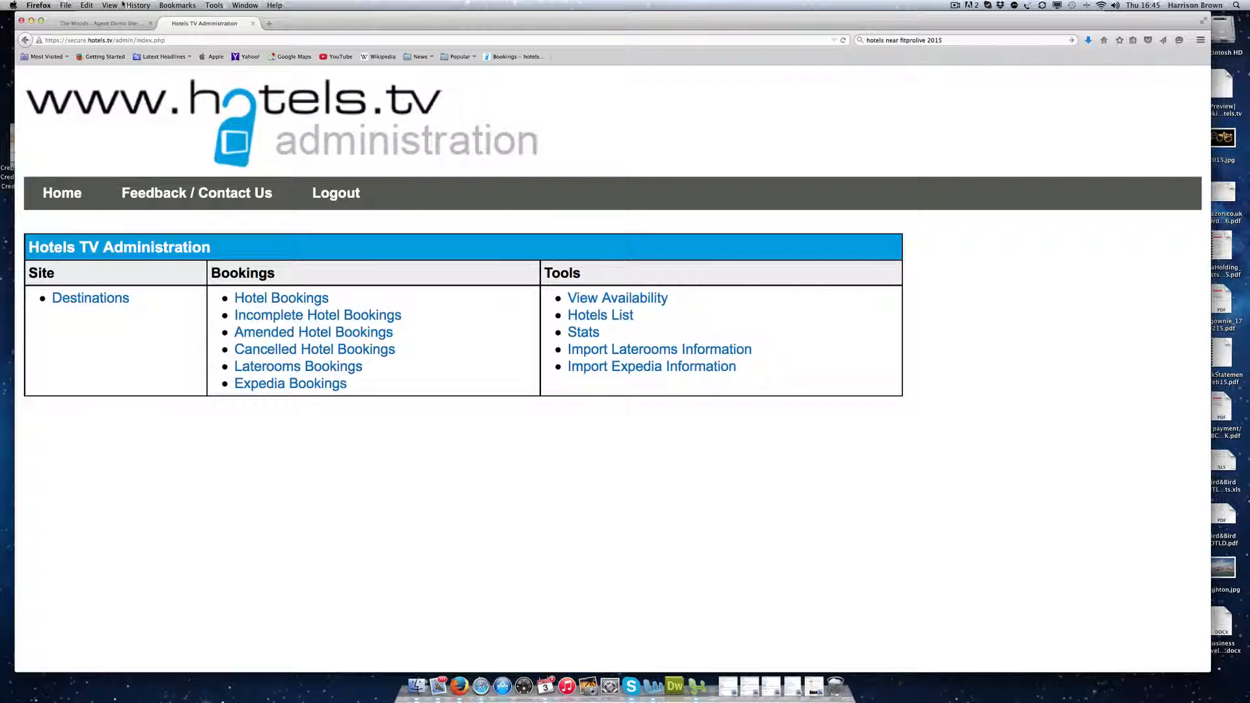
Step: From the public The Moods hotel page, open the Agent Demo Site destination page
{"action": "left_click", "coordinate": [101, 24]}
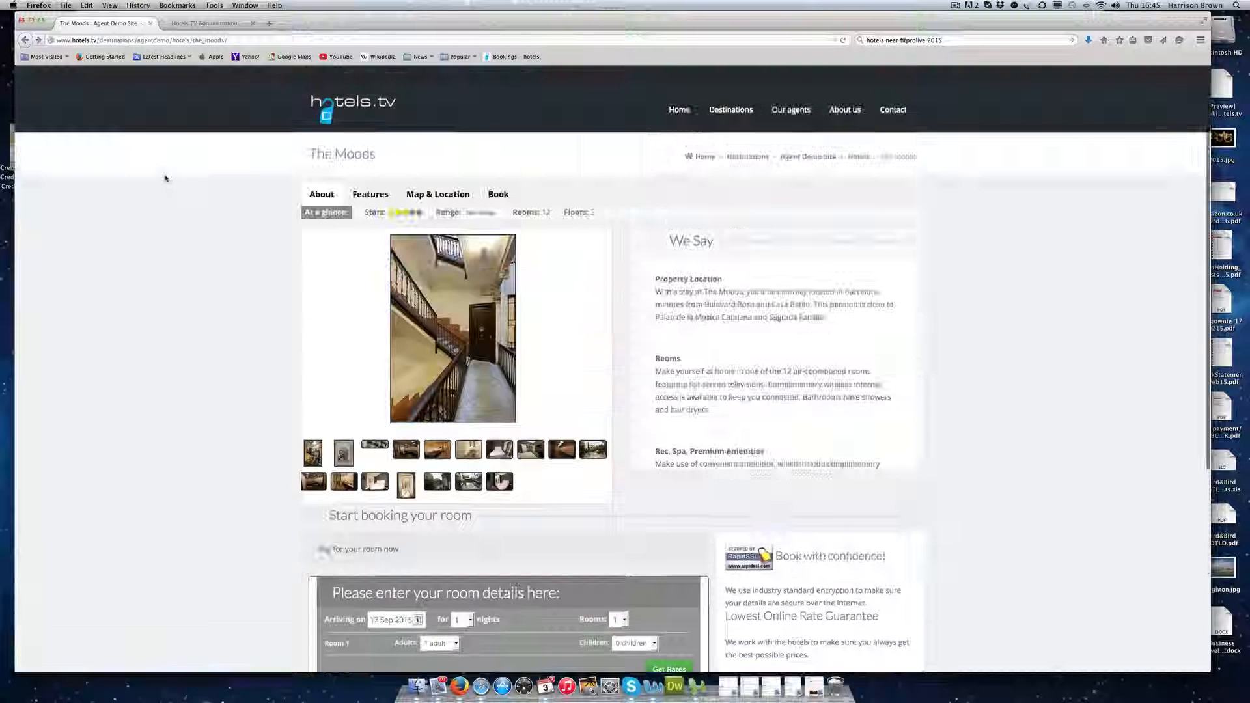
{"action": "left_click", "coordinate": [808, 157]}
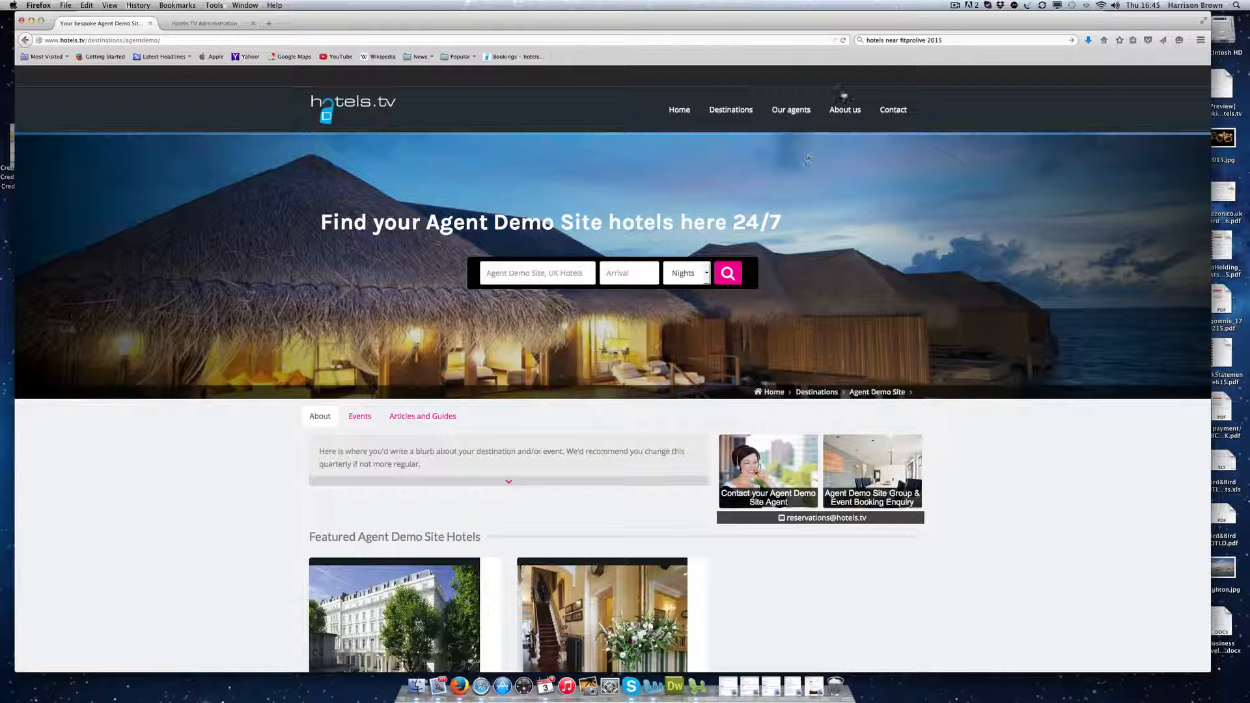
{"action": "left_click", "coordinate": [955, 5]}
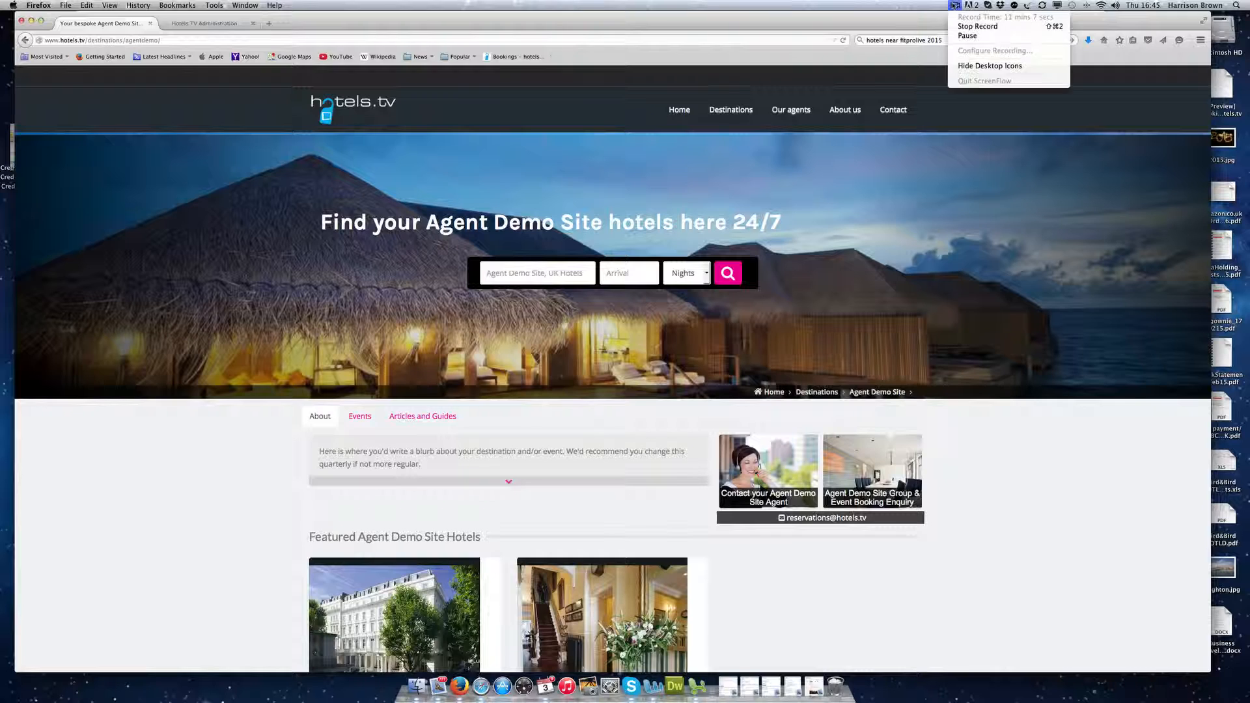